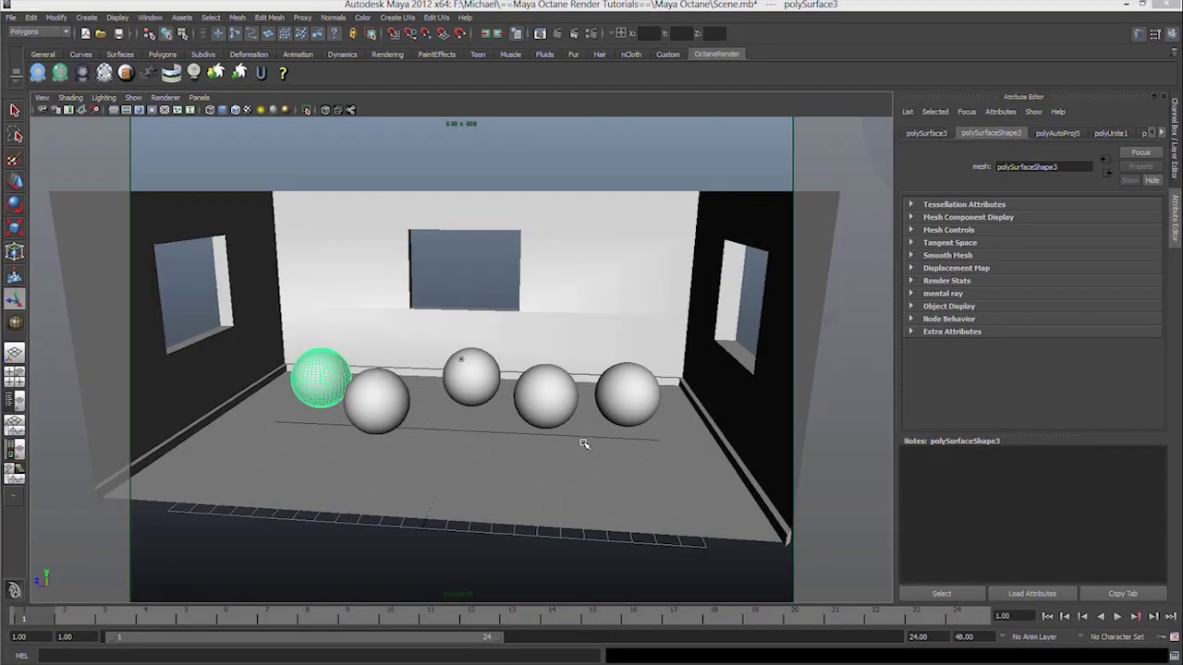
Step: Orbit and zoom the perspective view around the room and its five spheres
{"action": "left_click_drag", "start_coordinate": [522, 430], "coordinate": [476, 393], "text": "alt"}
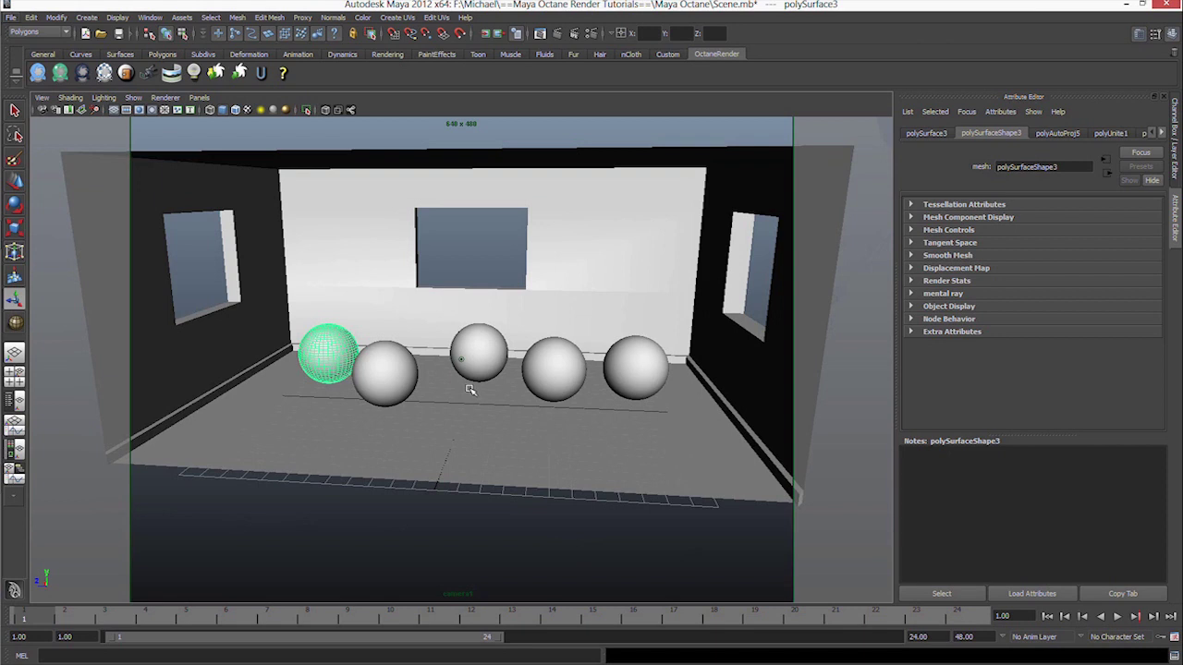
{"action": "scroll", "coordinate": [440, 399], "scroll_direction": "up", "scroll_amount": 1}
{"action": "scroll", "coordinate": [403, 409], "scroll_direction": "up", "scroll_amount": 1}
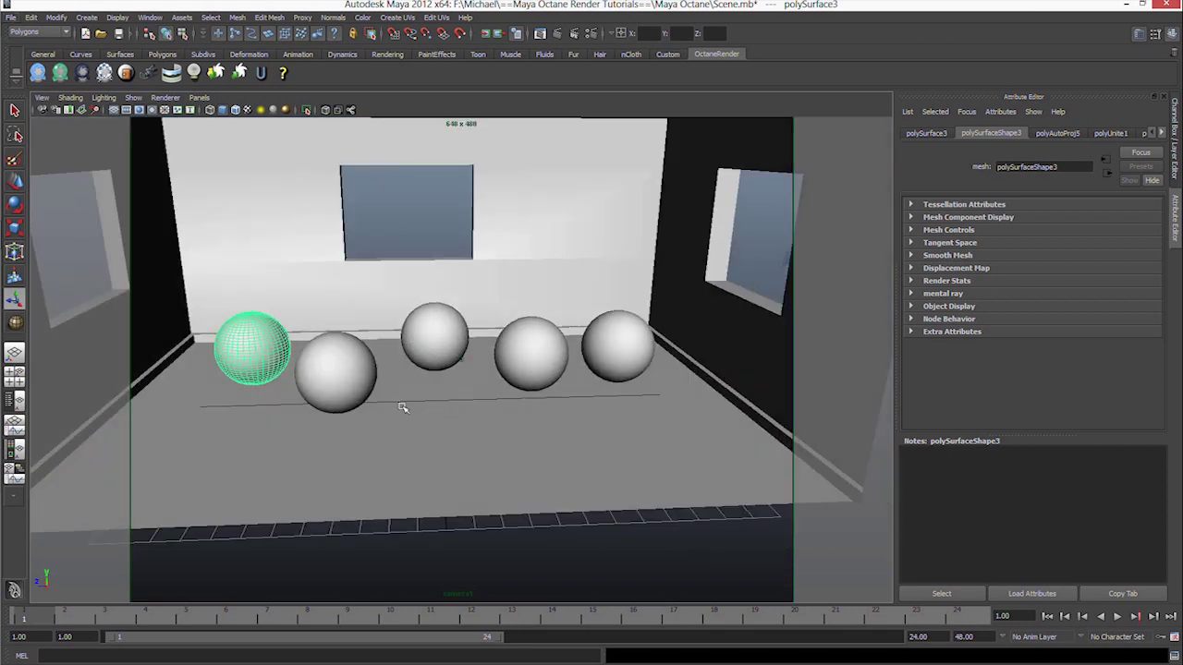
{"action": "scroll", "coordinate": [396, 387], "scroll_direction": "up", "scroll_amount": 1}
Step: Deselect the sphere and select the room shell mesh, polySurface2
{"action": "left_click", "coordinate": [466, 432]}
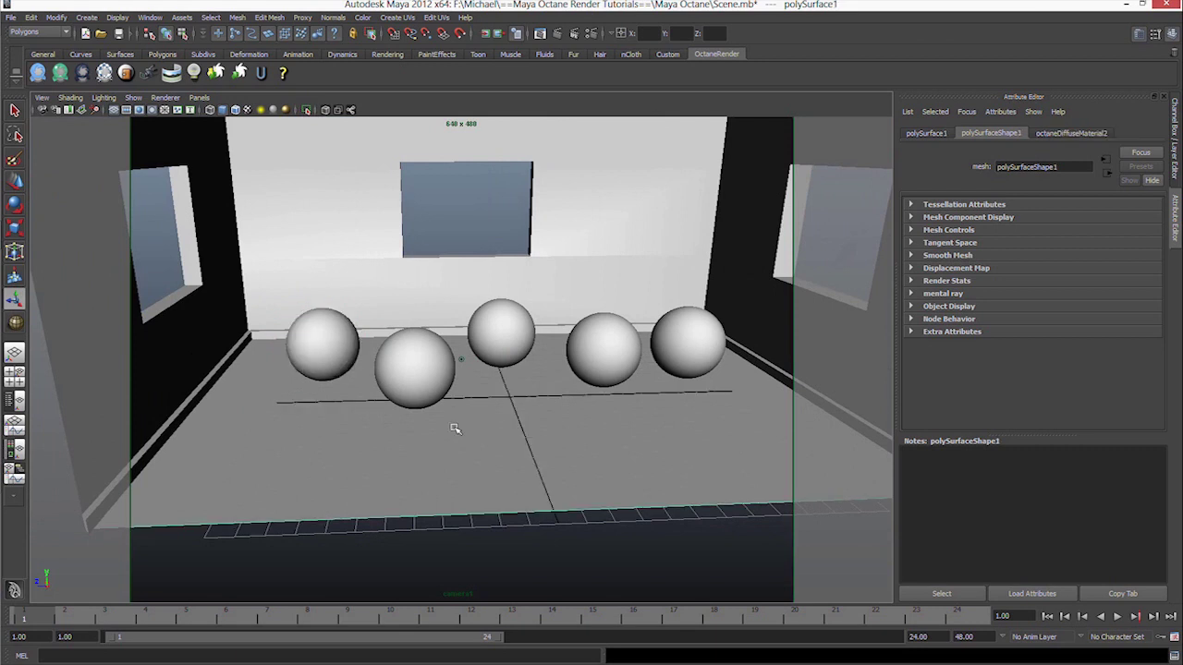
{"action": "scroll", "coordinate": [423, 365], "scroll_direction": "down", "scroll_amount": 3}
{"action": "left_click", "coordinate": [422, 377]}
{"action": "scroll", "coordinate": [414, 413], "scroll_direction": "up", "scroll_amount": 1}
{"action": "left_click_drag", "start_coordinate": [414, 414], "coordinate": [431, 413], "text": "alt"}
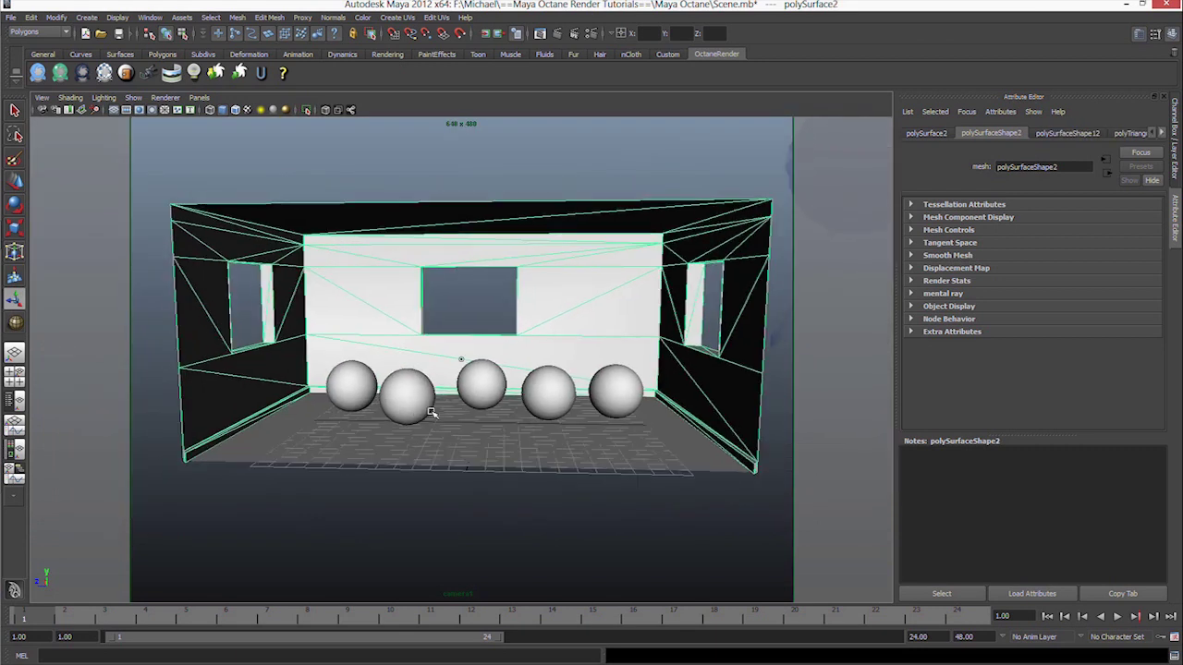
{"action": "right_click", "coordinate": [353, 300]}
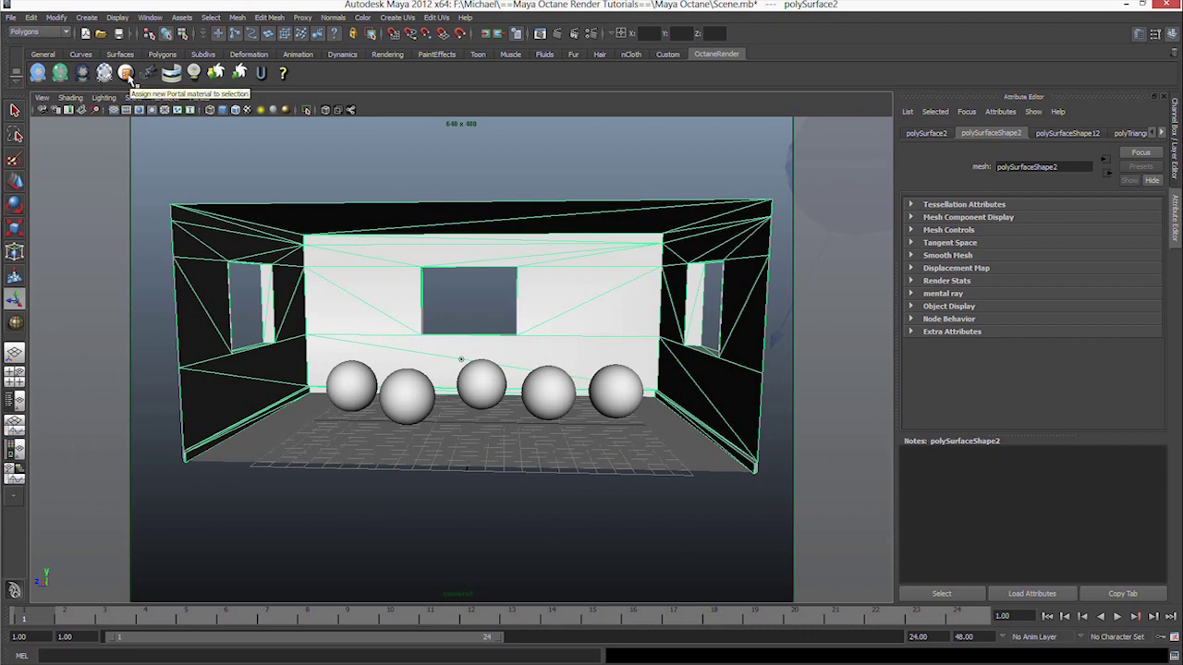
{"action": "scroll", "coordinate": [317, 278], "scroll_direction": "up", "scroll_amount": 2}
{"action": "mouse_move", "coordinate": [317, 277]}
{"action": "left_mouse_down", "text": "alt"}
{"action": "mouse_move", "coordinate": [338, 287]}
{"action": "mouse_move", "coordinate": [383, 274]}
{"action": "mouse_move", "coordinate": [346, 258]}
{"action": "mouse_move", "coordinate": [386, 265]}
{"action": "mouse_move", "coordinate": [351, 261]}
{"action": "left_mouse_up", "text": "alt"}
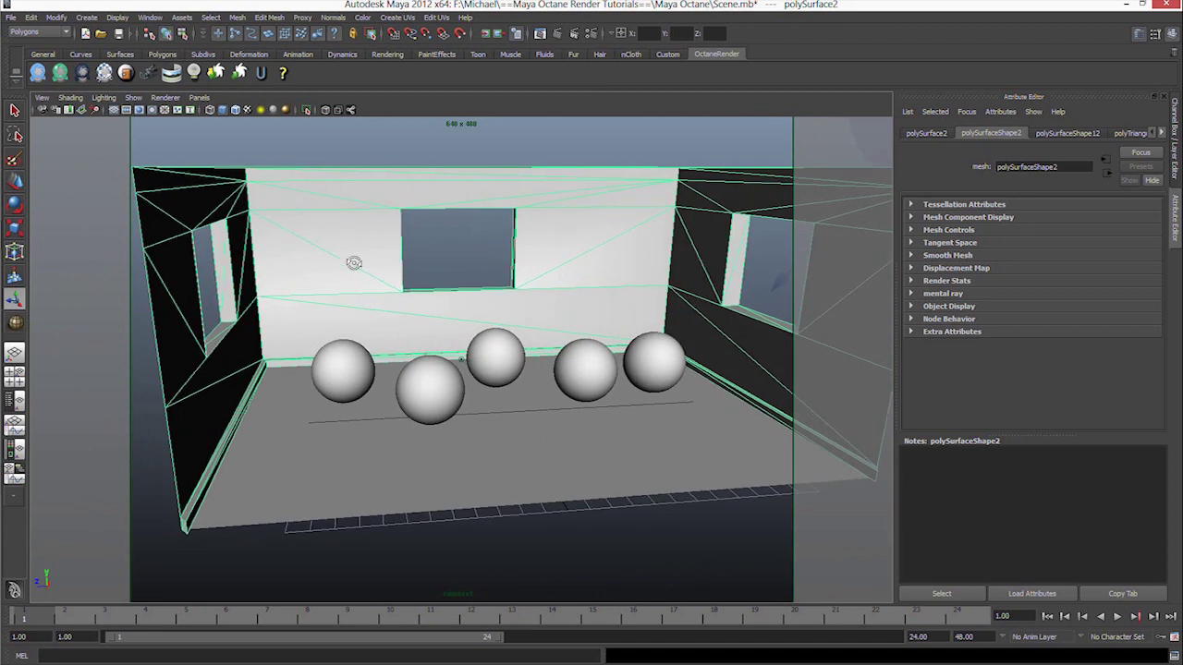
{"action": "right_click", "coordinate": [337, 216]}
{"action": "mouse_move", "coordinate": [335, 411]}
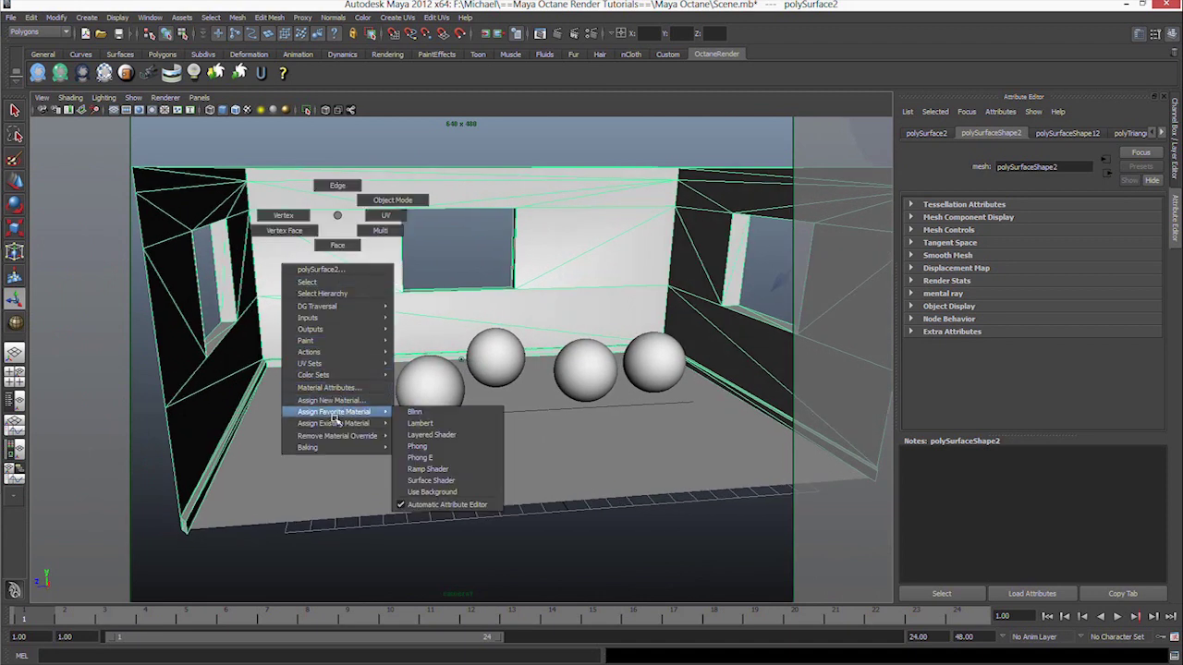
Step: Start assigning a new material to the room, browsing surface, volumetric and mental ray categories
{"action": "left_click", "coordinate": [337, 400]}
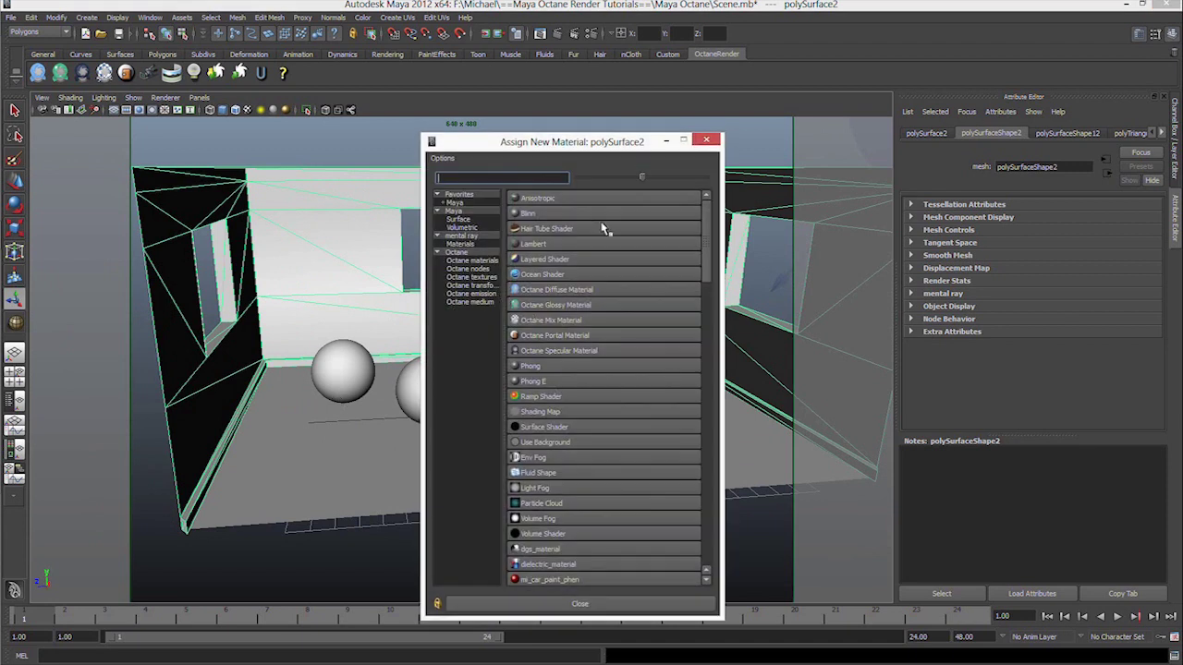
{"action": "scroll", "coordinate": [602, 423], "scroll_direction": "down", "scroll_amount": 5}
{"action": "scroll", "coordinate": [601, 388], "scroll_direction": "down", "scroll_amount": 3}
{"action": "scroll", "coordinate": [602, 372], "scroll_direction": "up", "scroll_amount": 3}
{"action": "scroll", "coordinate": [602, 363], "scroll_direction": "up", "scroll_amount": 5}
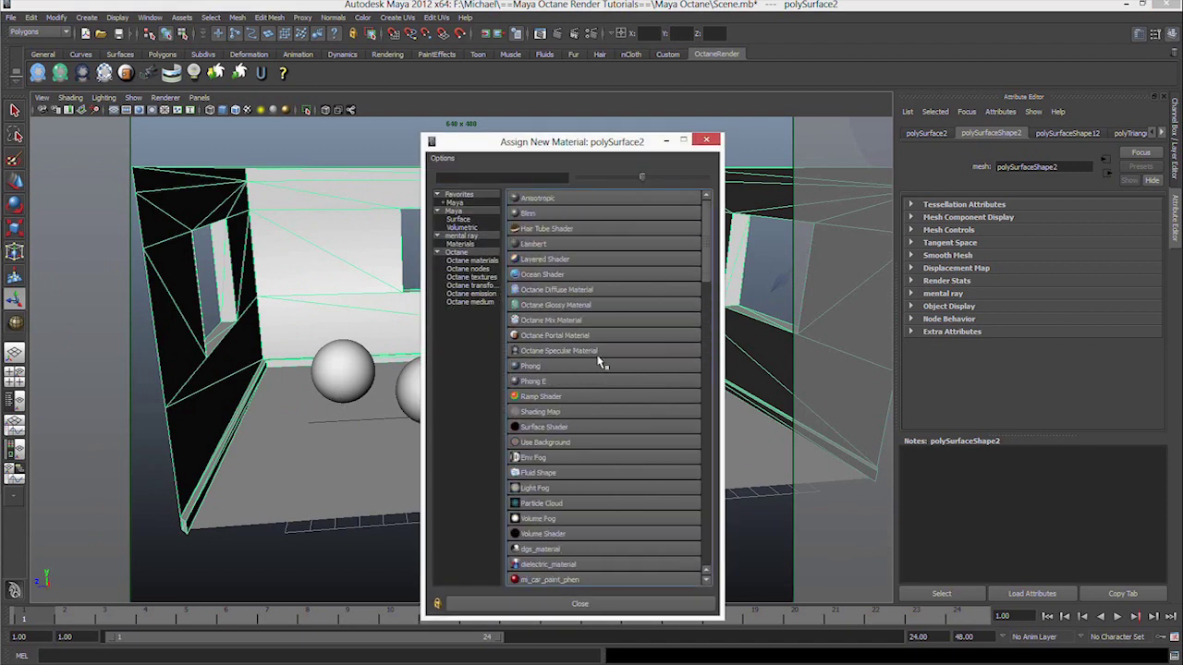
{"action": "left_click", "coordinate": [456, 220]}
{"action": "left_click", "coordinate": [462, 229]}
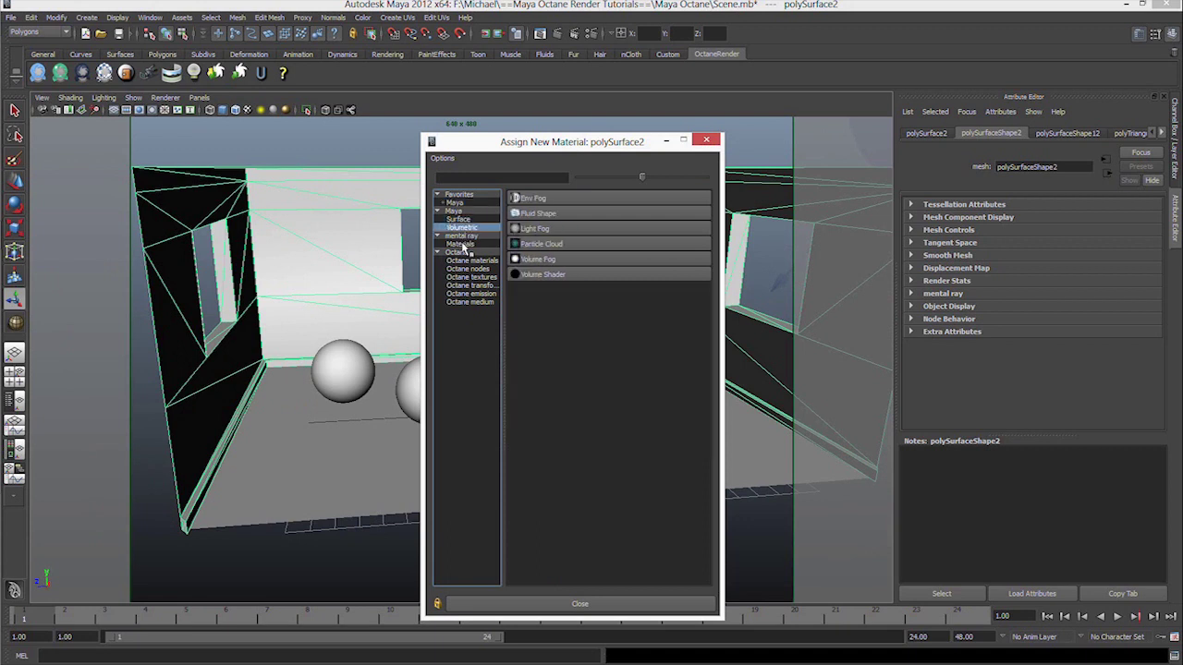
{"action": "left_click", "coordinate": [461, 245]}
Step: Widen the material chooser and browse the Octane materials, nodes, textures and transforms categories
{"action": "left_click", "coordinate": [467, 262]}
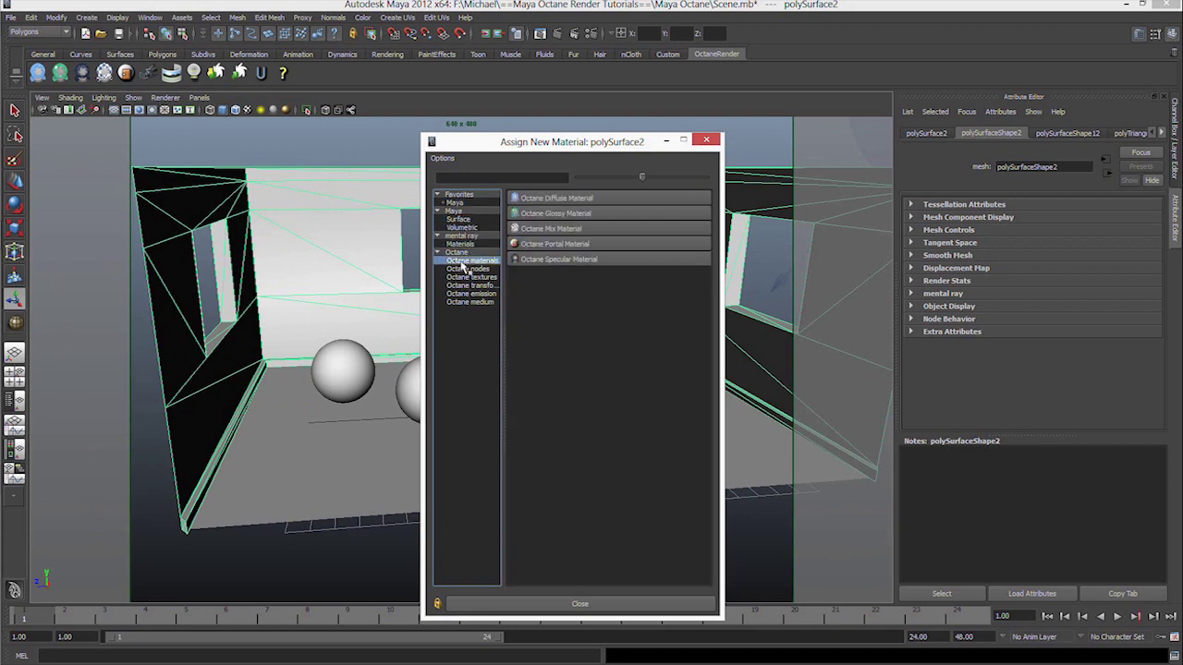
{"action": "left_click", "coordinate": [459, 270]}
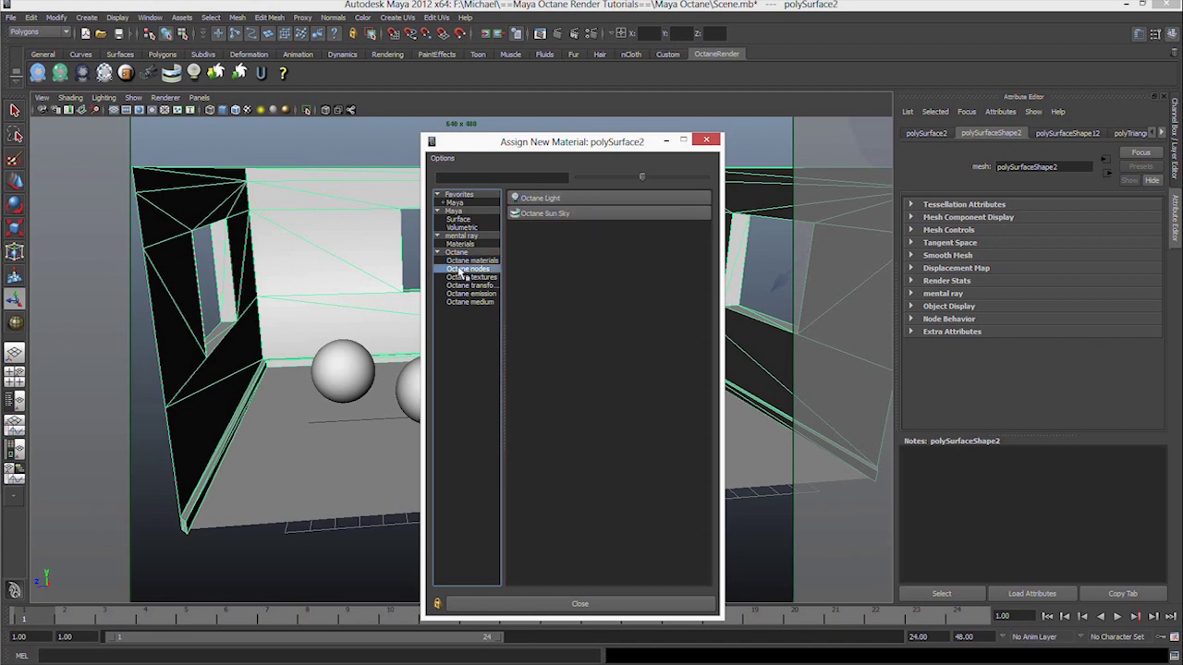
{"action": "left_click", "coordinate": [455, 261]}
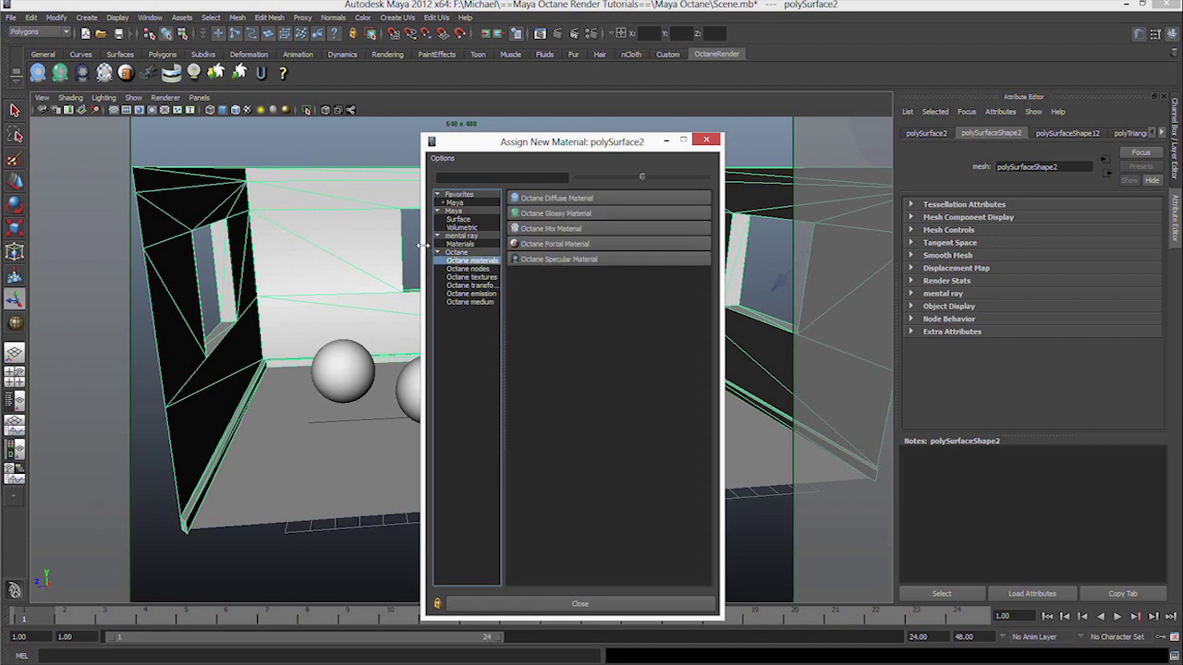
{"action": "left_click_drag", "start_coordinate": [420, 245], "coordinate": [292, 245]}
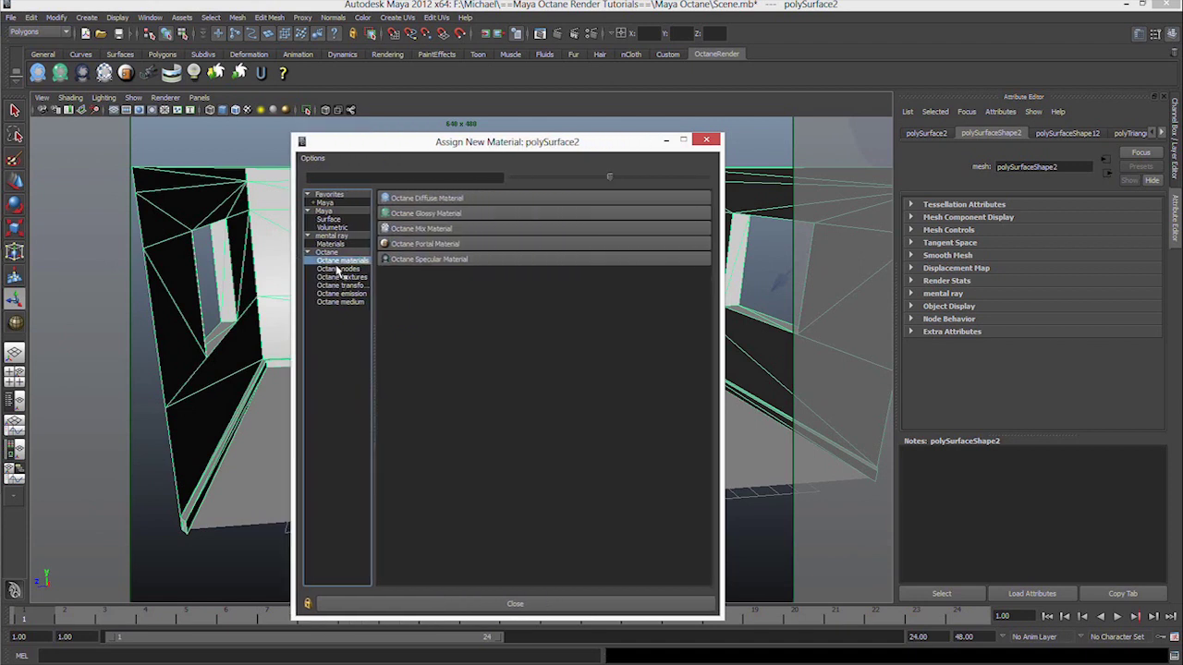
{"action": "left_click", "coordinate": [340, 276]}
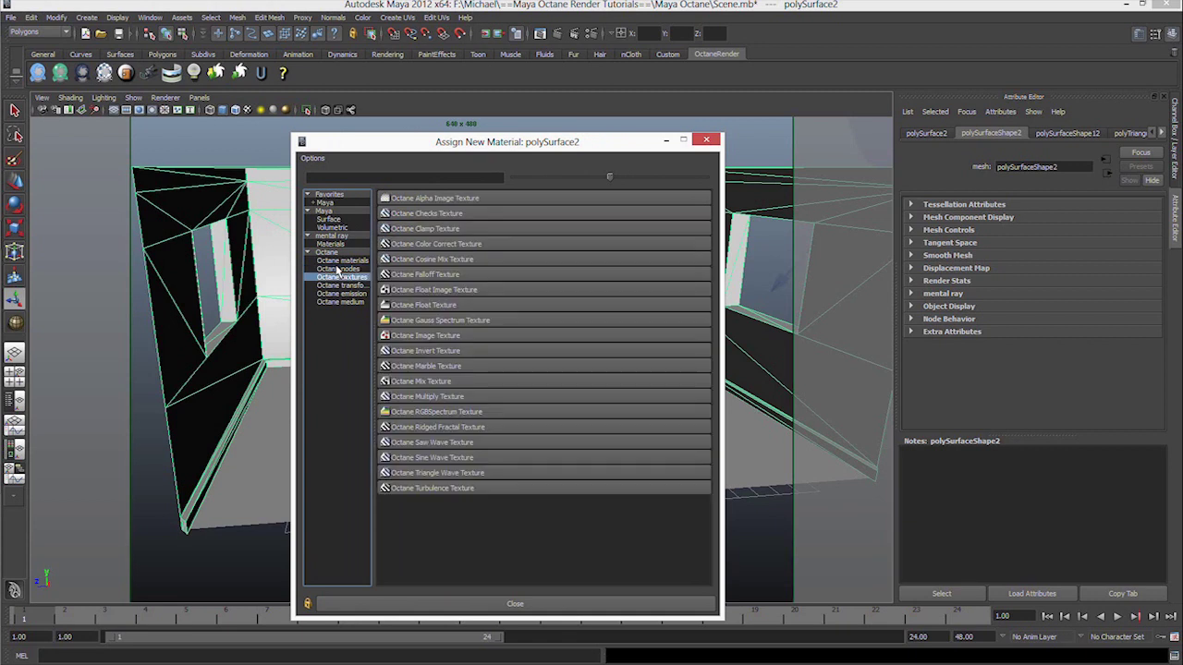
{"action": "key", "text": "Down"}
{"action": "key", "text": "Down"}
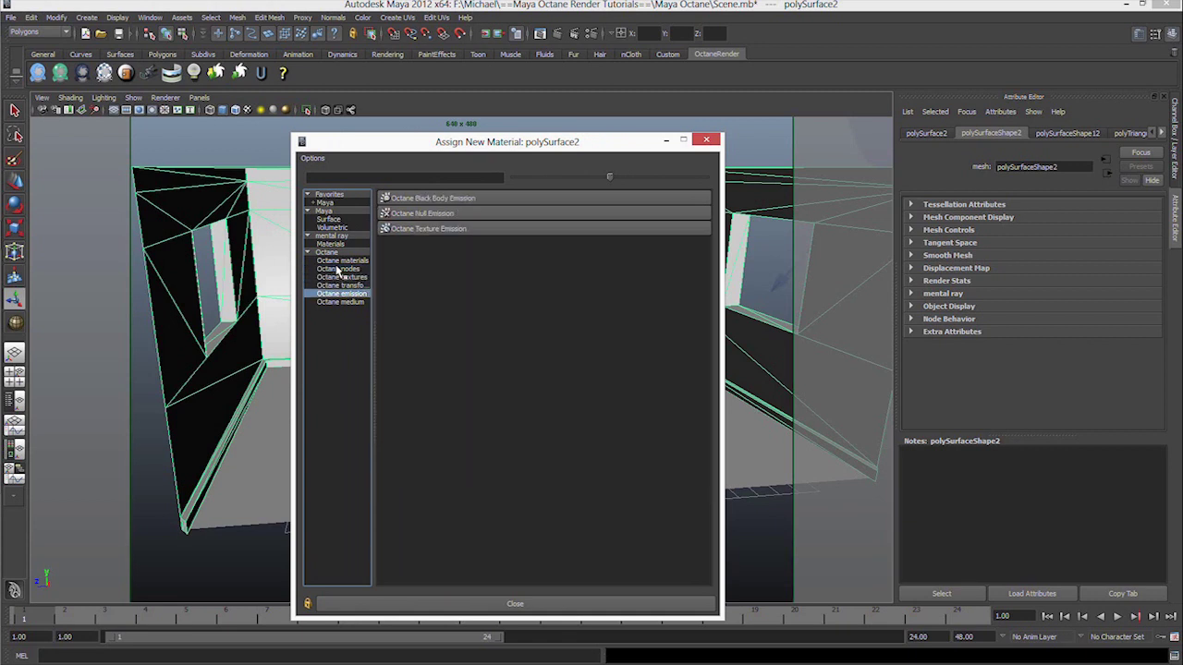
{"action": "key", "text": "Up"}
{"action": "key", "text": "Up"}
{"action": "key", "text": "Up"}
{"action": "key", "text": "Up"}
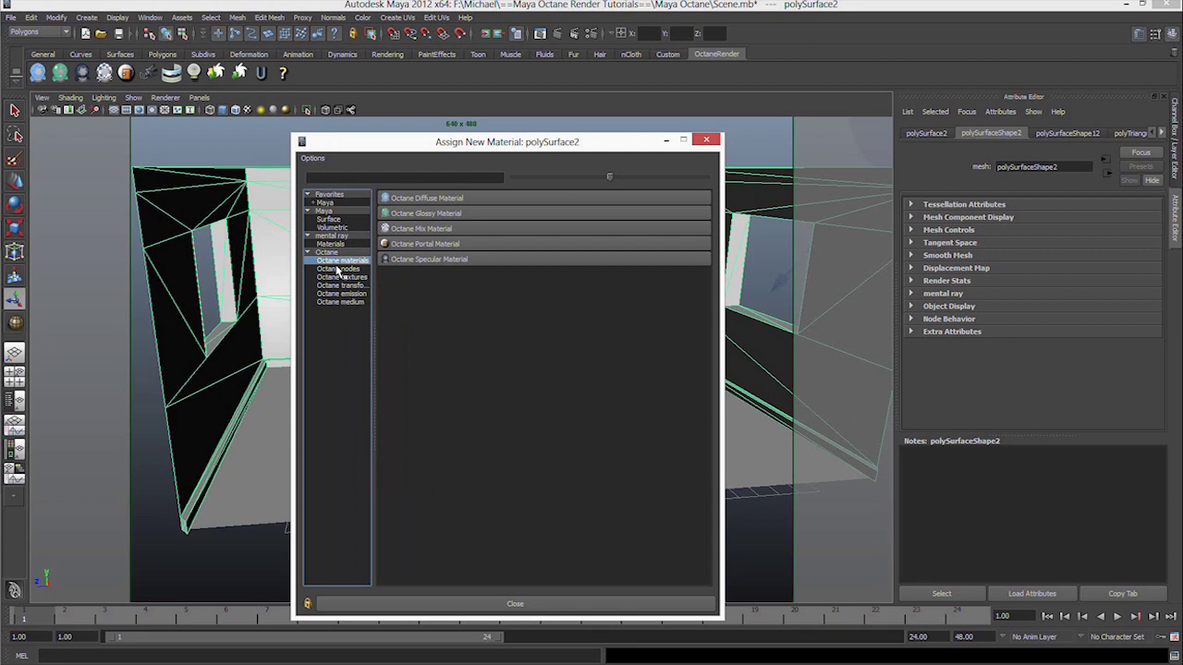
{"action": "key", "text": "Down"}
{"action": "key", "text": "Down"}
{"action": "key", "text": "Up"}
{"action": "key", "text": "Up"}
Step: Assign an Octane Glossy Material to the room and rename it 'room'
{"action": "left_click", "coordinate": [413, 214]}
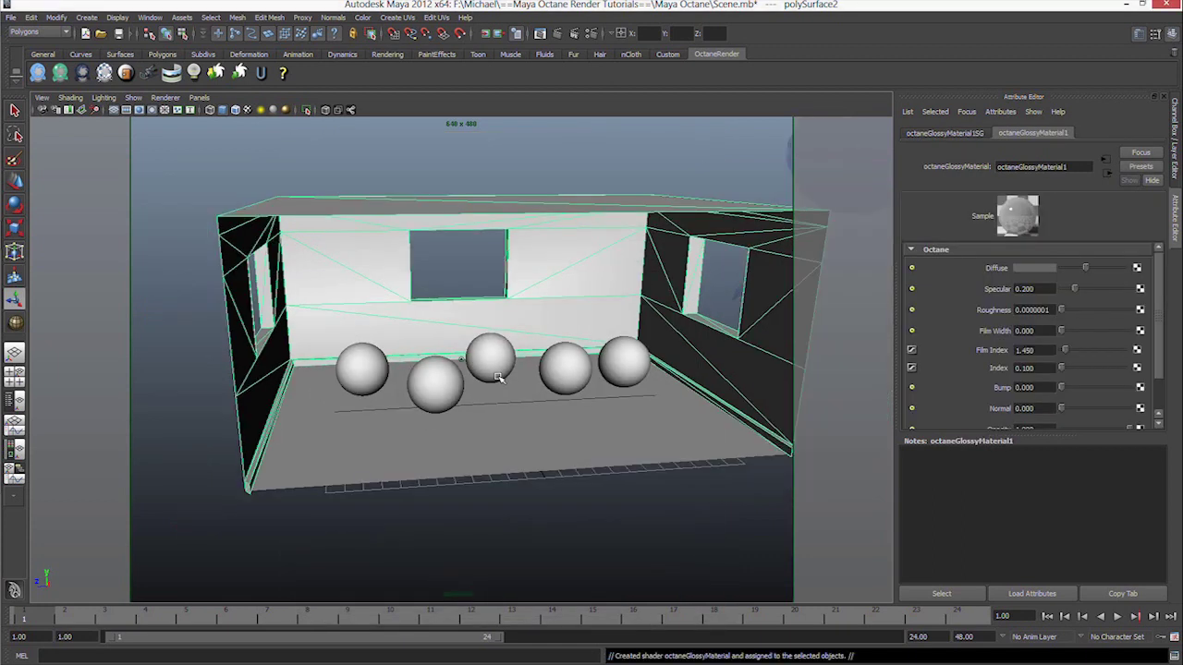
{"action": "left_click_drag", "start_coordinate": [511, 344], "coordinate": [617, 327], "text": "alt"}
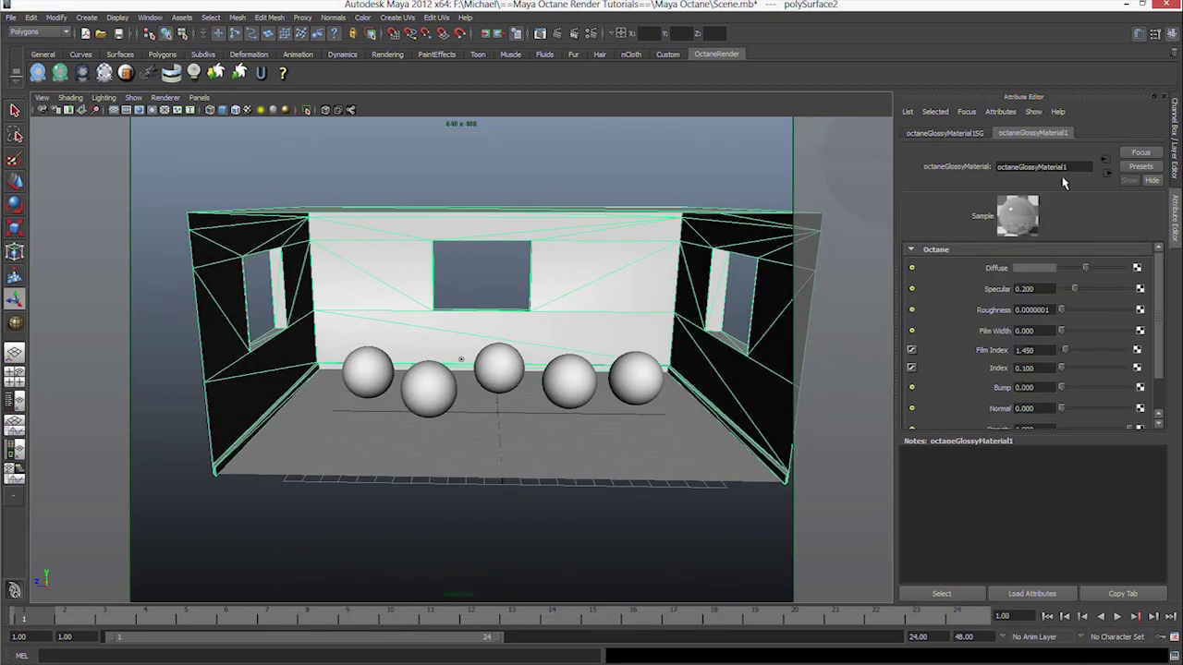
{"action": "left_click_drag", "start_coordinate": [1072, 167], "coordinate": [841, 165]}
{"action": "key", "text": "BackSpace"}
{"action": "type", "text": "roo"}
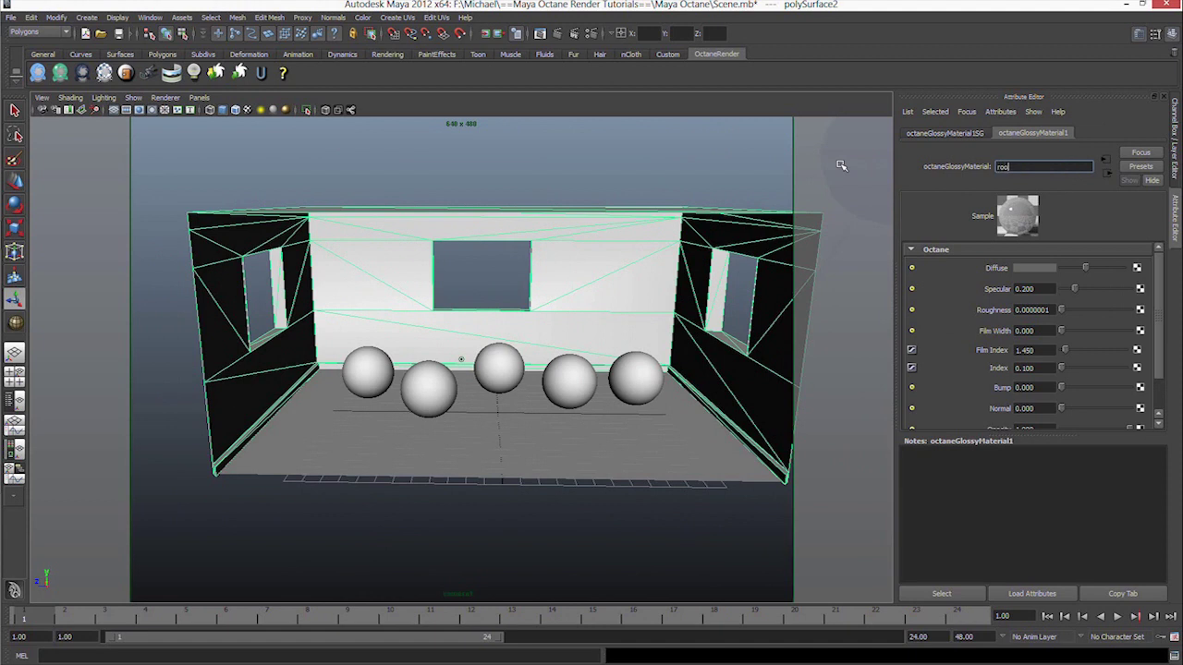
{"action": "type", "text": "m"}
{"action": "key", "text": "Return"}
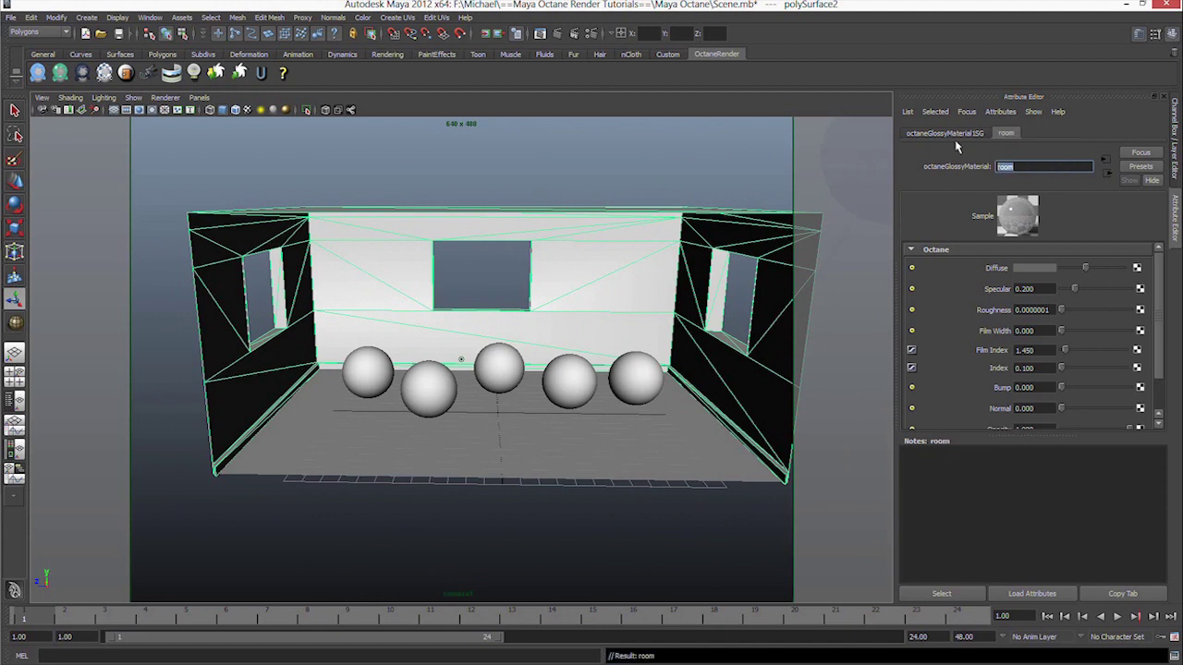
Step: Rename the material's shading group to room, giving 'room1'
{"action": "left_click", "coordinate": [950, 132]}
{"action": "key", "text": "ctrl+a"}
{"action": "type", "text": "room"}
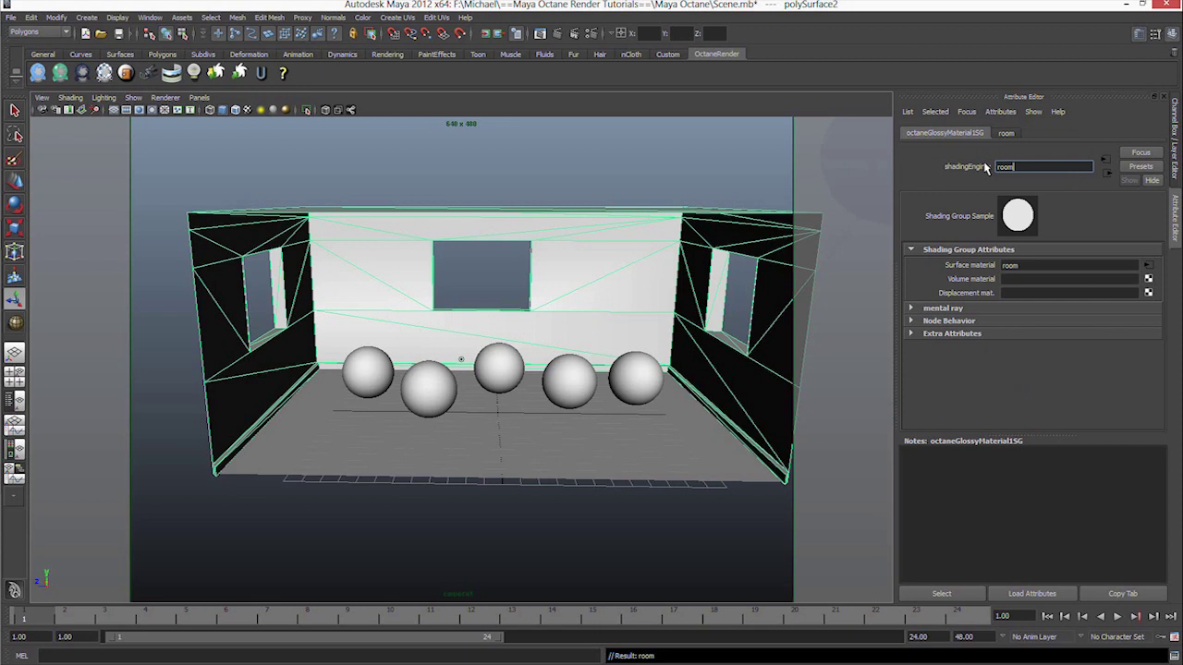
{"action": "key", "text": "Return"}
{"action": "left_click", "coordinate": [951, 134]}
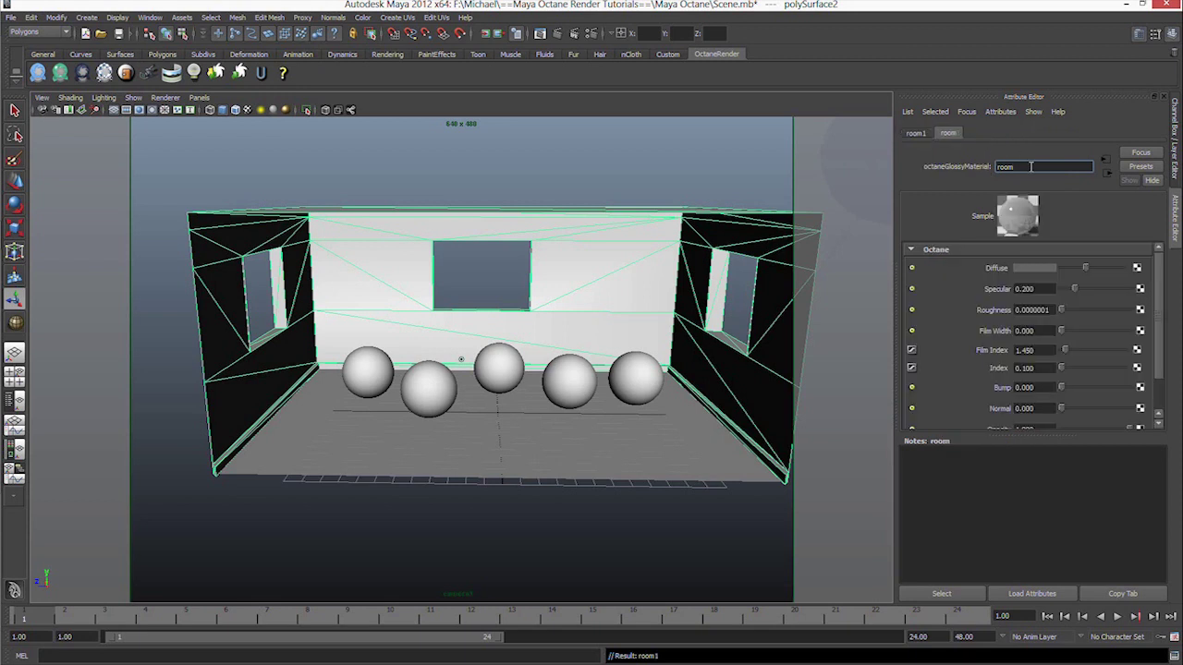
{"action": "left_click", "coordinate": [112, 19]}
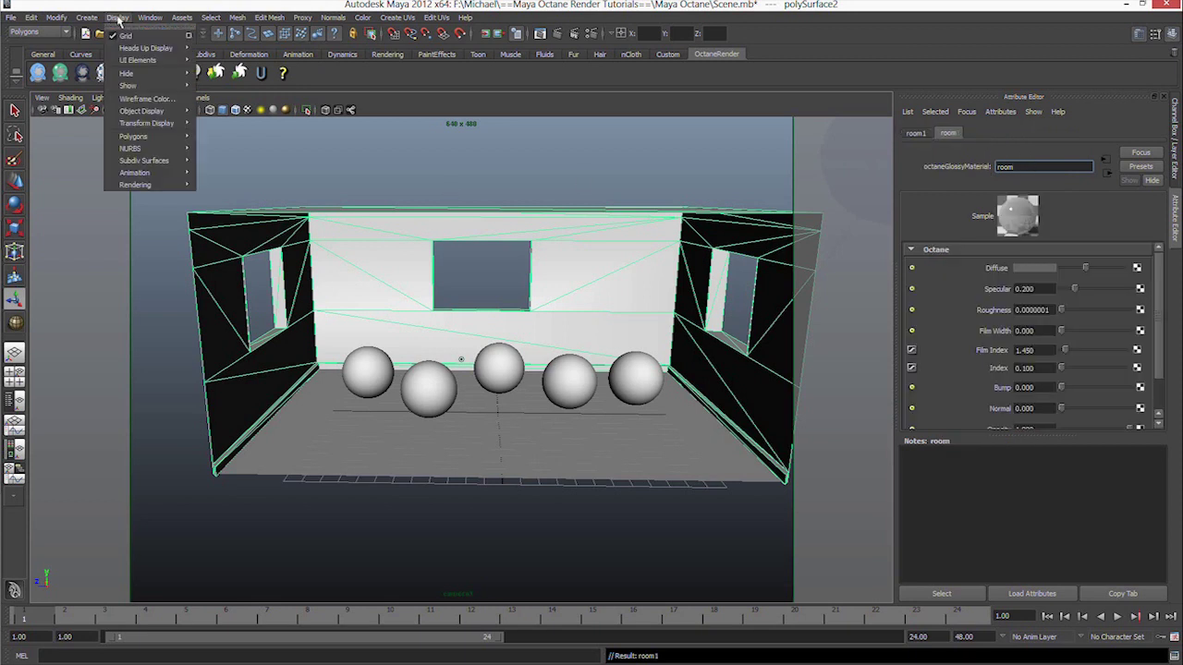
{"action": "mouse_move", "coordinate": [177, 48]}
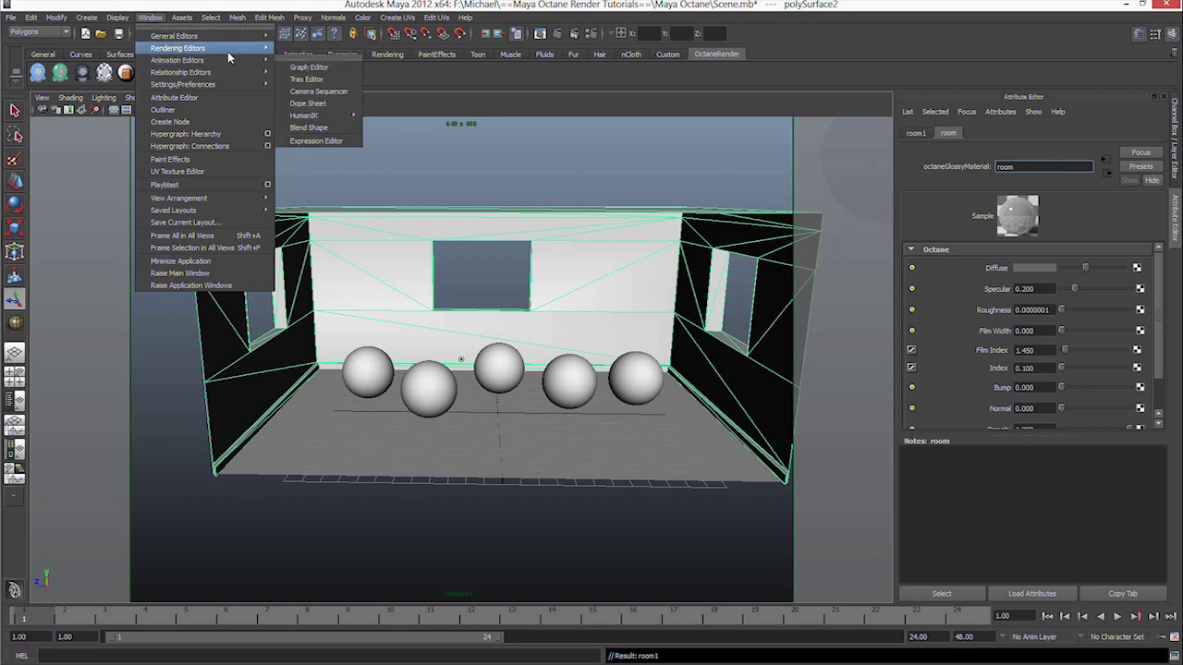
{"action": "left_click", "coordinate": [309, 71]}
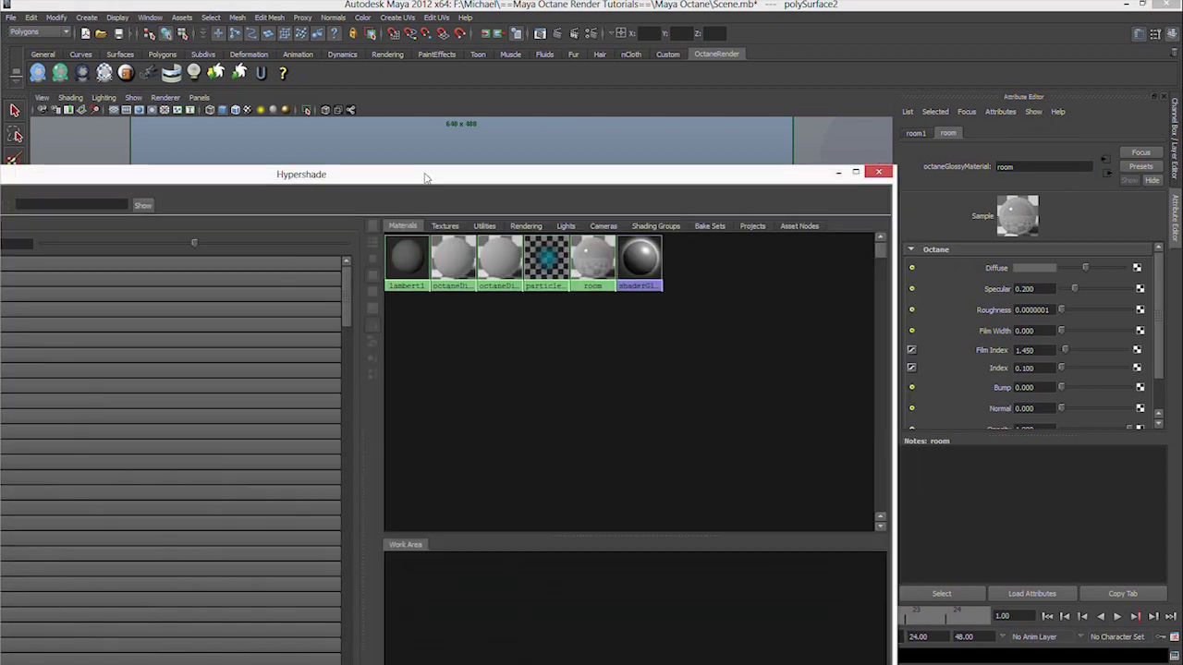
{"action": "left_click_drag", "start_coordinate": [409, 412], "coordinate": [415, 175]}
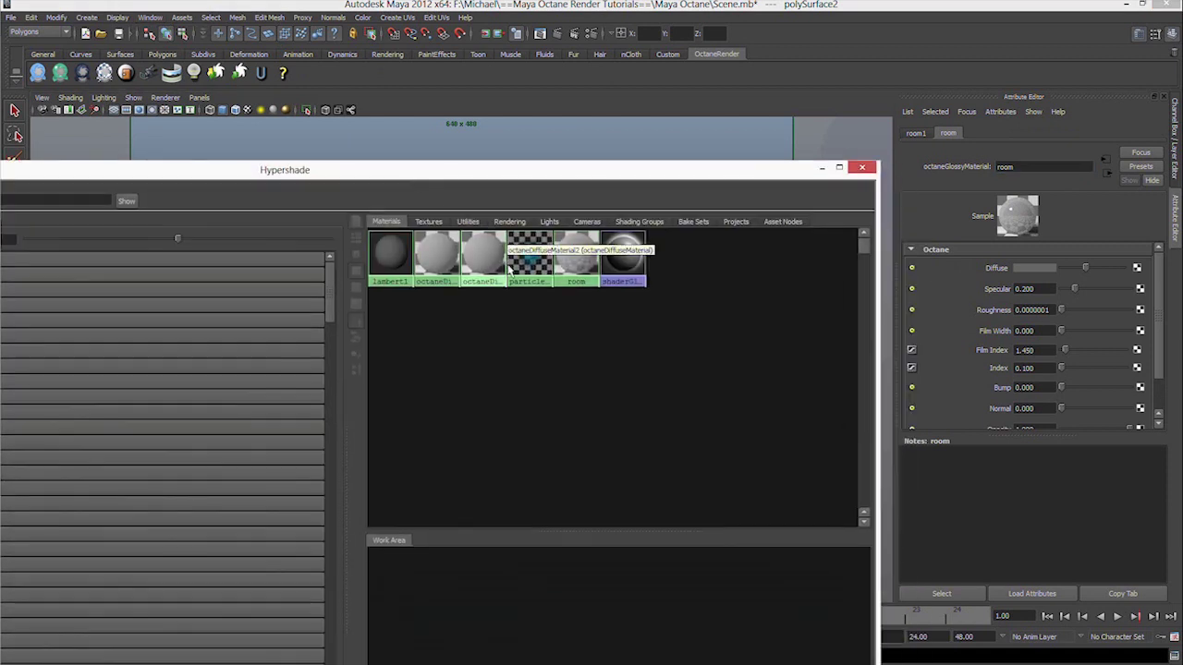
{"action": "right_click_drag", "start_coordinate": [573, 256], "coordinate": [570, 282]}
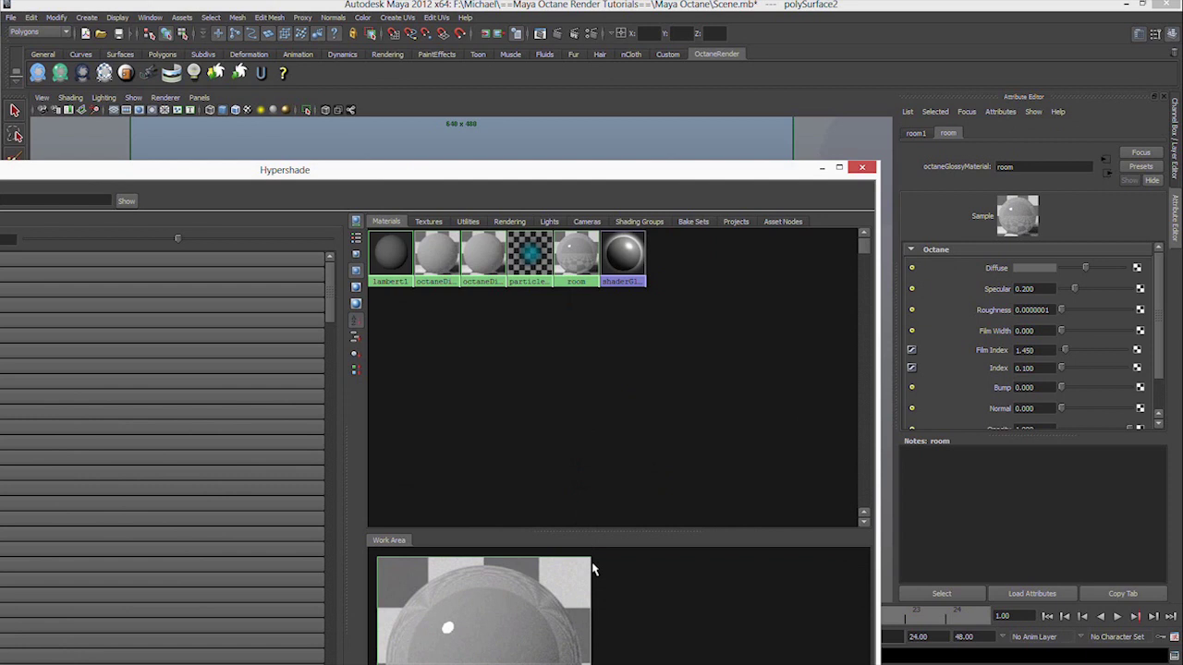
{"action": "double_click", "coordinate": [499, 180]}
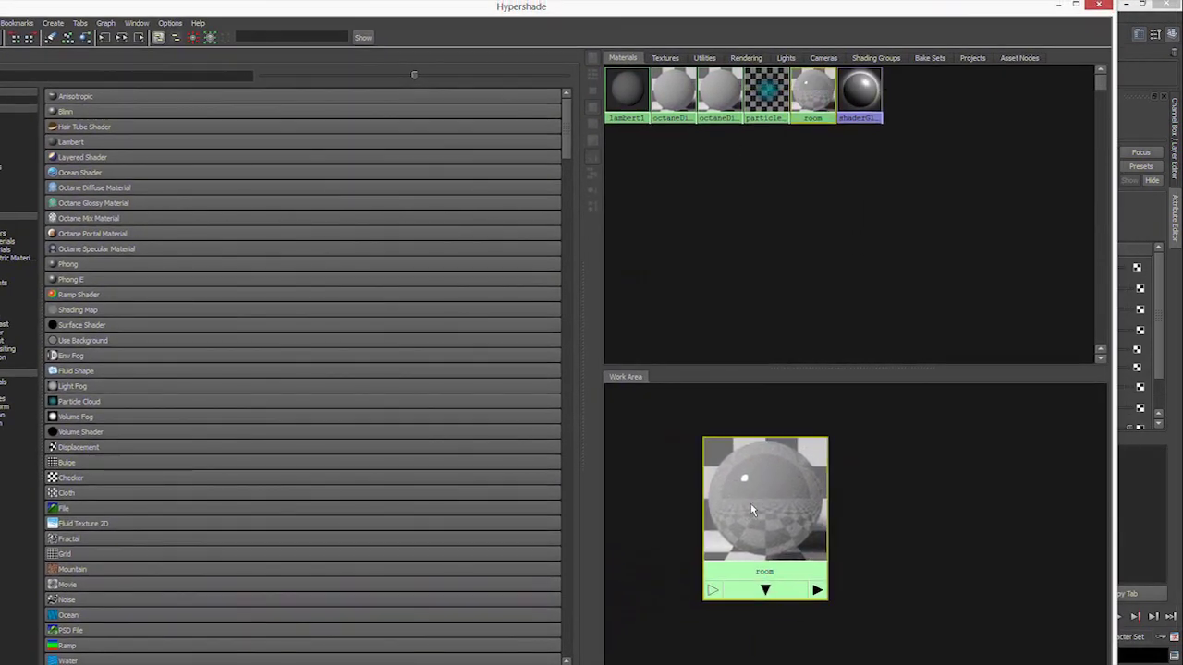
{"action": "left_click", "coordinate": [1100, 7]}
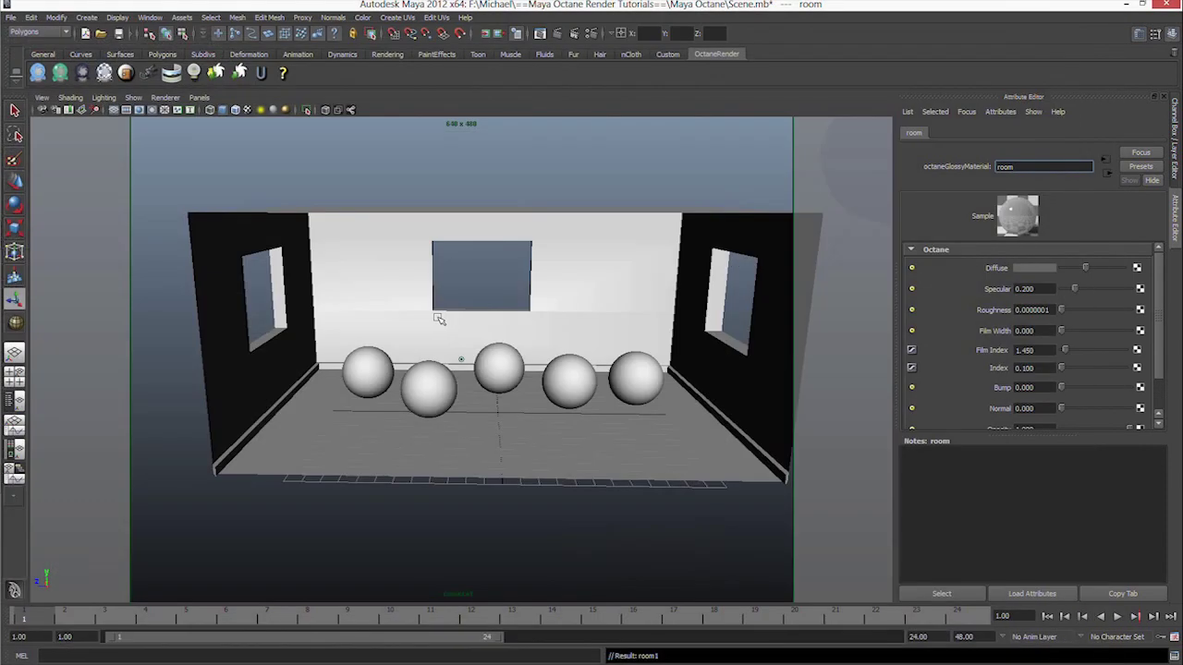
{"action": "mouse_move", "coordinate": [439, 319]}
{"action": "left_mouse_down", "text": "alt"}
{"action": "mouse_move", "coordinate": [494, 270]}
{"action": "mouse_move", "coordinate": [482, 268]}
{"action": "left_mouse_up", "text": "alt"}
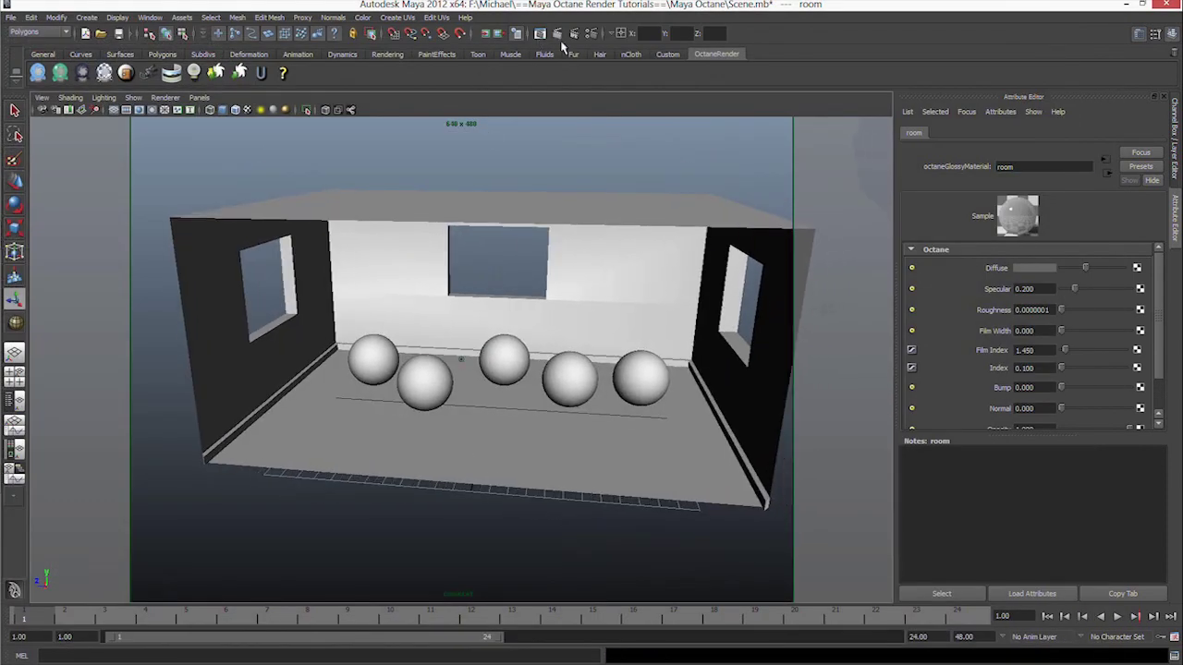
Step: Close Render Settings and render the current frame of the room with Octane
{"action": "left_click", "coordinate": [590, 34]}
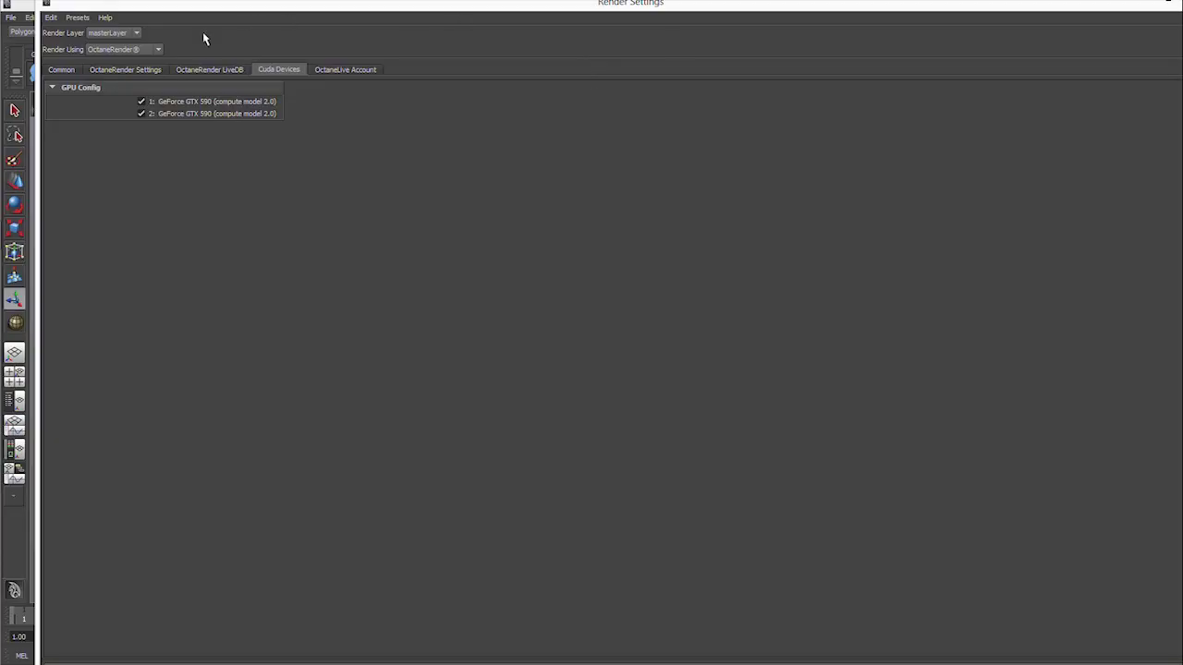
{"action": "left_click", "coordinate": [1109, 23]}
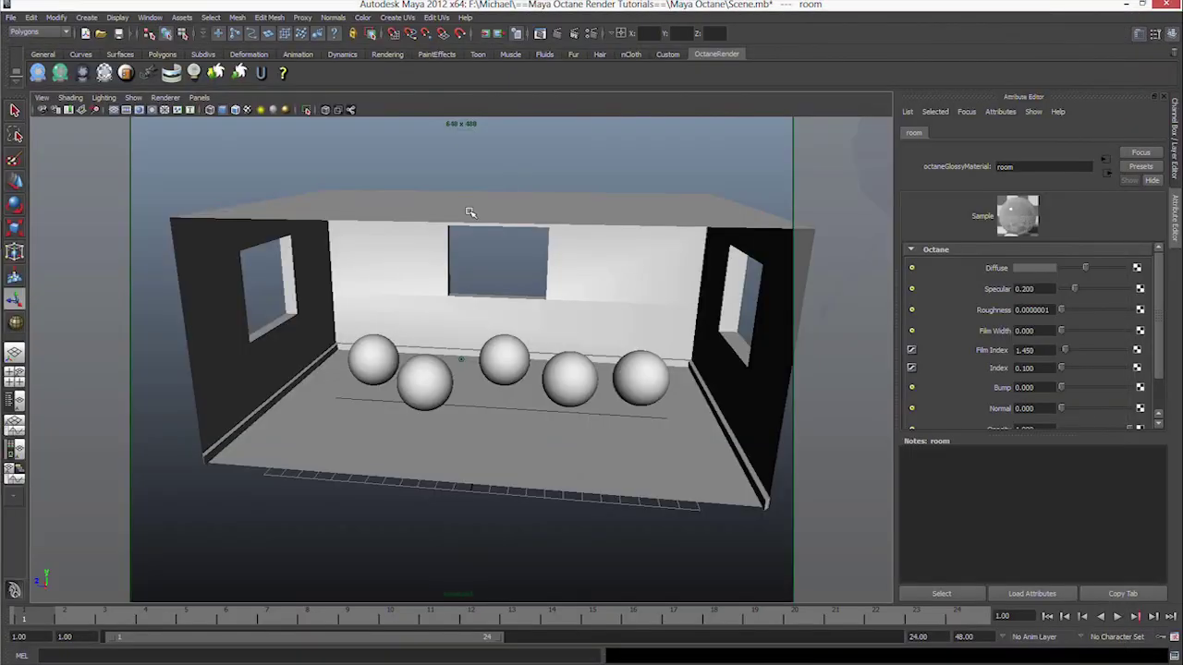
{"action": "left_click_drag", "start_coordinate": [468, 211], "coordinate": [559, 106], "text": "alt"}
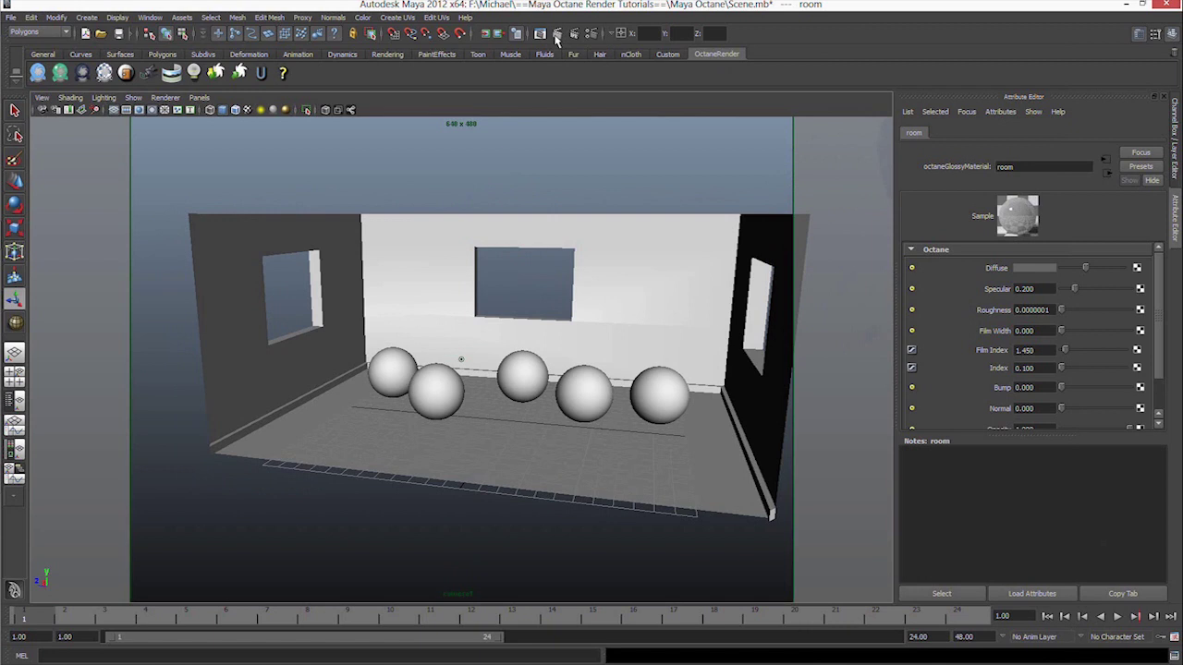
{"action": "left_click", "coordinate": [557, 34]}
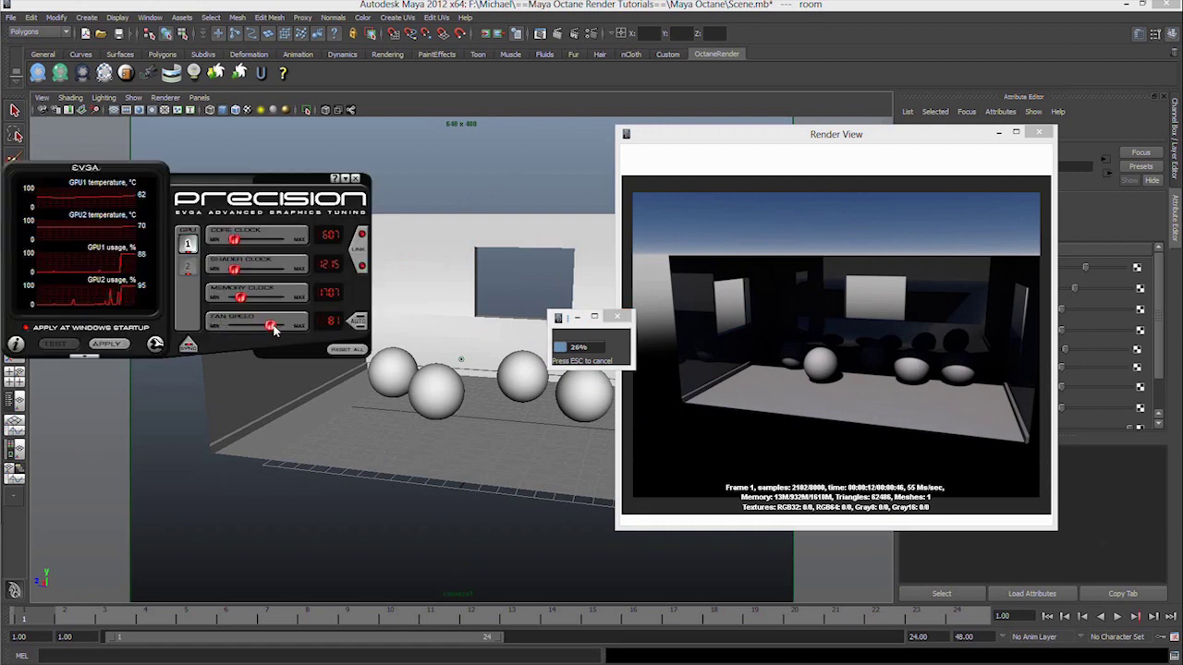
{"action": "left_click_drag", "start_coordinate": [274, 330], "coordinate": [283, 330]}
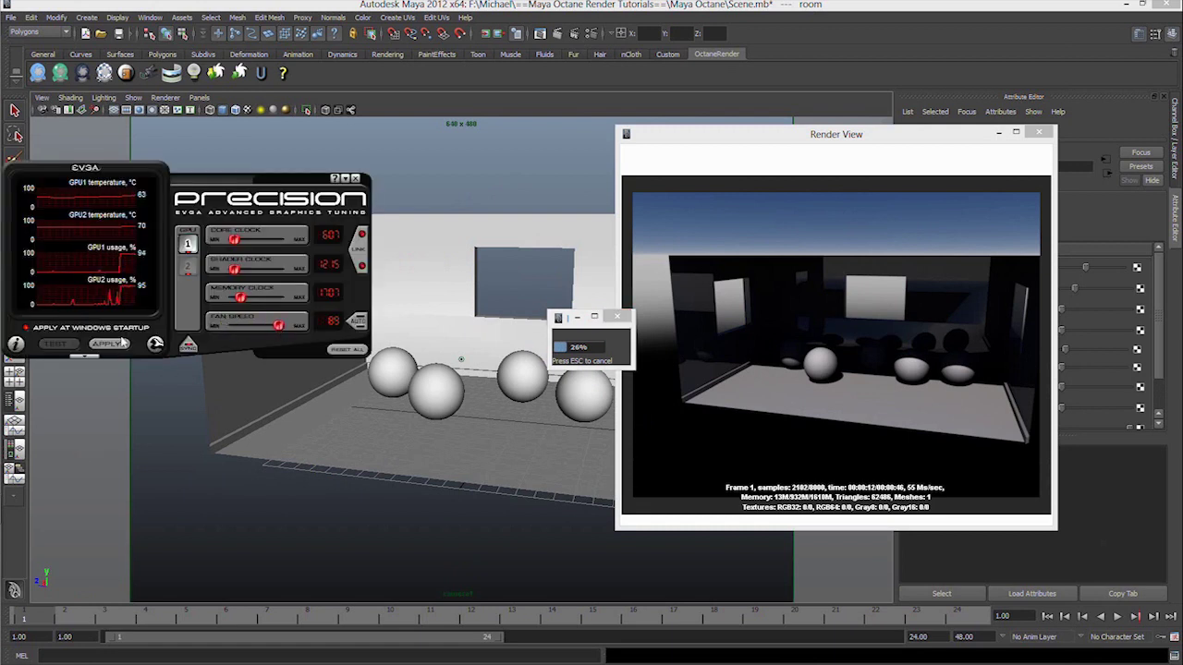
{"action": "left_click", "coordinate": [344, 178]}
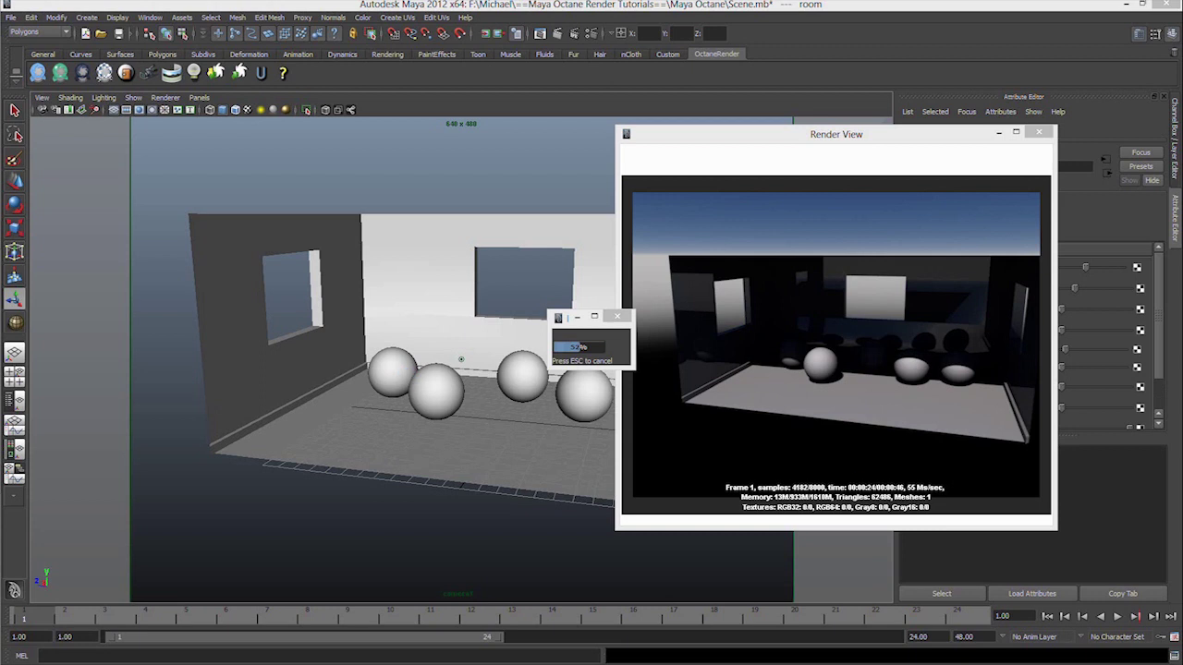
Step: Start a live IPR render of the room from camera1
{"action": "left_click_drag", "start_coordinate": [369, 370], "coordinate": [392, 373], "text": "alt"}
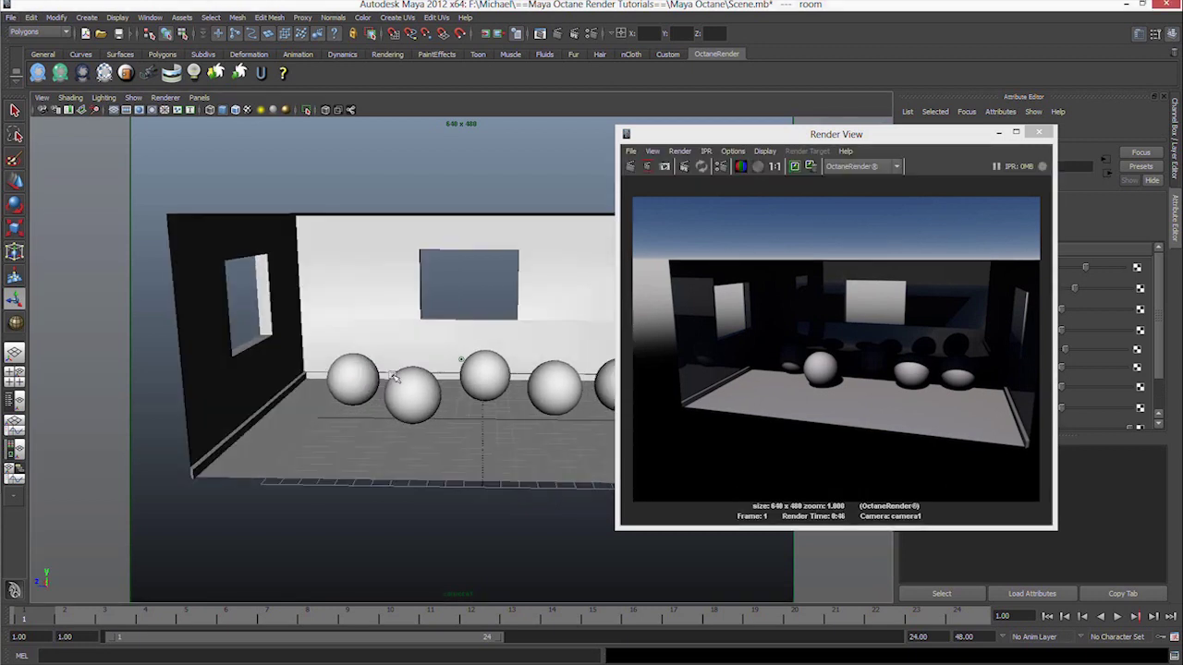
{"action": "left_click", "coordinate": [700, 150]}
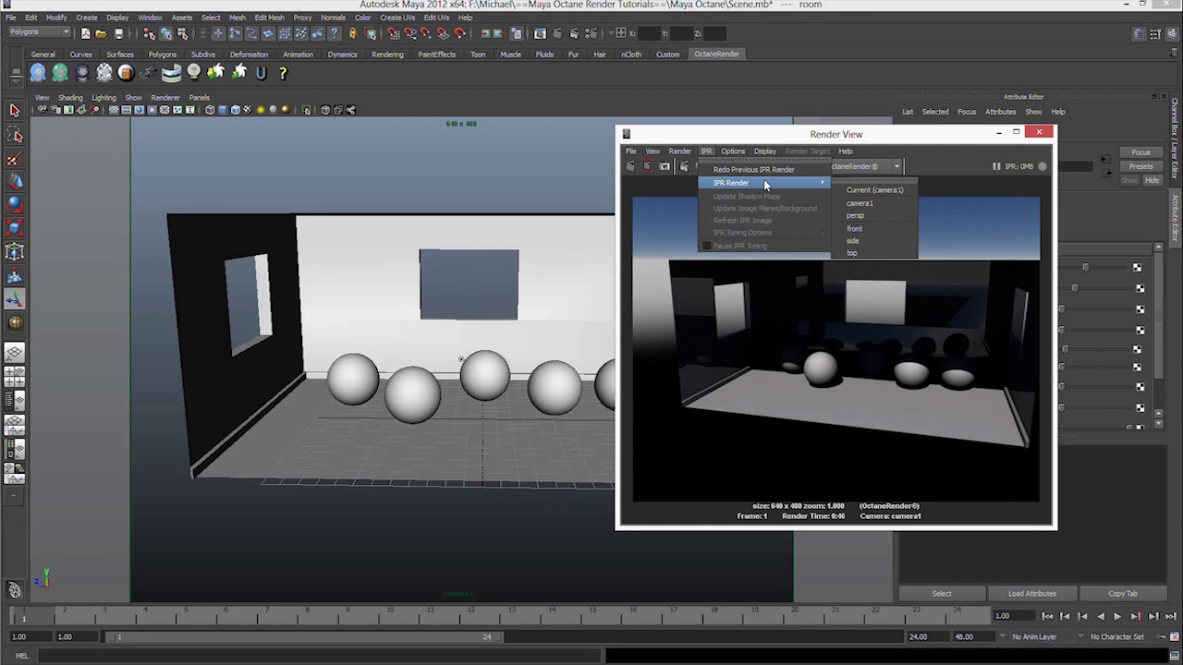
{"action": "left_click", "coordinate": [890, 194]}
Step: Select the room wall mesh and delete its construction history
{"action": "mouse_move", "coordinate": [437, 411]}
{"action": "left_mouse_down", "text": "alt"}
{"action": "mouse_move", "coordinate": [431, 372]}
{"action": "mouse_move", "coordinate": [306, 267]}
{"action": "left_mouse_up", "text": "alt"}
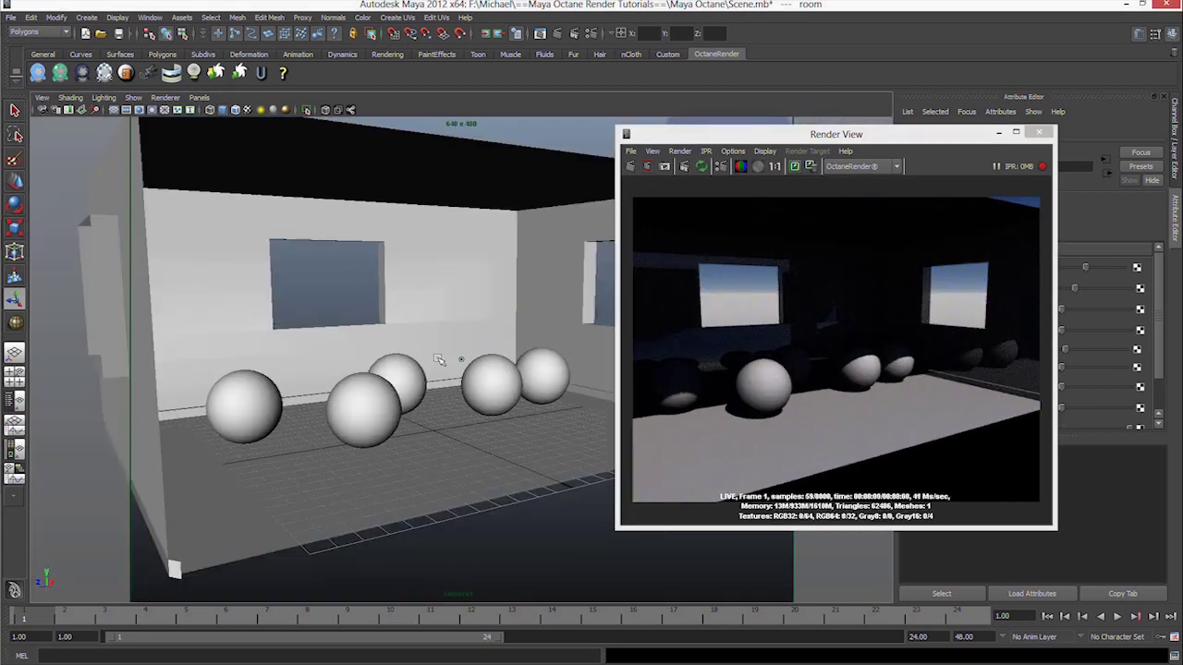
{"action": "left_click", "coordinate": [306, 267]}
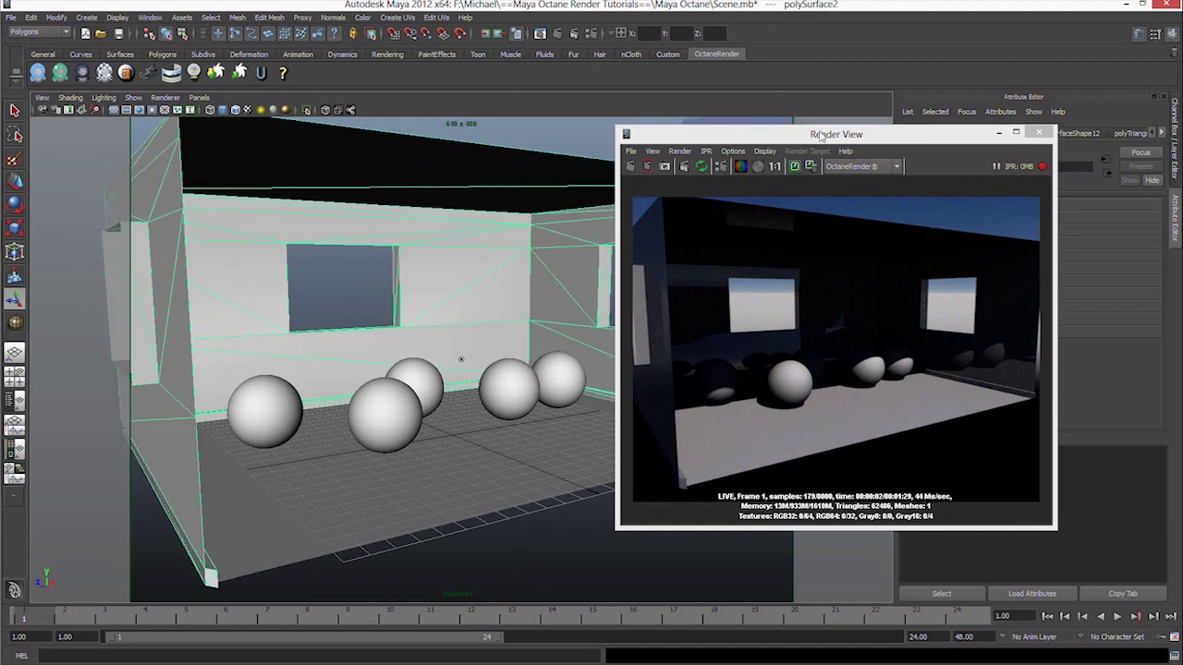
{"action": "left_click_drag", "start_coordinate": [837, 134], "coordinate": [388, 106]}
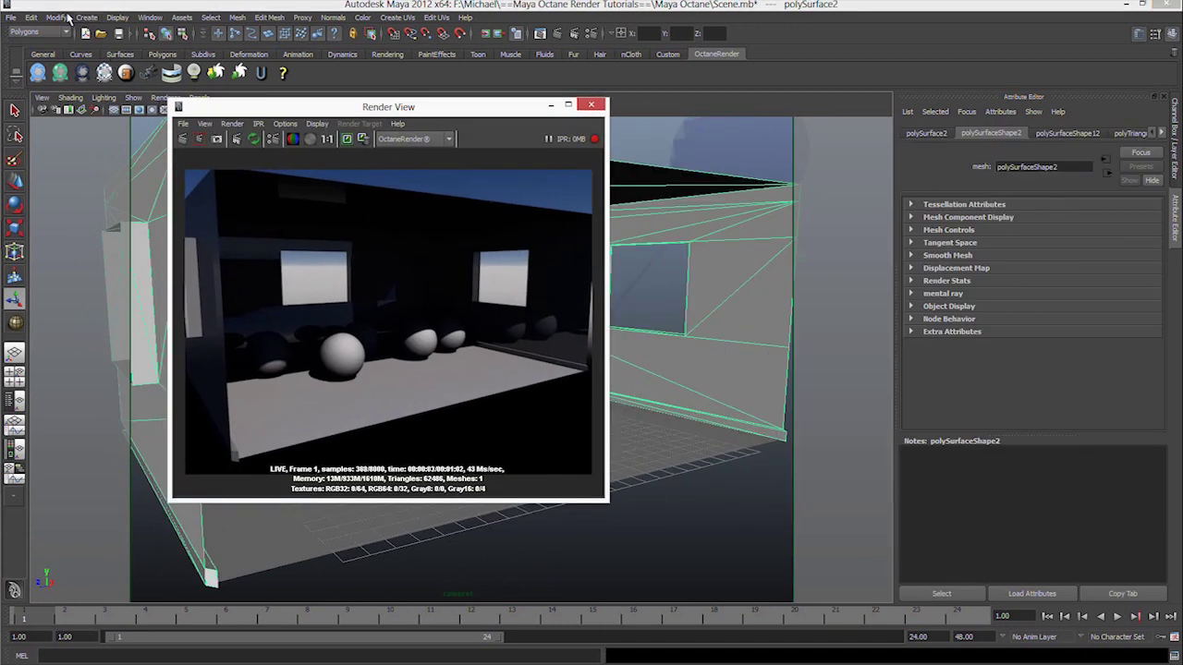
{"action": "left_click", "coordinate": [30, 18]}
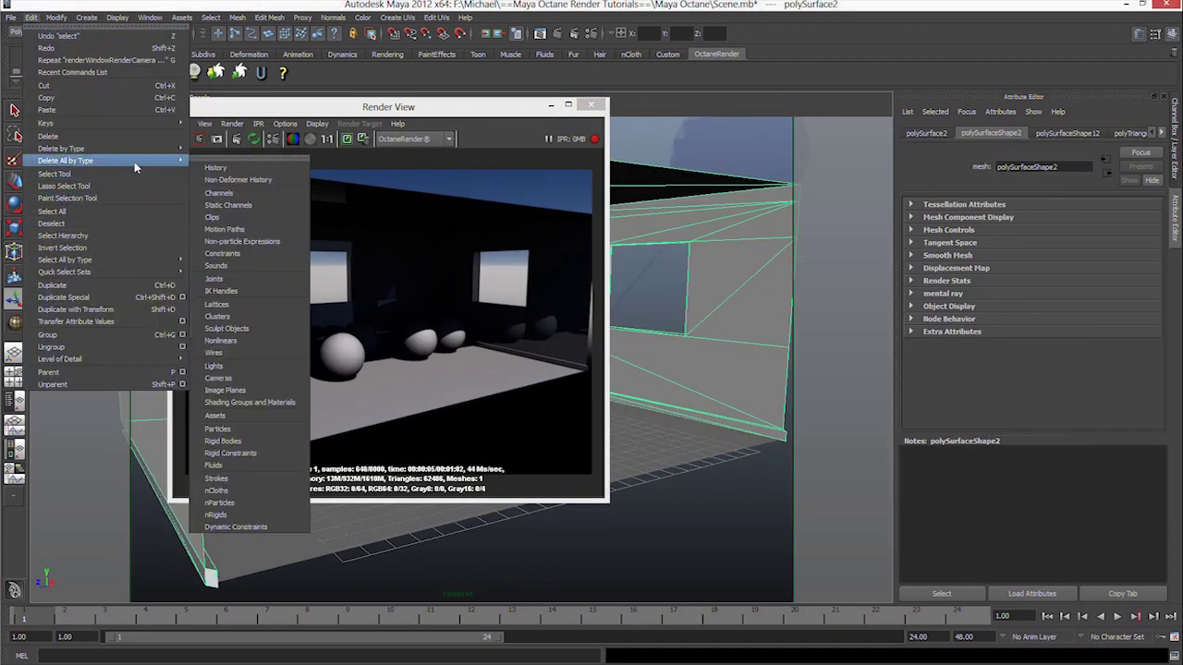
{"action": "left_click", "coordinate": [226, 160]}
Step: Set the room material's diffuse colour to white
{"action": "left_click", "coordinate": [1042, 134]}
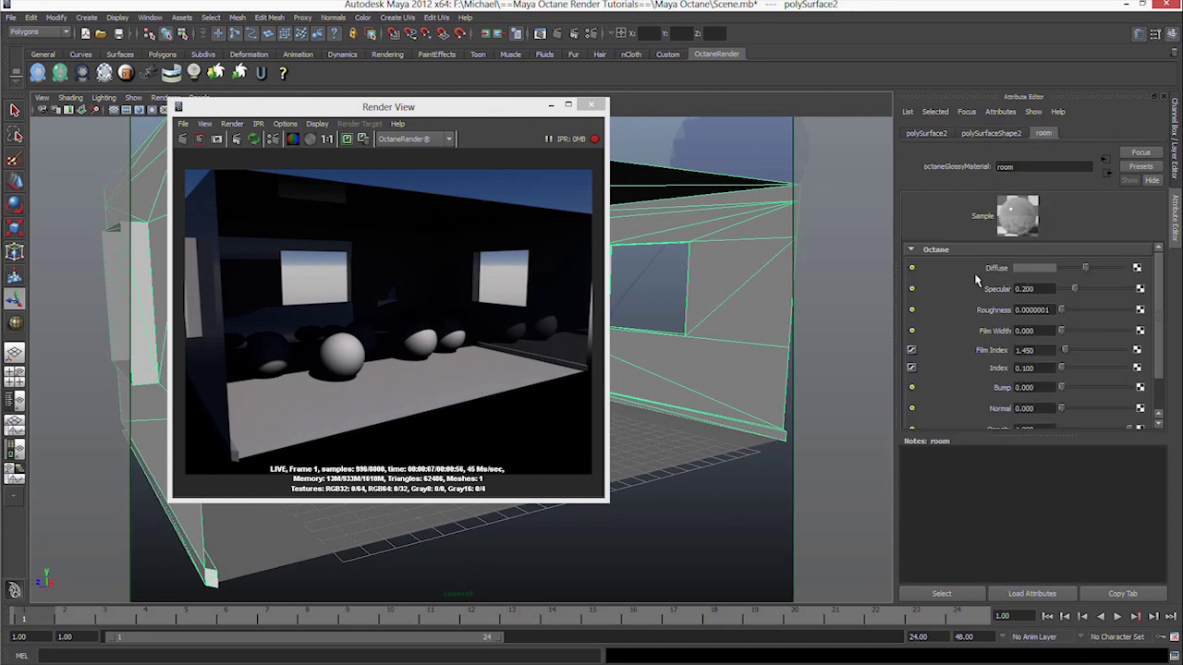
{"action": "left_click", "coordinate": [1037, 270]}
{"action": "mouse_move", "coordinate": [979, 328]}
{"action": "left_mouse_down"}
{"action": "mouse_move", "coordinate": [1088, 328]}
{"action": "mouse_move", "coordinate": [968, 312]}
{"action": "left_mouse_up"}
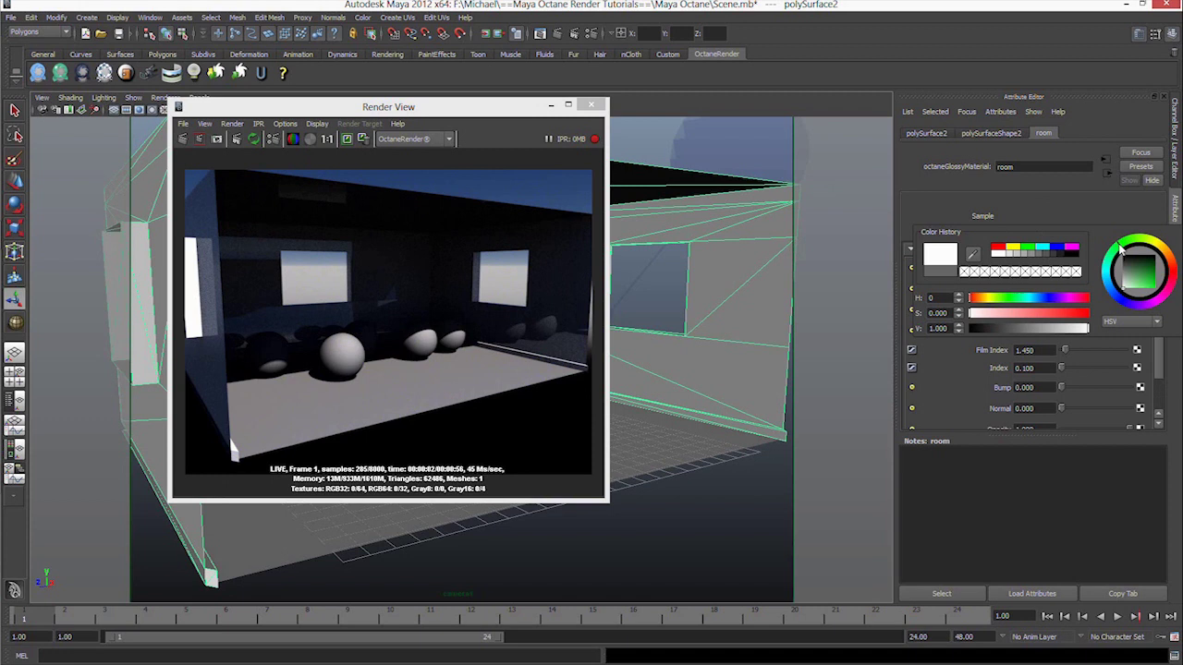
{"action": "left_click_drag", "start_coordinate": [1128, 255], "coordinate": [1167, 303]}
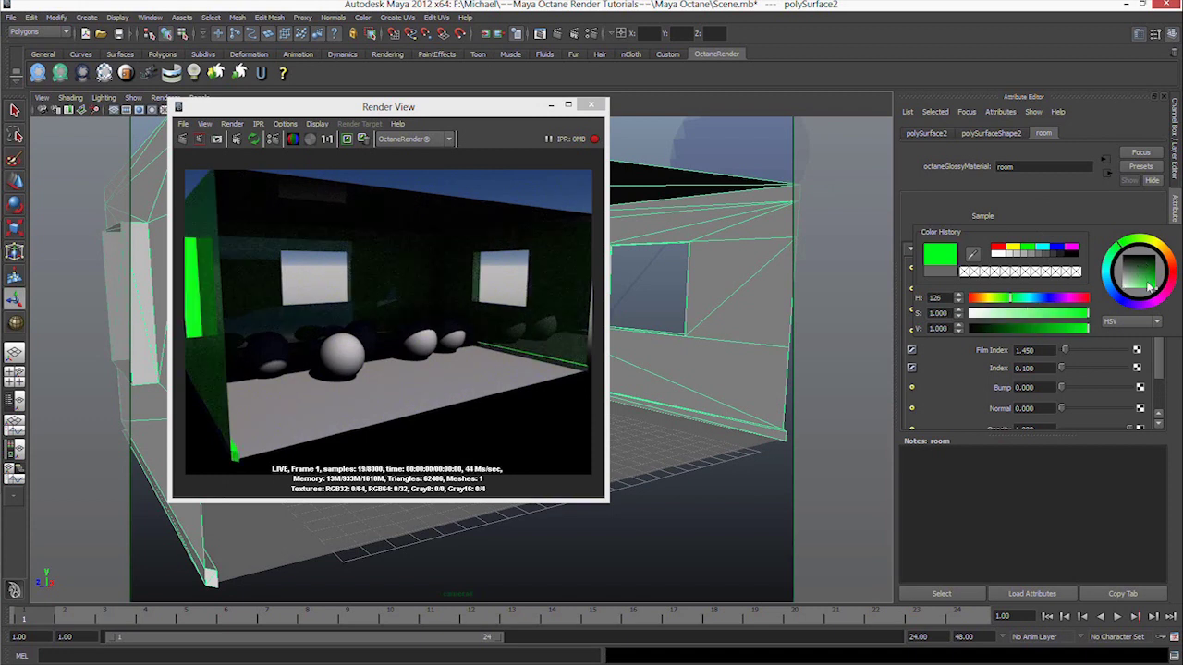
{"action": "left_click_drag", "start_coordinate": [1087, 313], "coordinate": [968, 313]}
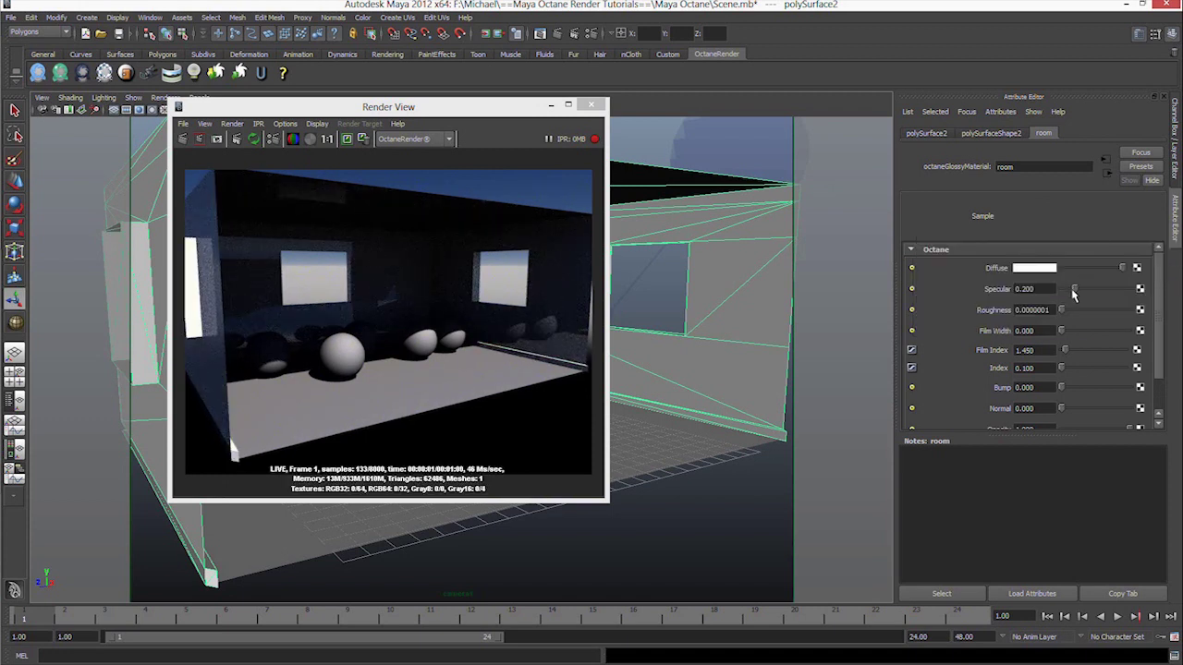
Step: Raise the room material's roughness to 0.0064 and lower specular to 0.093
{"action": "scroll", "coordinate": [997, 373], "scroll_direction": "down", "scroll_amount": 2}
{"action": "scroll", "coordinate": [1016, 356], "scroll_direction": "up", "scroll_amount": 2}
{"action": "mouse_move", "coordinate": [1065, 311]}
{"action": "left_mouse_down"}
{"action": "mouse_move", "coordinate": [1104, 309]}
{"action": "mouse_move", "coordinate": [1067, 290]}
{"action": "left_mouse_up"}
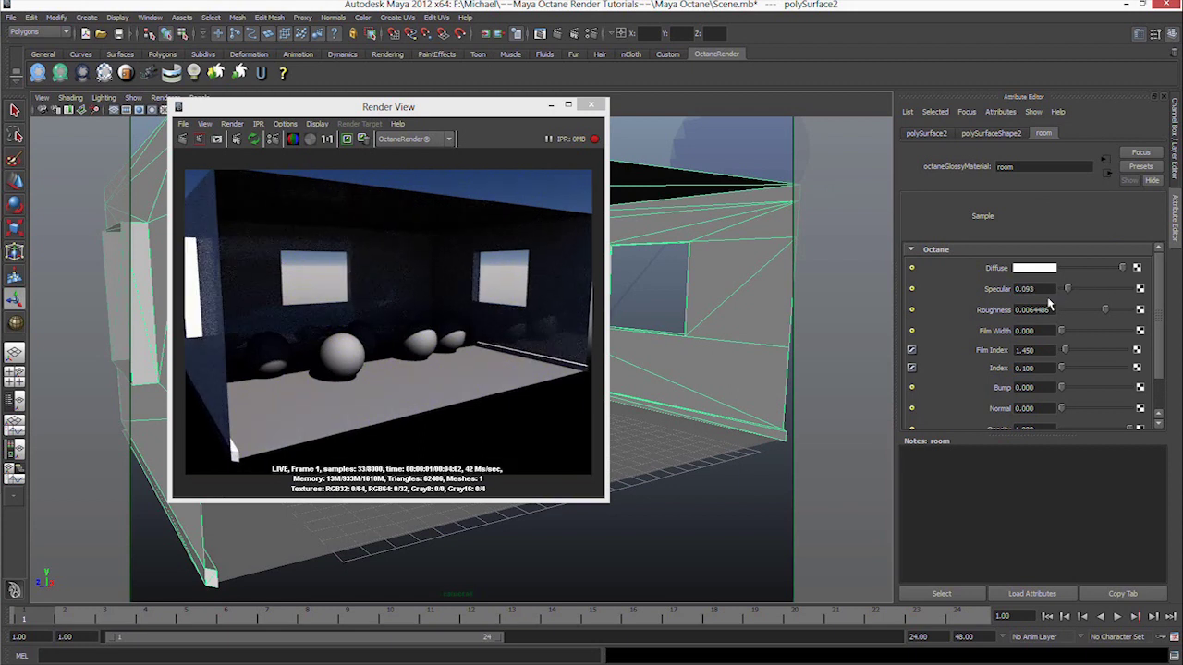
{"action": "mouse_move", "coordinate": [536, 274]}
{"action": "middle_mouse_down", "text": "alt"}
{"action": "mouse_move", "coordinate": [478, 290]}
{"action": "mouse_move", "coordinate": [552, 274]}
{"action": "middle_mouse_up", "text": "alt"}
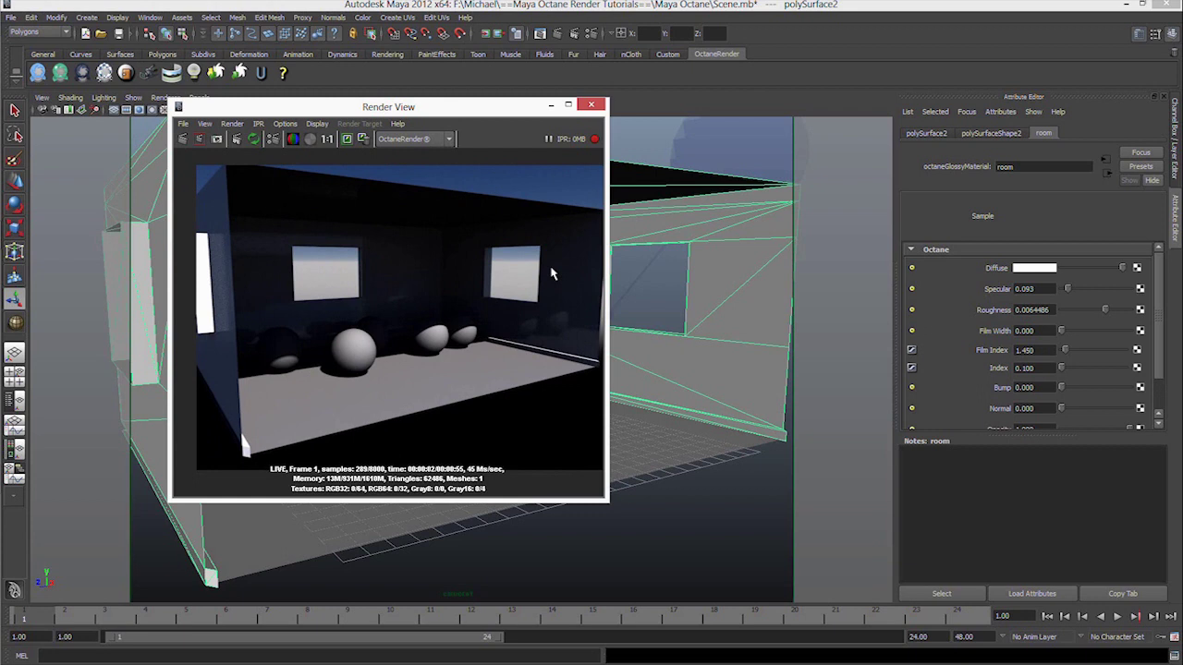
{"action": "left_click_drag", "start_coordinate": [507, 111], "coordinate": [349, 304]}
{"action": "left_click_drag", "start_coordinate": [681, 237], "coordinate": [468, 295], "text": "alt"}
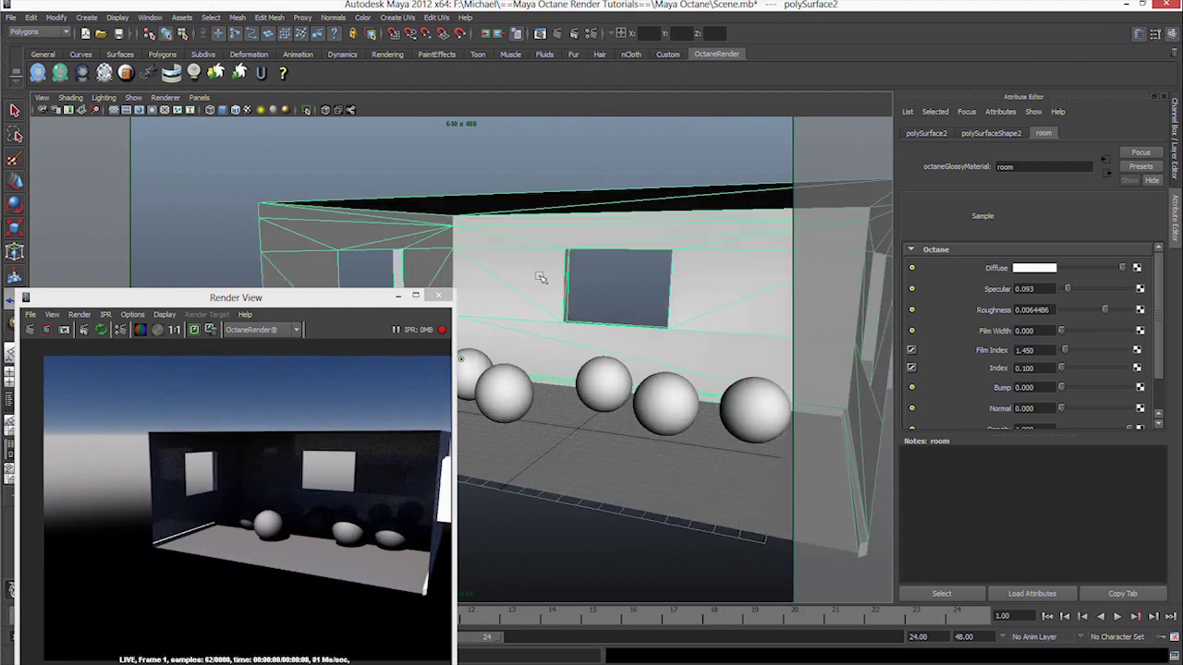
Step: Select the first sphere and assign it a new Octane Specular Material
{"action": "left_click", "coordinate": [524, 328]}
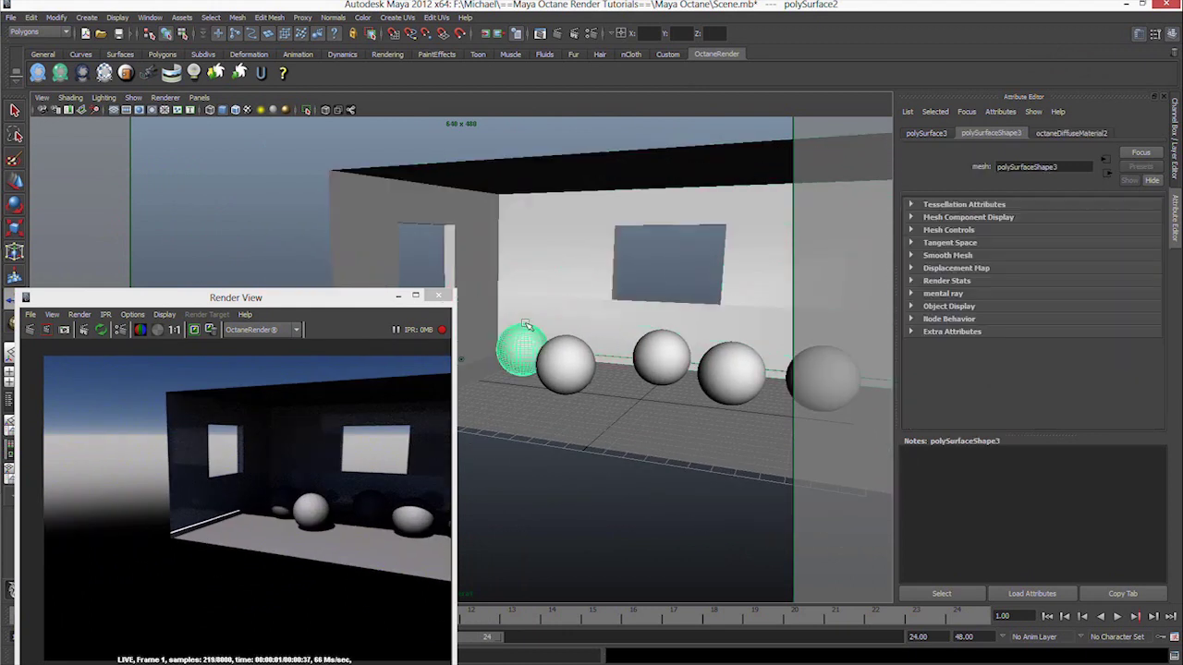
{"action": "left_click", "coordinate": [560, 426]}
{"action": "left_click", "coordinate": [521, 344]}
{"action": "right_click", "coordinate": [523, 346]}
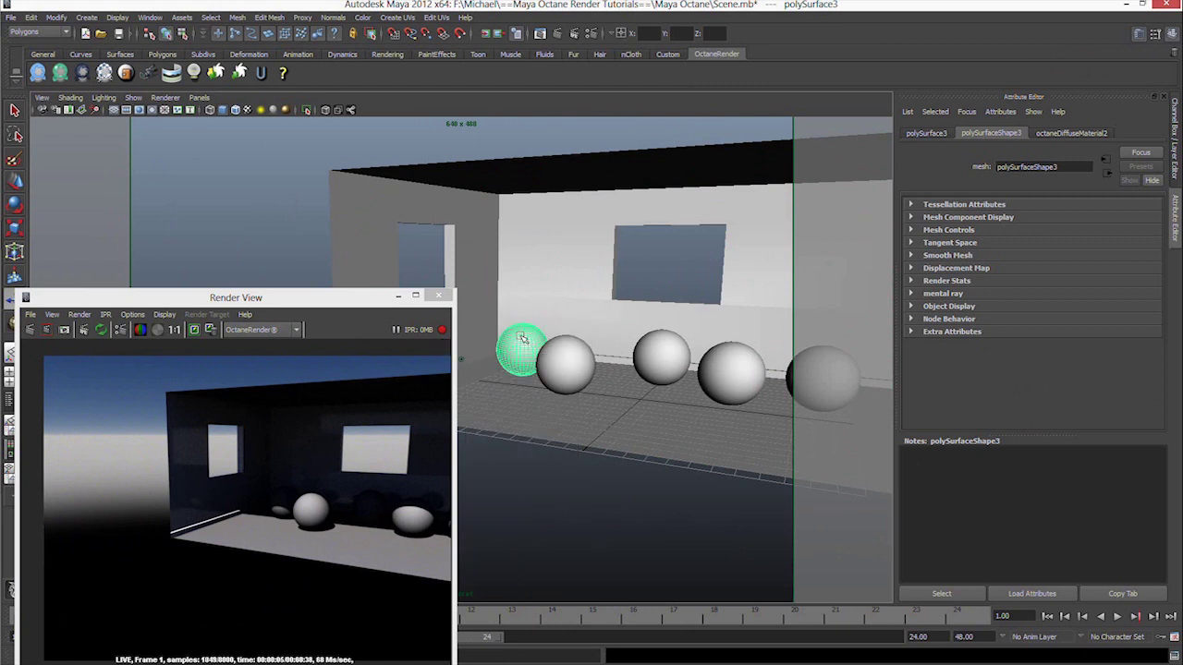
{"action": "mouse_move", "coordinate": [521, 338]}
{"action": "right_mouse_down"}
{"action": "mouse_move", "coordinate": [550, 559]}
{"action": "mouse_move", "coordinate": [515, 521]}
{"action": "right_mouse_up"}
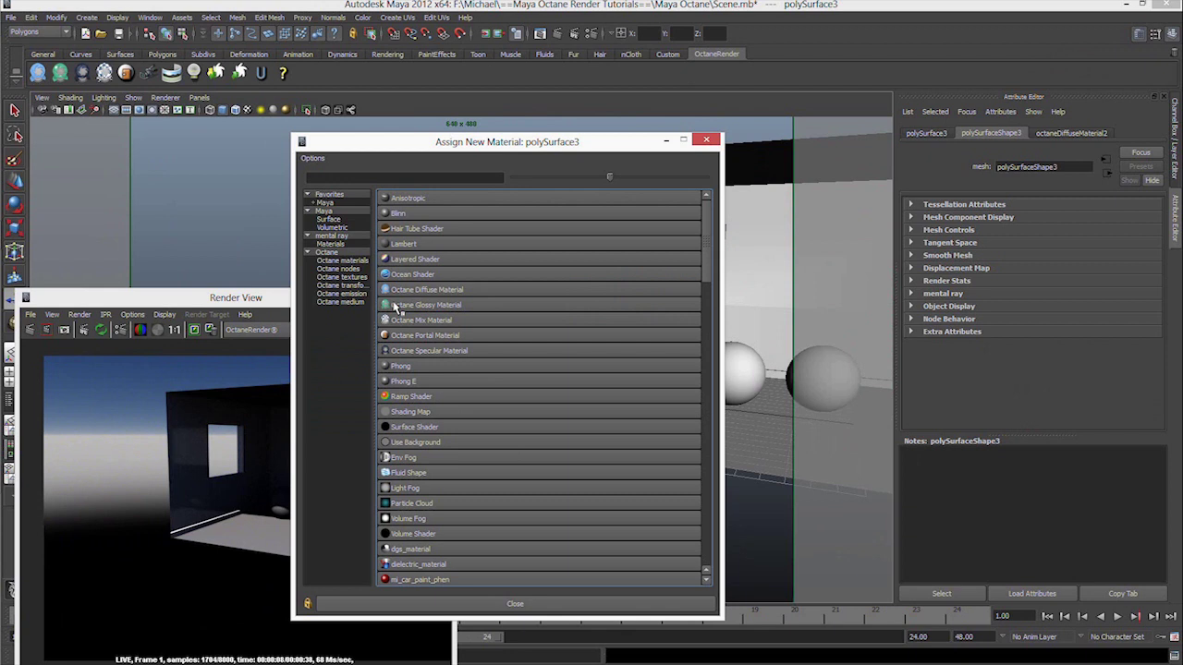
{"action": "left_click", "coordinate": [342, 260]}
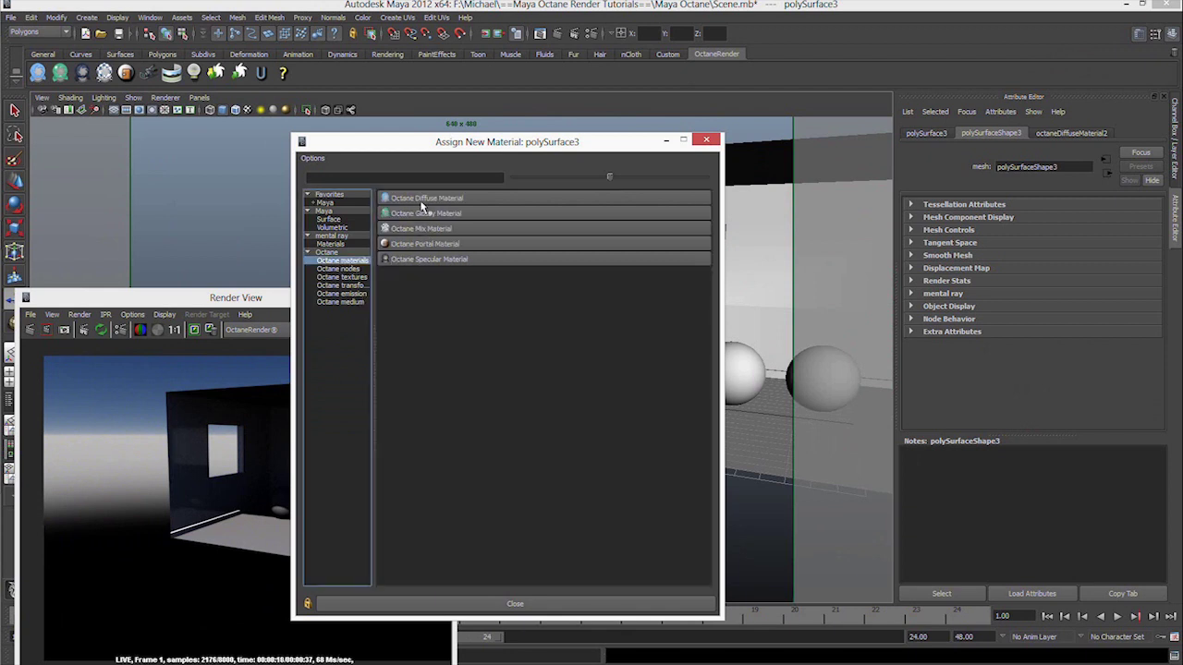
{"action": "left_click", "coordinate": [429, 260]}
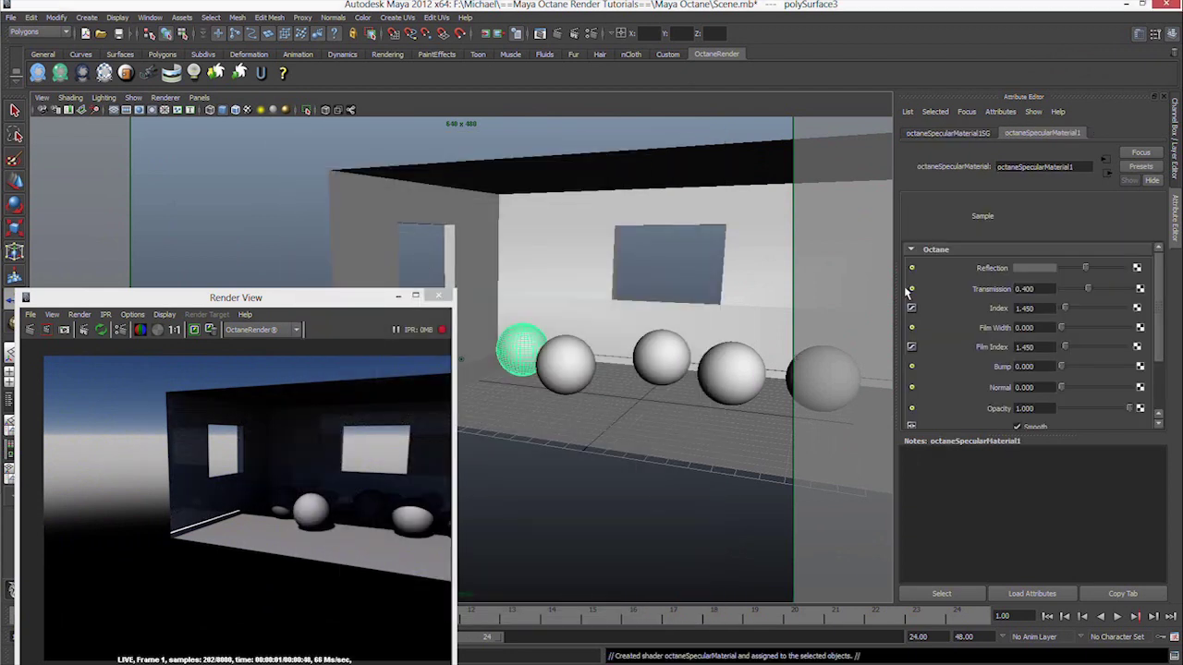
Step: Rename the material 'first_ball' and its shading group 'first_ball1'
{"action": "left_click_drag", "start_coordinate": [1079, 167], "coordinate": [927, 168]}
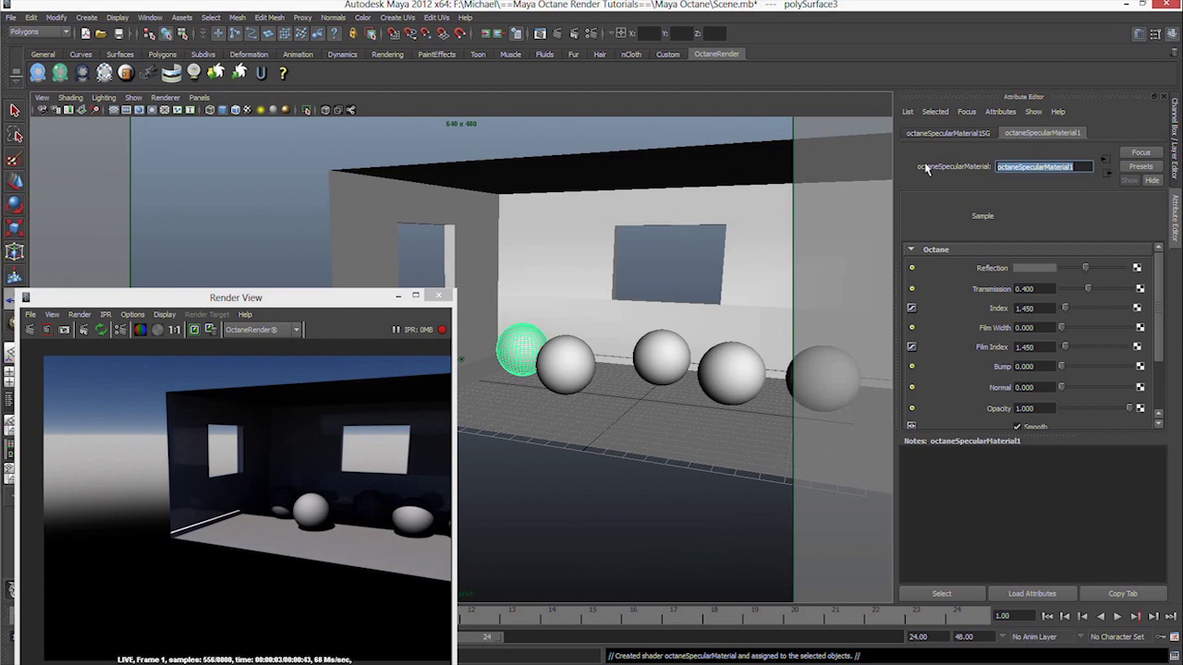
{"action": "type", "text": "first"}
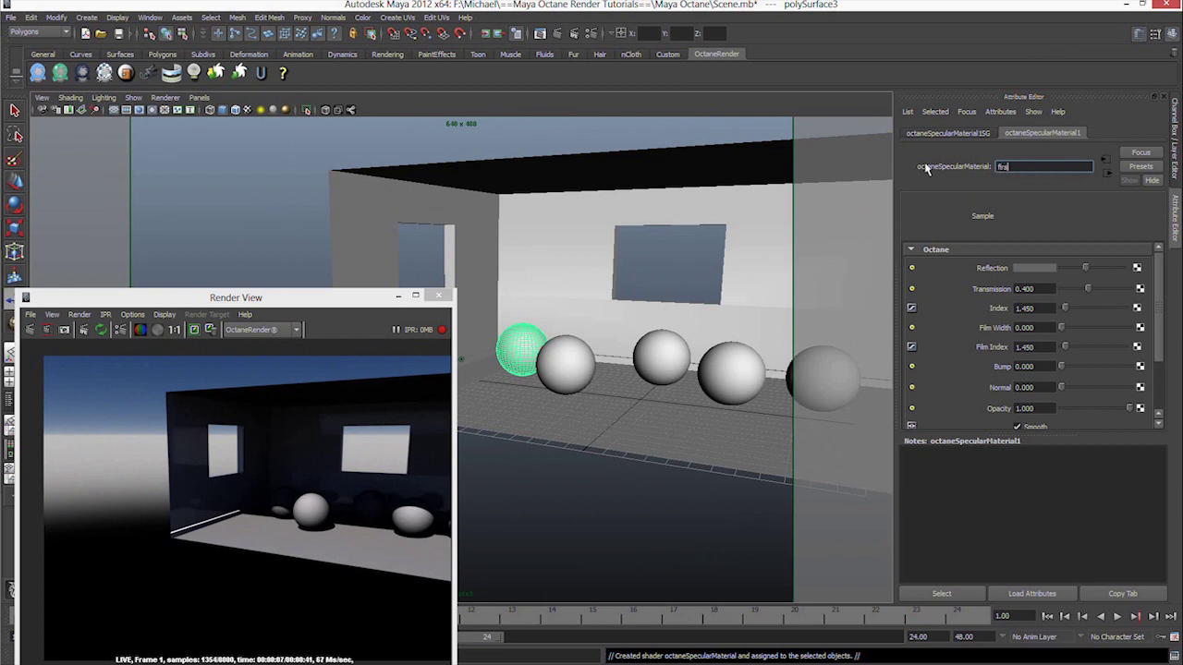
{"action": "type", "text": " ball"}
{"action": "key", "text": "Return"}
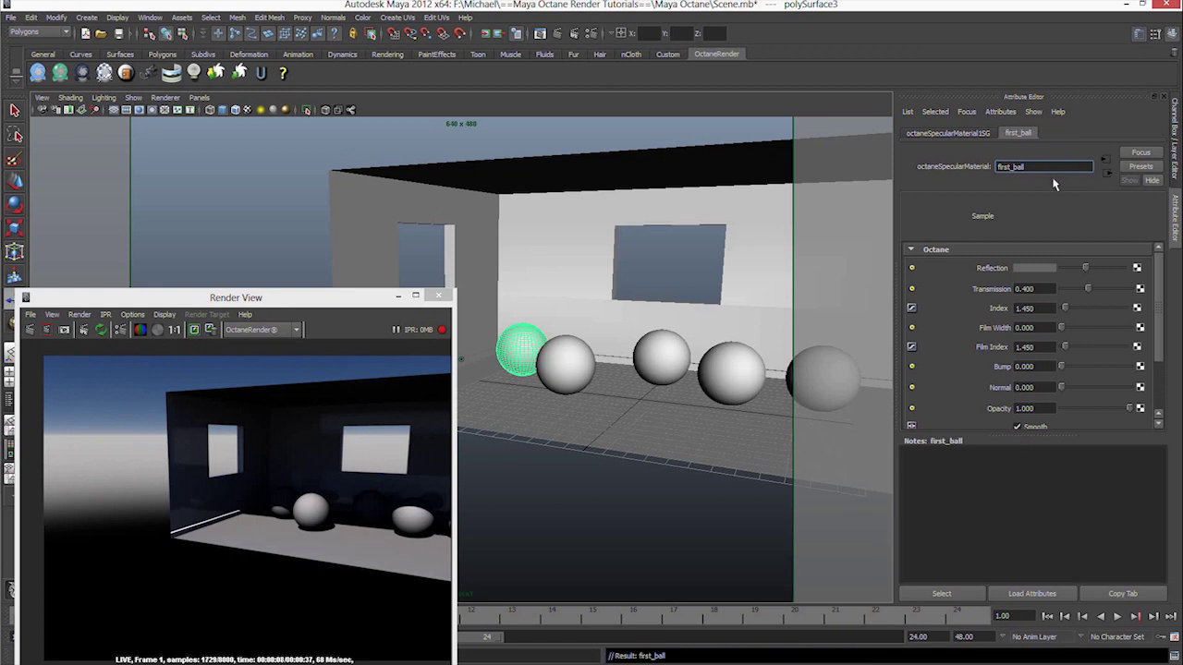
{"action": "left_click", "coordinate": [973, 134]}
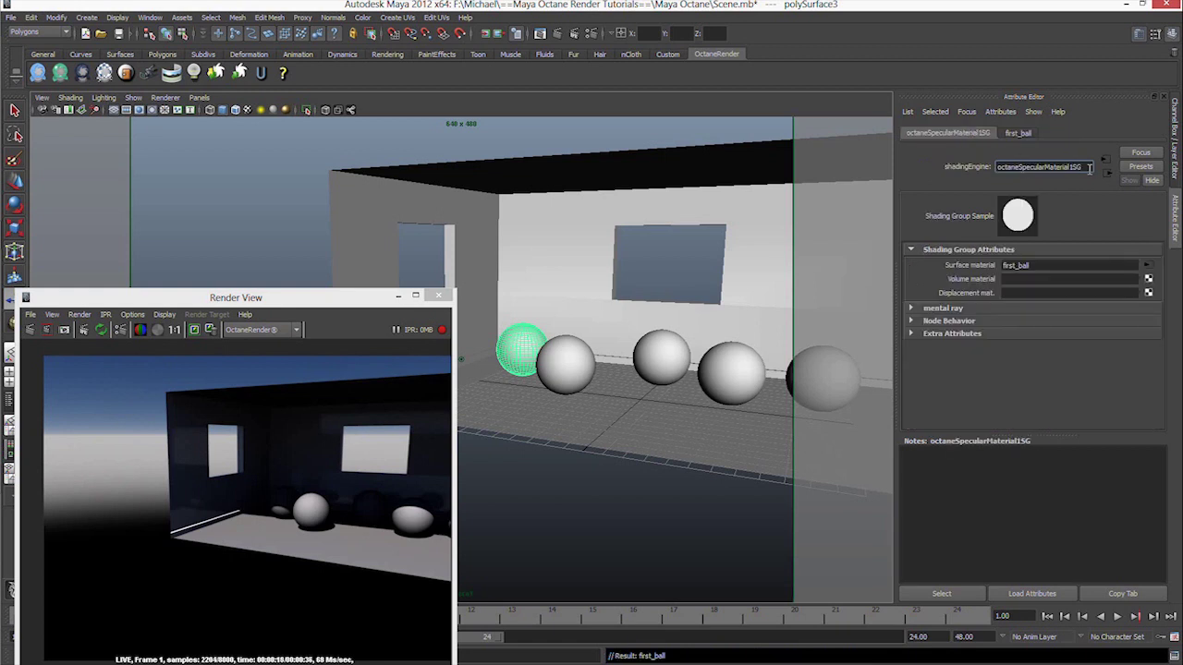
{"action": "double_click", "coordinate": [1089, 167]}
{"action": "type", "text": "first_ball1"}
{"action": "key", "text": "Return"}
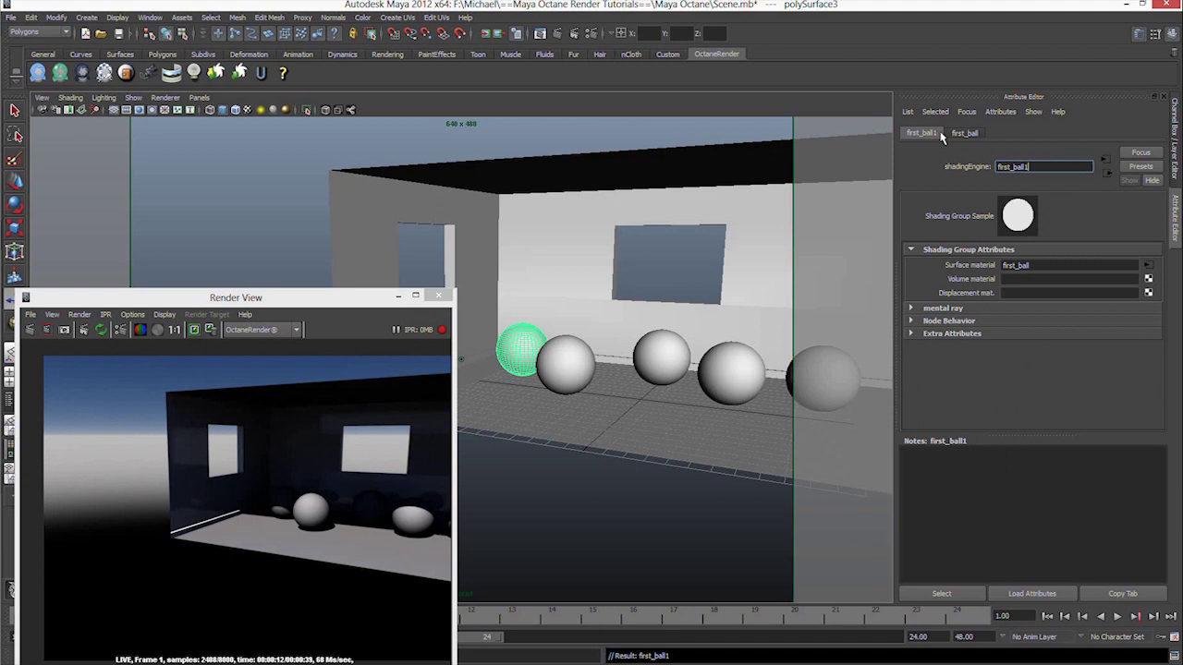
{"action": "left_click", "coordinate": [964, 134]}
Step: Restart the live render and bring the view down close over the spheres
{"action": "scroll", "coordinate": [702, 301], "scroll_direction": "up", "scroll_amount": 2}
{"action": "scroll", "coordinate": [601, 286], "scroll_direction": "up", "scroll_amount": 2}
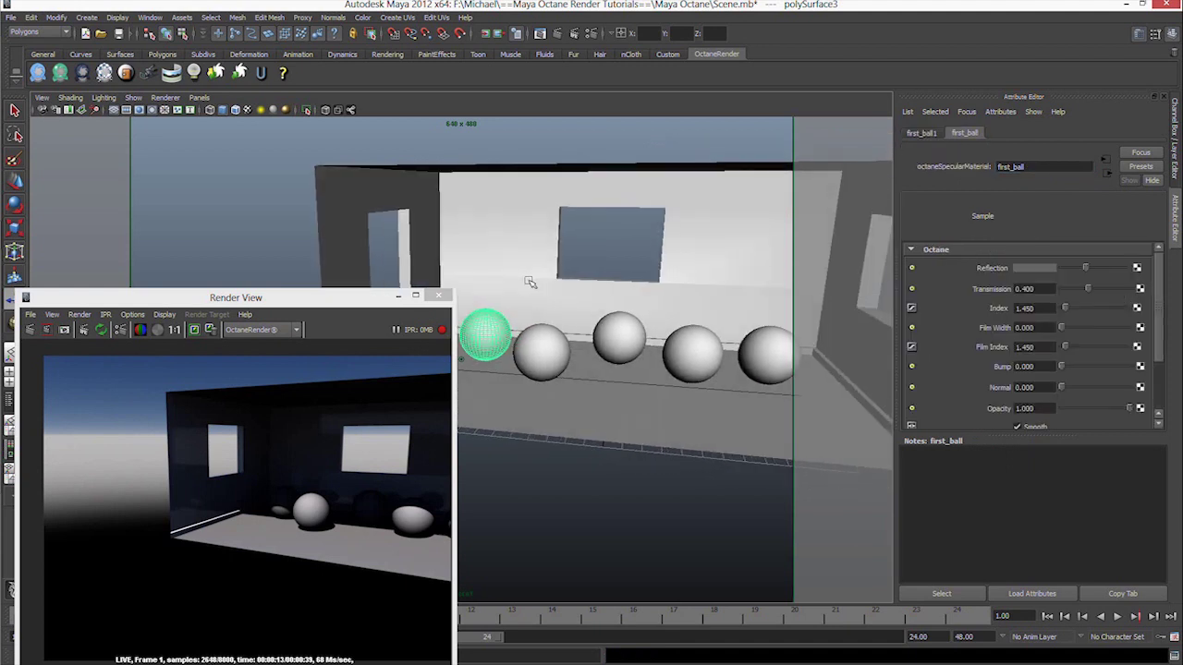
{"action": "scroll", "coordinate": [545, 282], "scroll_direction": "up", "scroll_amount": 3}
{"action": "scroll", "coordinate": [523, 294], "scroll_direction": "up", "scroll_amount": 2}
{"action": "scroll", "coordinate": [523, 294], "scroll_direction": "up", "scroll_amount": 2}
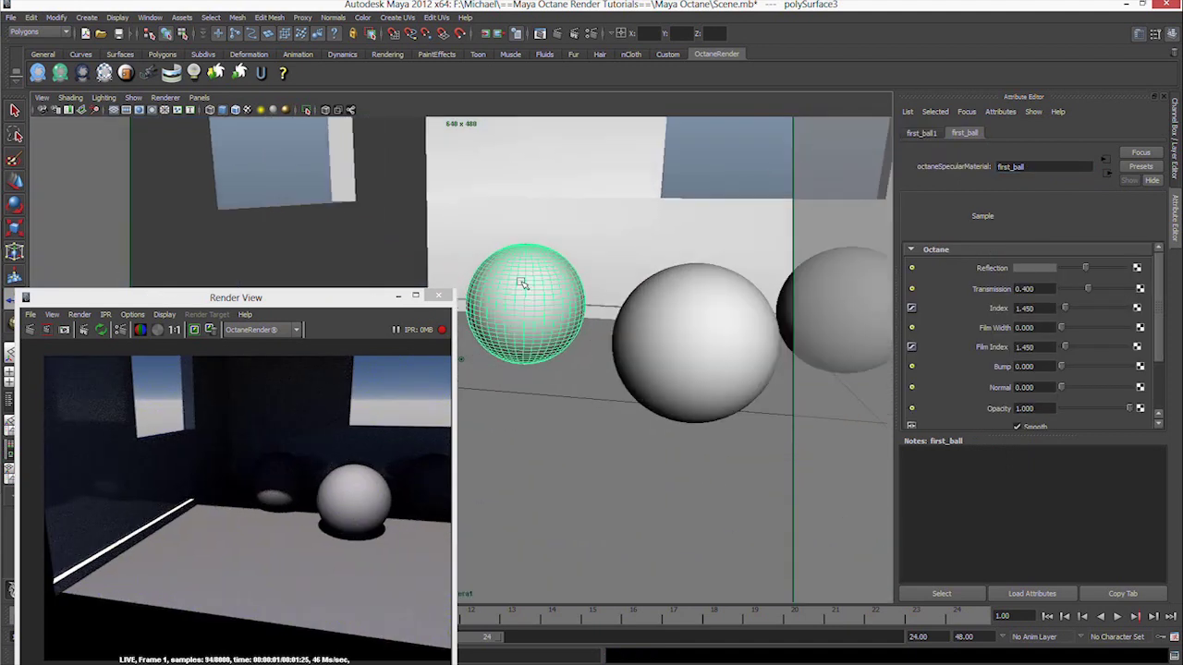
{"action": "scroll", "coordinate": [518, 305], "scroll_direction": "up", "scroll_amount": 3}
{"action": "scroll", "coordinate": [499, 314], "scroll_direction": "up", "scroll_amount": 2}
{"action": "left_click", "coordinate": [101, 332]}
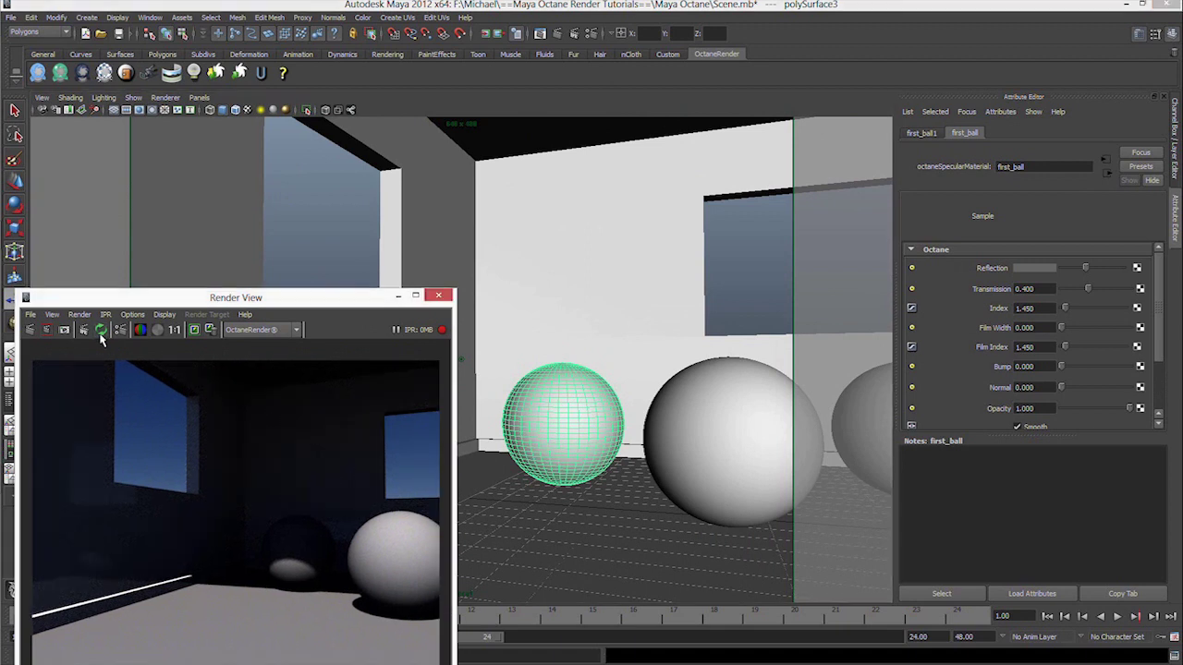
{"action": "left_click_drag", "start_coordinate": [582, 499], "coordinate": [576, 422], "text": "alt"}
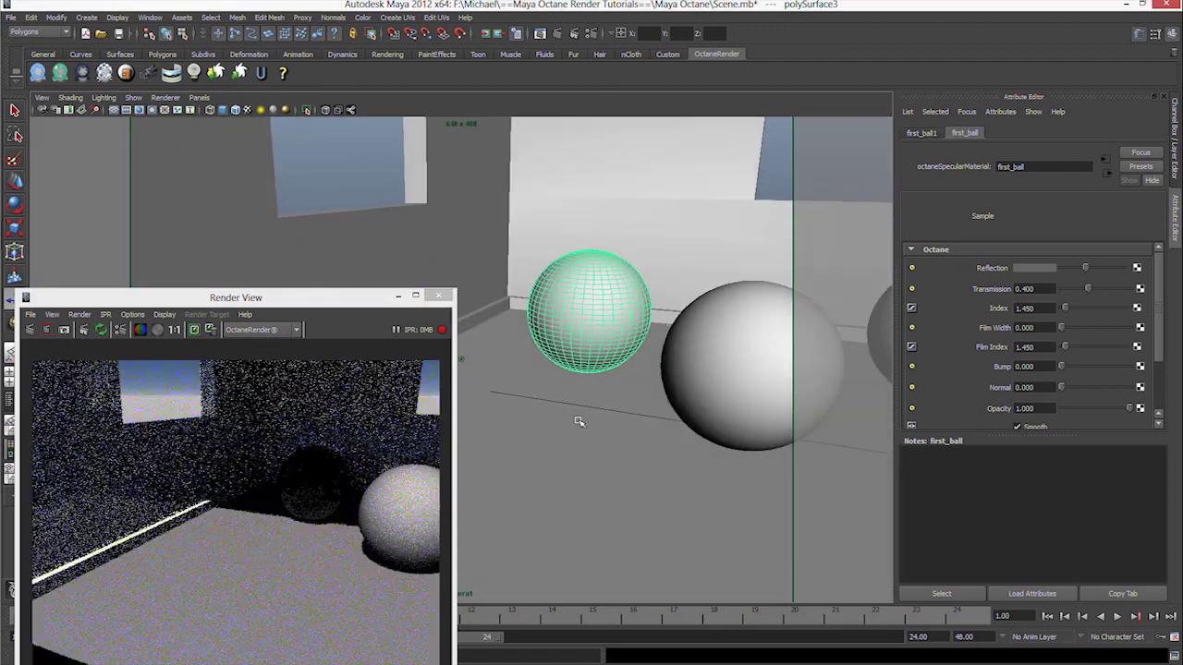
{"action": "left_click_drag", "start_coordinate": [545, 345], "coordinate": [536, 388], "text": "alt"}
{"action": "scroll", "coordinate": [542, 382], "scroll_direction": "up", "scroll_amount": 3}
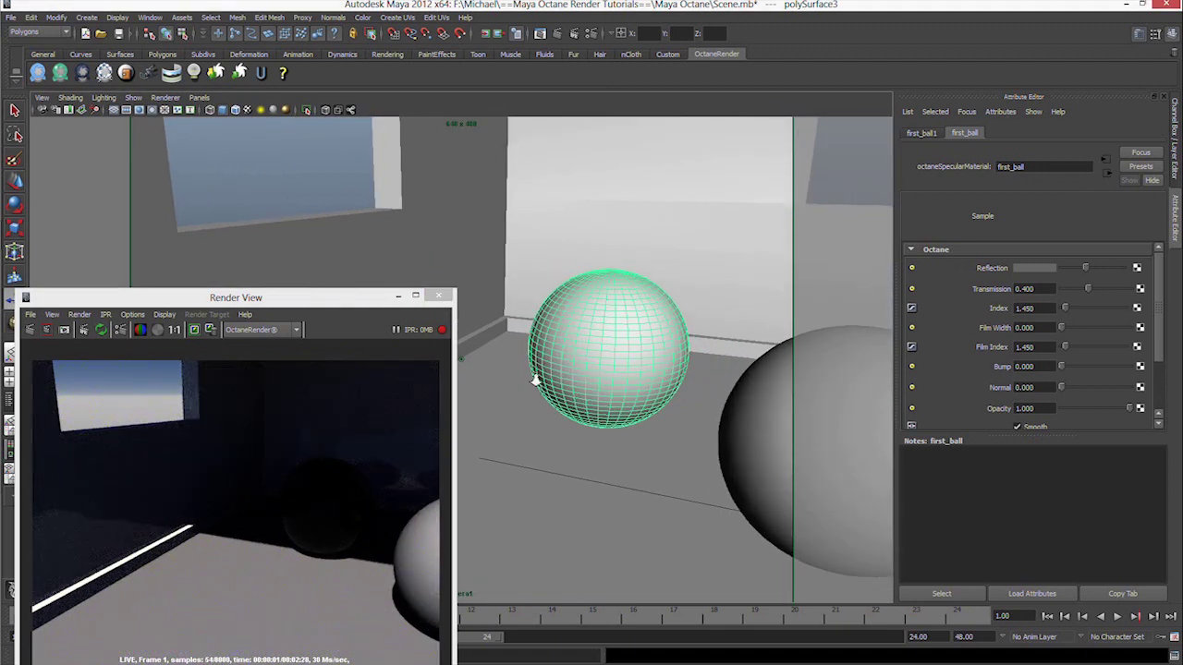
{"action": "scroll", "coordinate": [536, 375], "scroll_direction": "down", "scroll_amount": 2}
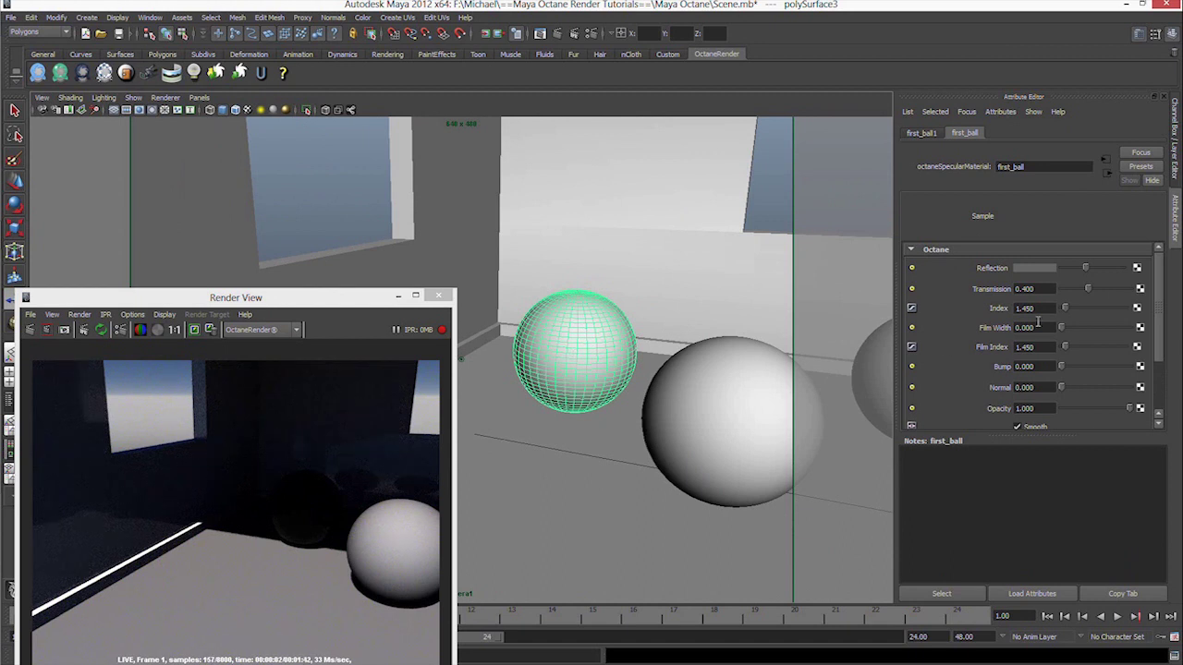
Step: Set first_ball's reflection to white and transmission to 1.000
{"action": "mouse_move", "coordinate": [1085, 268]}
{"action": "left_mouse_down"}
{"action": "mouse_move", "coordinate": [1122, 269]}
{"action": "mouse_move", "coordinate": [1143, 294]}
{"action": "left_mouse_up"}
{"action": "scroll", "coordinate": [990, 353], "scroll_direction": "down", "scroll_amount": 2}
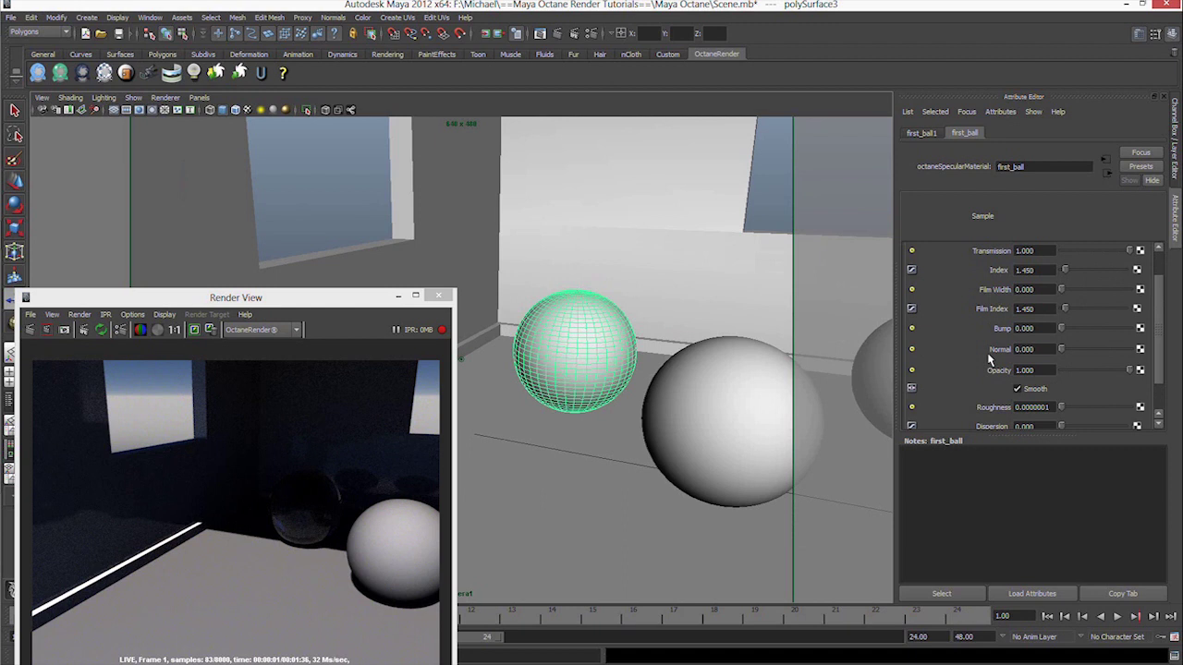
{"action": "scroll", "coordinate": [989, 359], "scroll_direction": "down", "scroll_amount": 2}
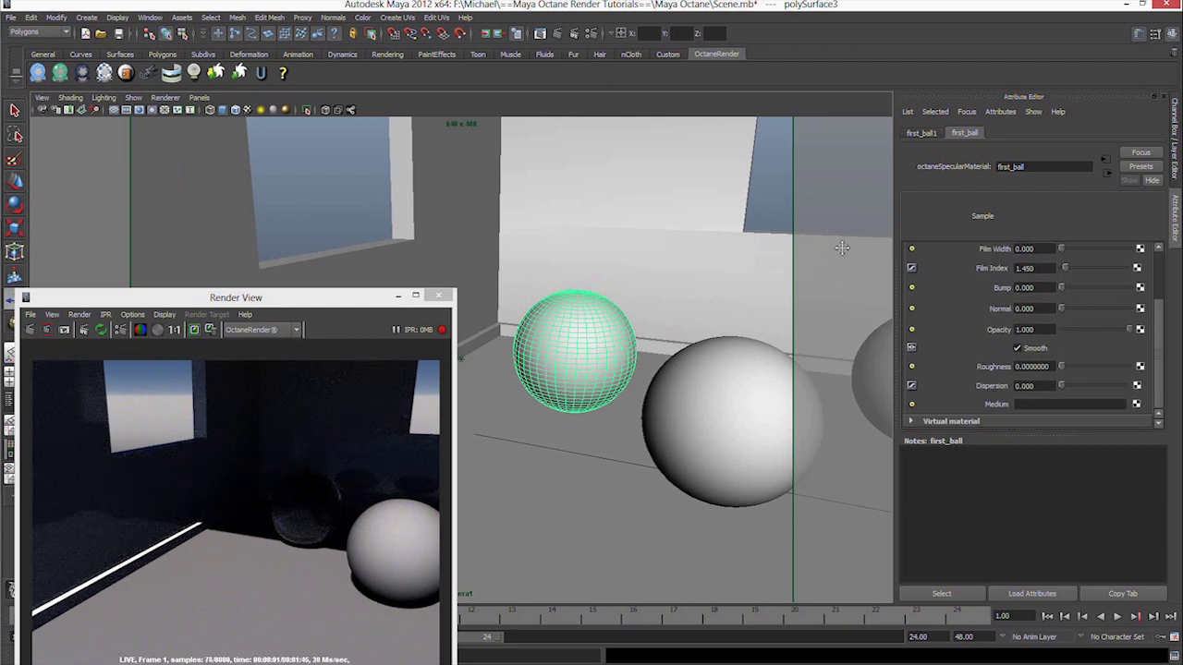
{"action": "scroll", "coordinate": [814, 277], "scroll_direction": "up", "scroll_amount": 2}
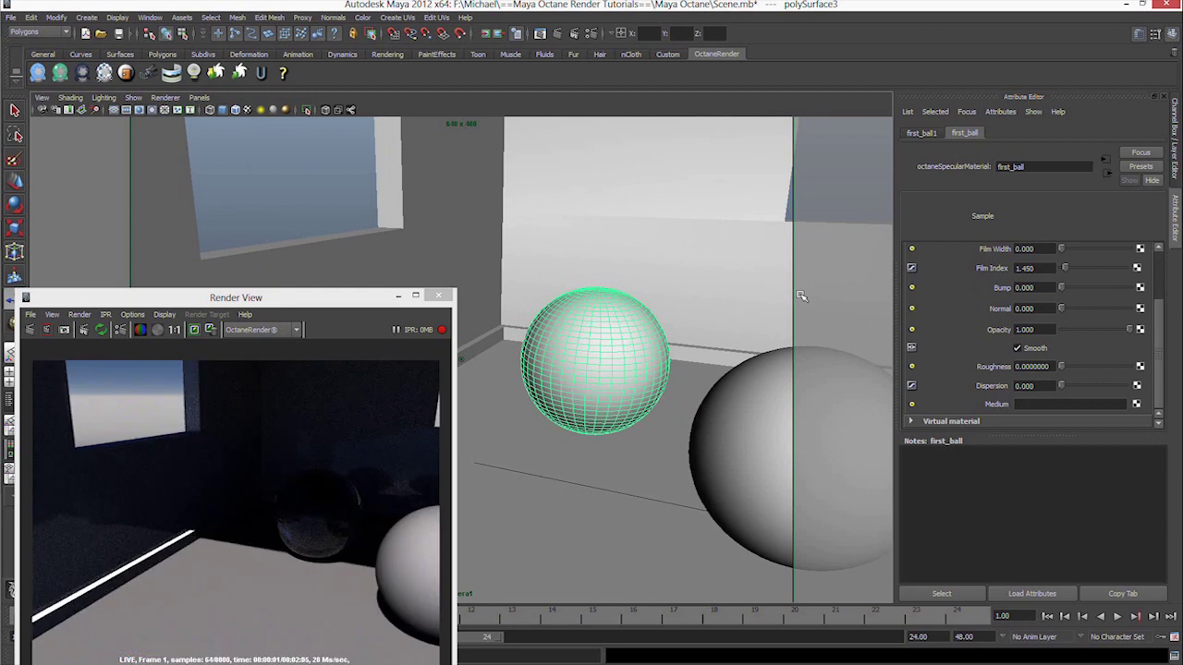
{"action": "scroll", "coordinate": [801, 296], "scroll_direction": "down", "scroll_amount": 2}
Step: Pull back and orbit around the glass ball to check the live render
{"action": "mouse_move", "coordinate": [801, 296]}
{"action": "left_mouse_down", "text": "alt"}
{"action": "mouse_move", "coordinate": [528, 369]}
{"action": "mouse_move", "coordinate": [502, 396]}
{"action": "left_mouse_up", "text": "alt"}
{"action": "scroll", "coordinate": [529, 393], "scroll_direction": "down", "scroll_amount": 5}
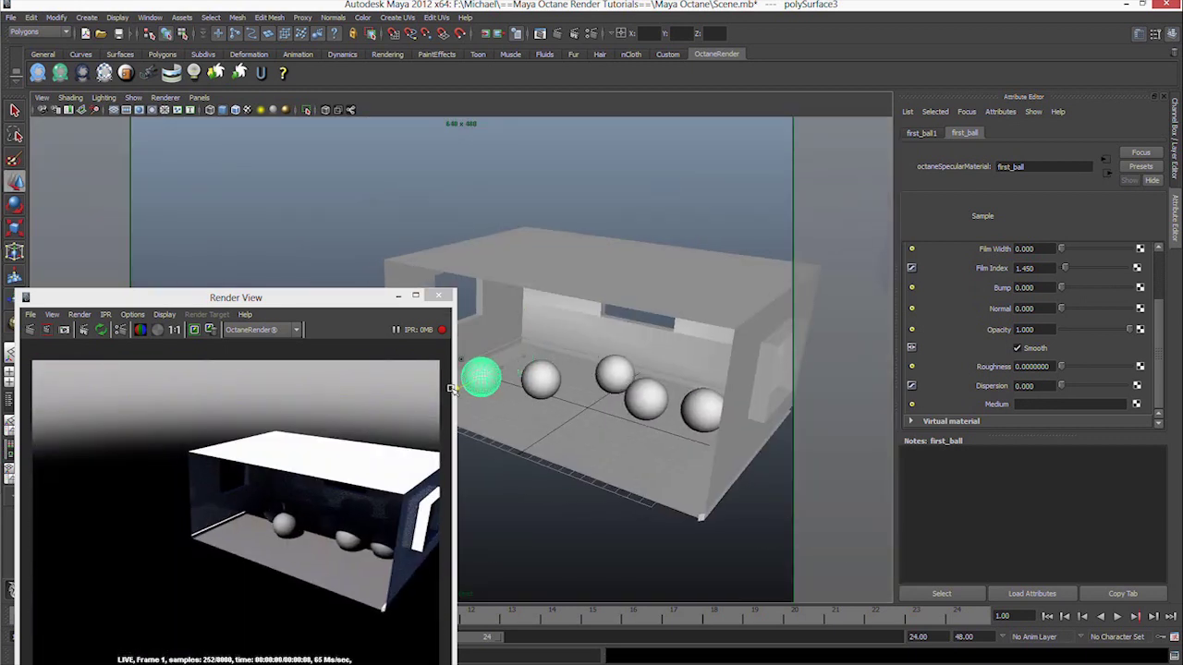
{"action": "scroll", "coordinate": [517, 381], "scroll_direction": "up", "scroll_amount": 2}
{"action": "scroll", "coordinate": [571, 383], "scroll_direction": "up", "scroll_amount": 3}
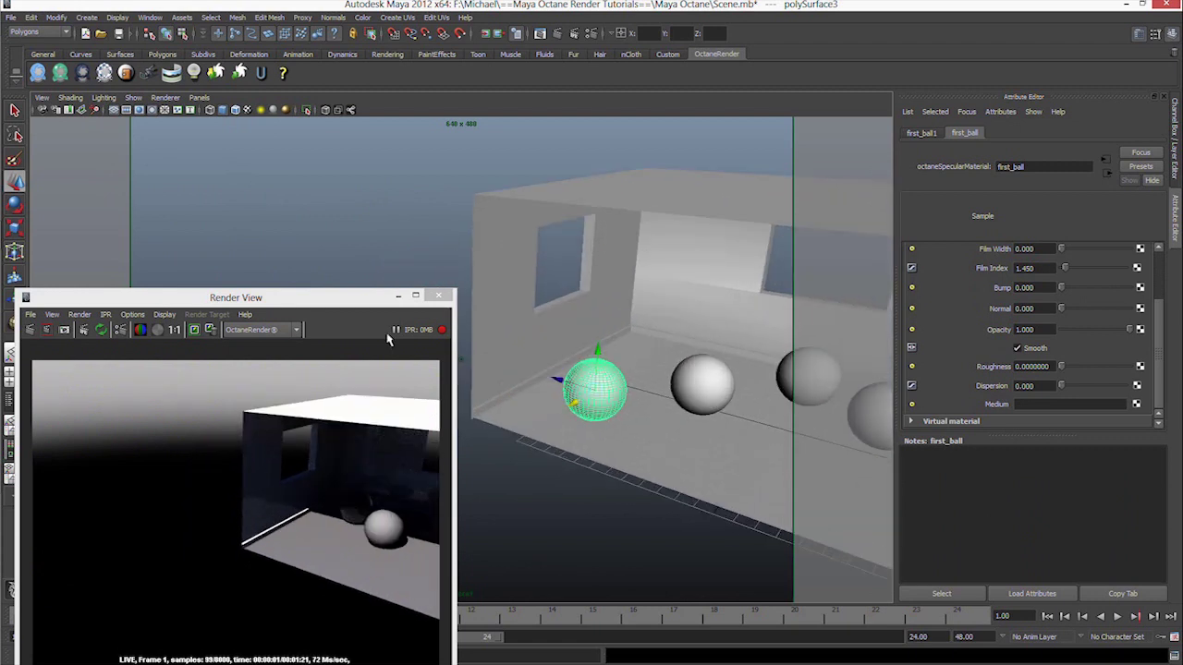
{"action": "left_click", "coordinate": [108, 336]}
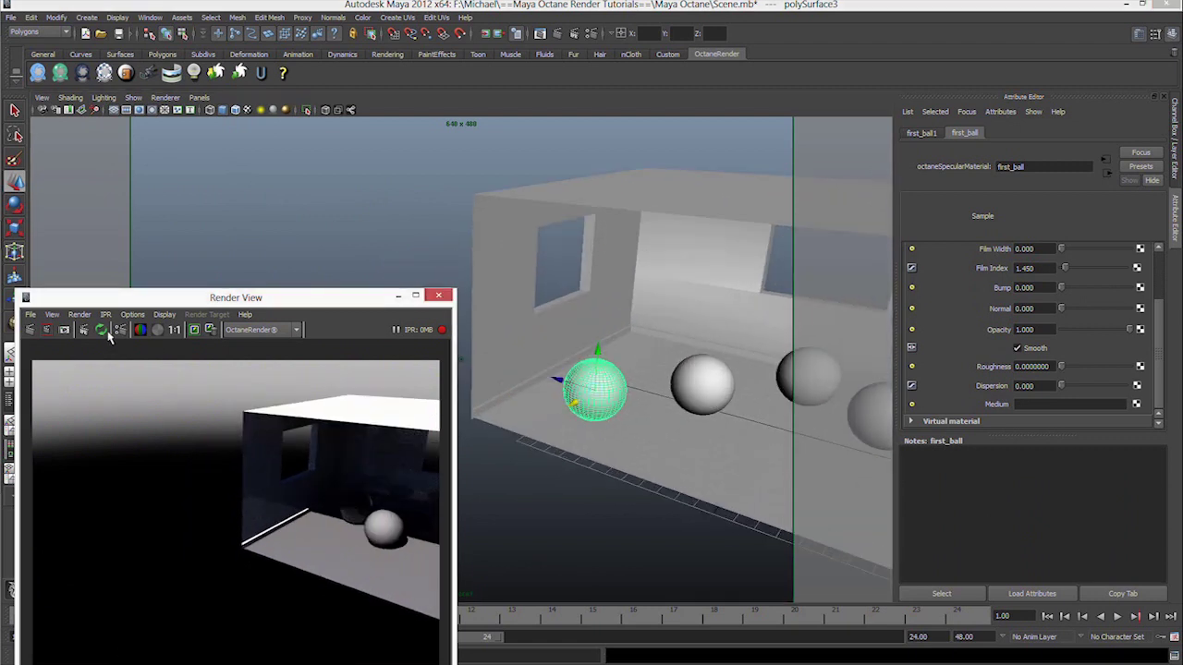
{"action": "scroll", "coordinate": [601, 388], "scroll_direction": "up", "scroll_amount": 3}
{"action": "mouse_move", "coordinate": [647, 397]}
{"action": "left_mouse_down", "text": "alt"}
{"action": "mouse_move", "coordinate": [708, 403]}
{"action": "mouse_move", "coordinate": [646, 383]}
{"action": "mouse_move", "coordinate": [665, 374]}
{"action": "left_mouse_up", "text": "alt"}
{"action": "scroll", "coordinate": [628, 379], "scroll_direction": "up", "scroll_amount": 2}
{"action": "scroll", "coordinate": [611, 372], "scroll_direction": "up", "scroll_amount": 2}
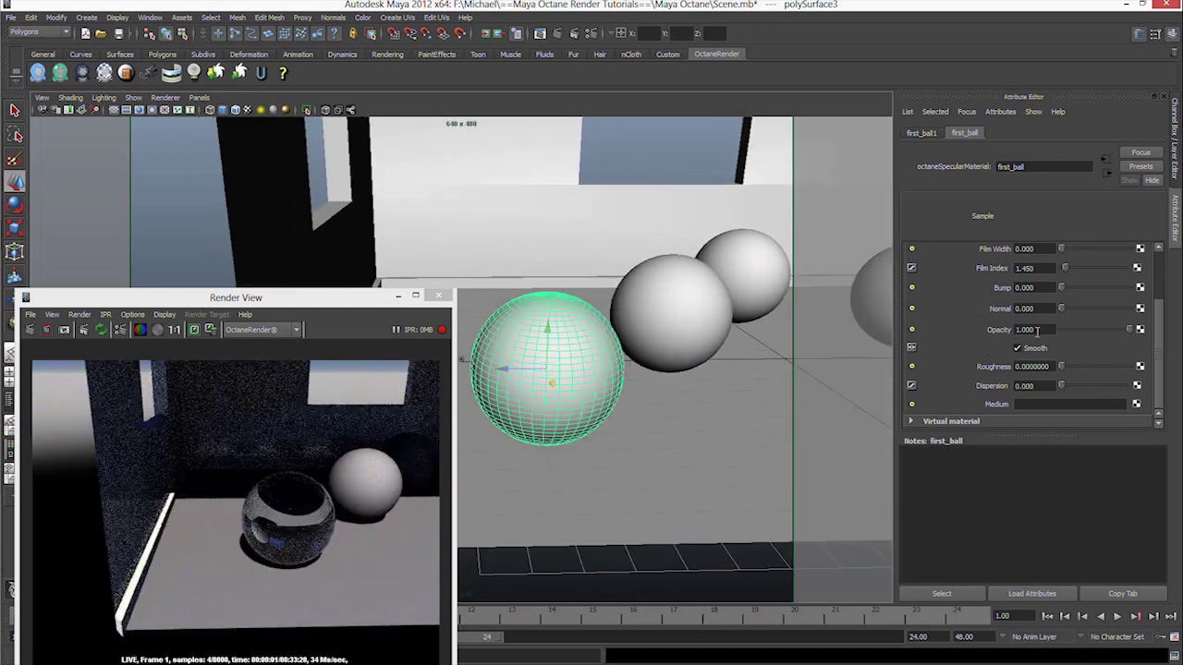
{"action": "scroll", "coordinate": [1017, 323], "scroll_direction": "up", "scroll_amount": 3}
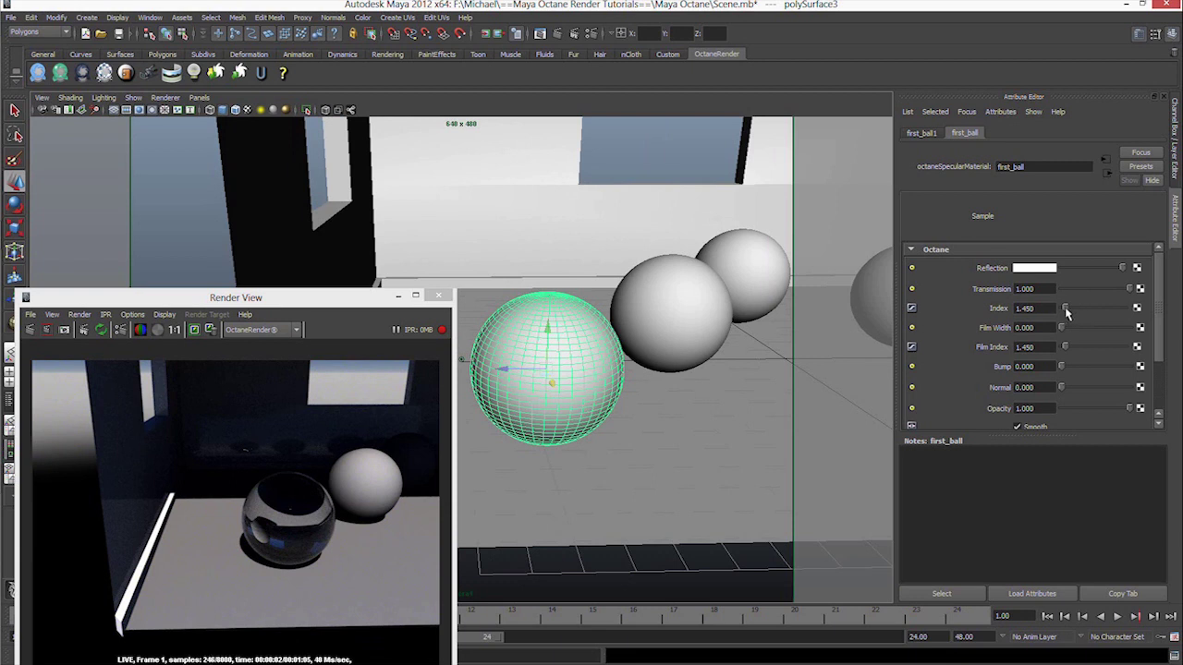
Step: Raise the glass ball's refractive index to about 2.06 and dispersion to about 0.06
{"action": "mouse_move", "coordinate": [1065, 311]}
{"action": "left_mouse_down"}
{"action": "mouse_move", "coordinate": [1050, 342]}
{"action": "mouse_move", "coordinate": [1035, 335]}
{"action": "left_mouse_up"}
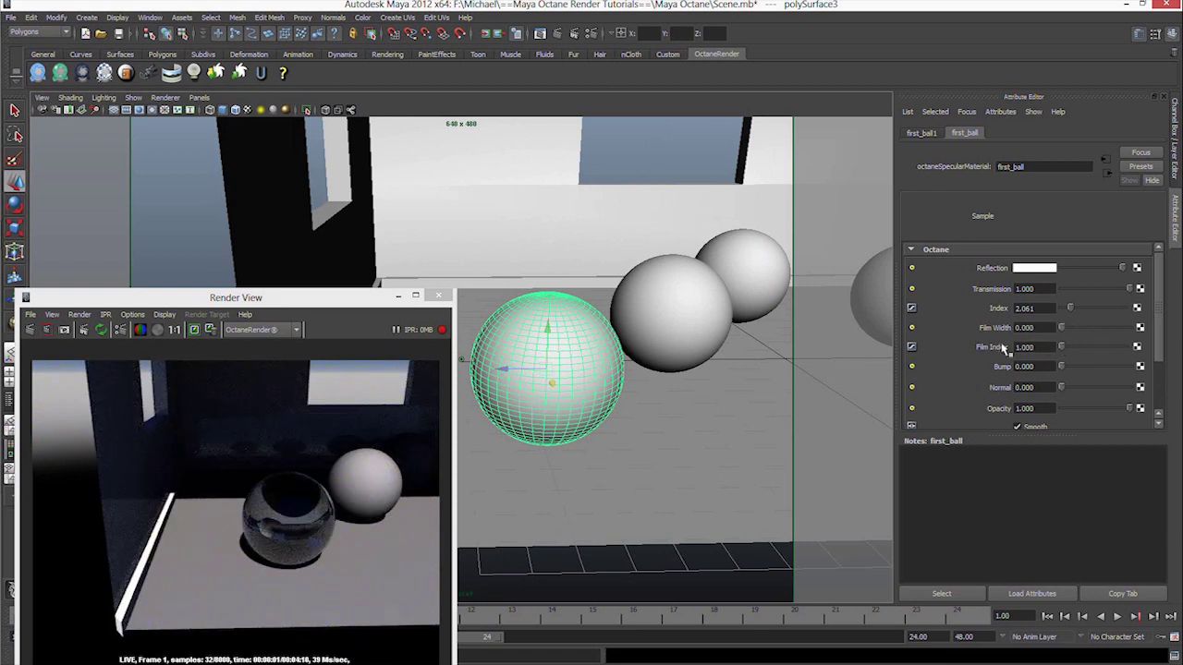
{"action": "scroll", "coordinate": [1063, 349], "scroll_direction": "down", "scroll_amount": 2}
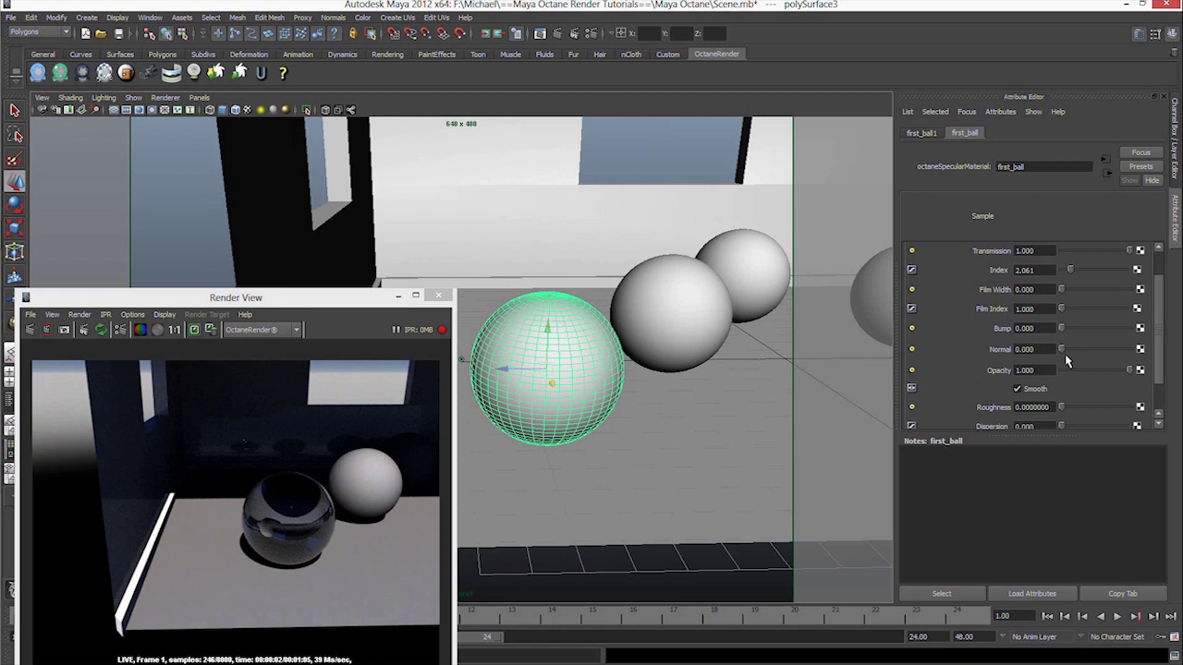
{"action": "scroll", "coordinate": [970, 363], "scroll_direction": "down", "scroll_amount": 2}
{"action": "left_click_drag", "start_coordinate": [1065, 369], "coordinate": [1113, 388]}
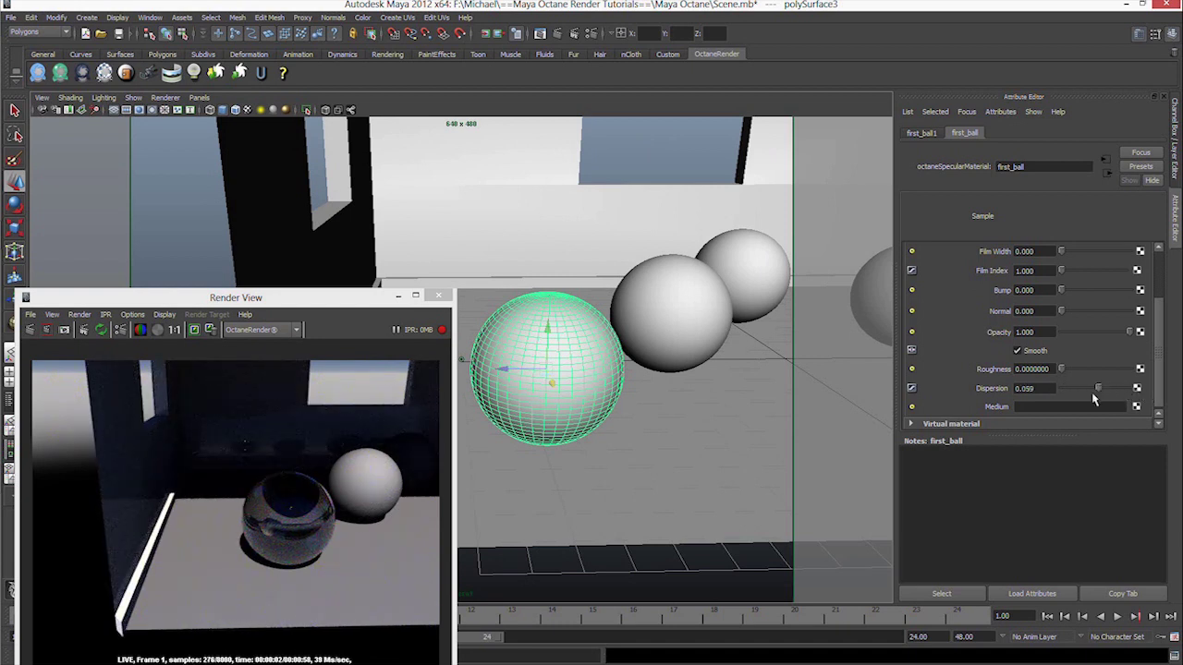
Step: Tint the glass ball red, then select the second sphere
{"action": "scroll", "coordinate": [965, 305], "scroll_direction": "up", "scroll_amount": 2}
{"action": "left_click", "coordinate": [1049, 270]}
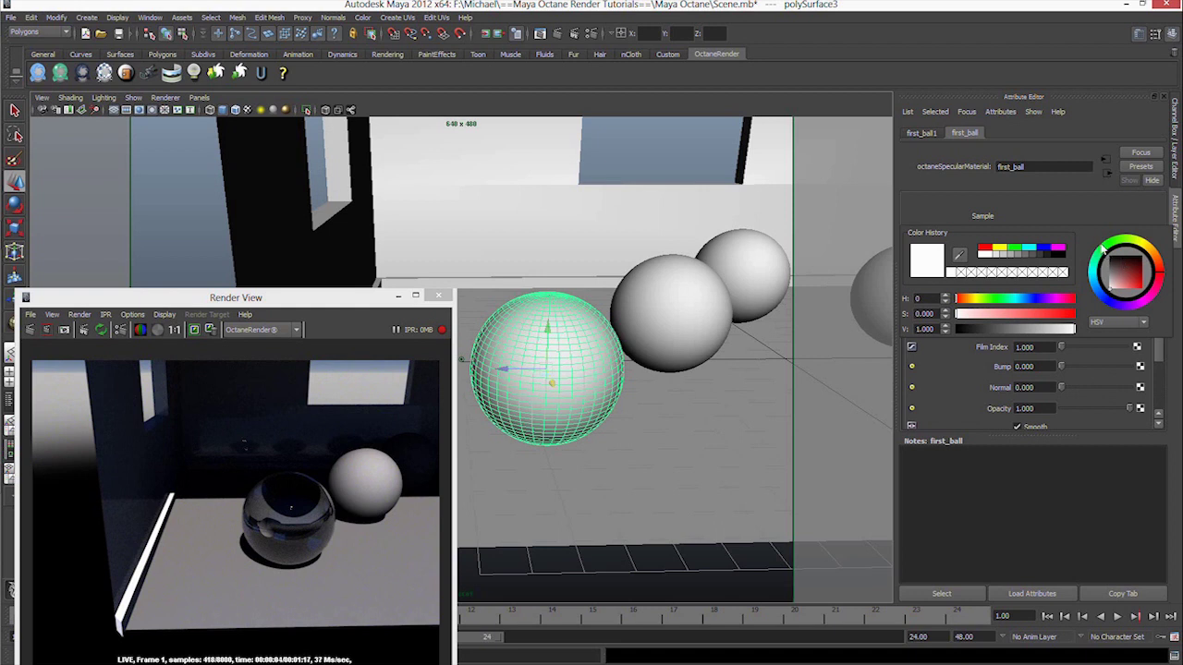
{"action": "left_click_drag", "start_coordinate": [1123, 283], "coordinate": [1078, 297]}
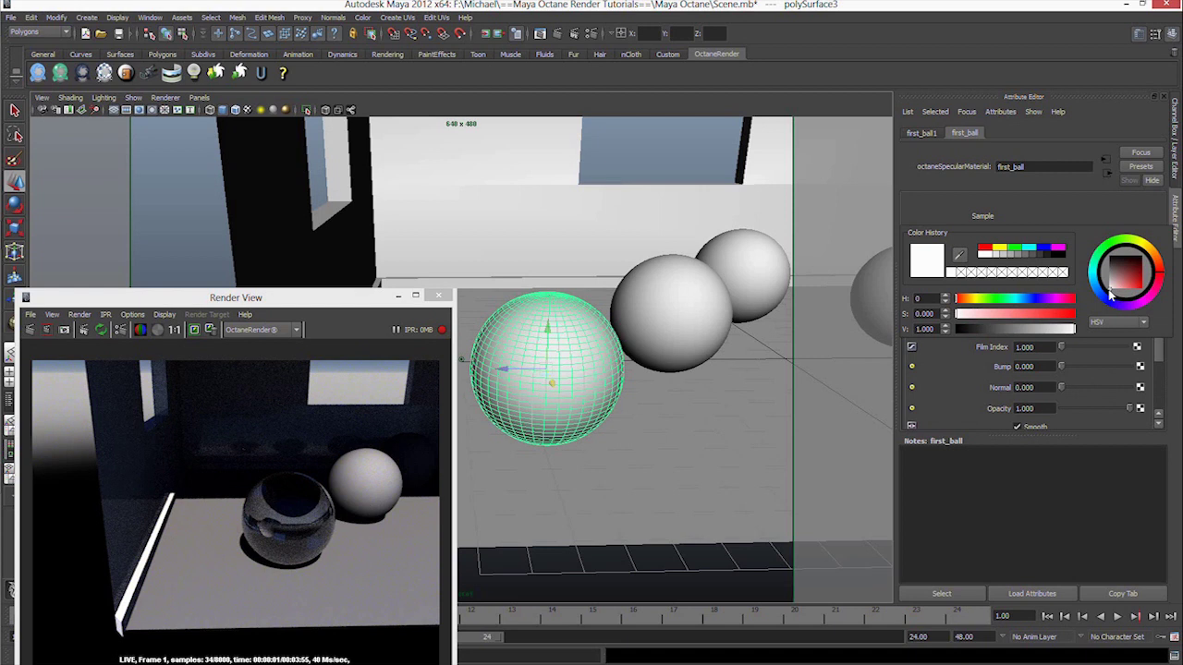
{"action": "left_click", "coordinate": [1146, 294]}
{"action": "mouse_move", "coordinate": [582, 301]}
{"action": "left_mouse_down", "text": "alt"}
{"action": "mouse_move", "coordinate": [610, 294]}
{"action": "mouse_move", "coordinate": [584, 299]}
{"action": "left_mouse_up", "text": "alt"}
{"action": "left_click", "coordinate": [583, 300]}
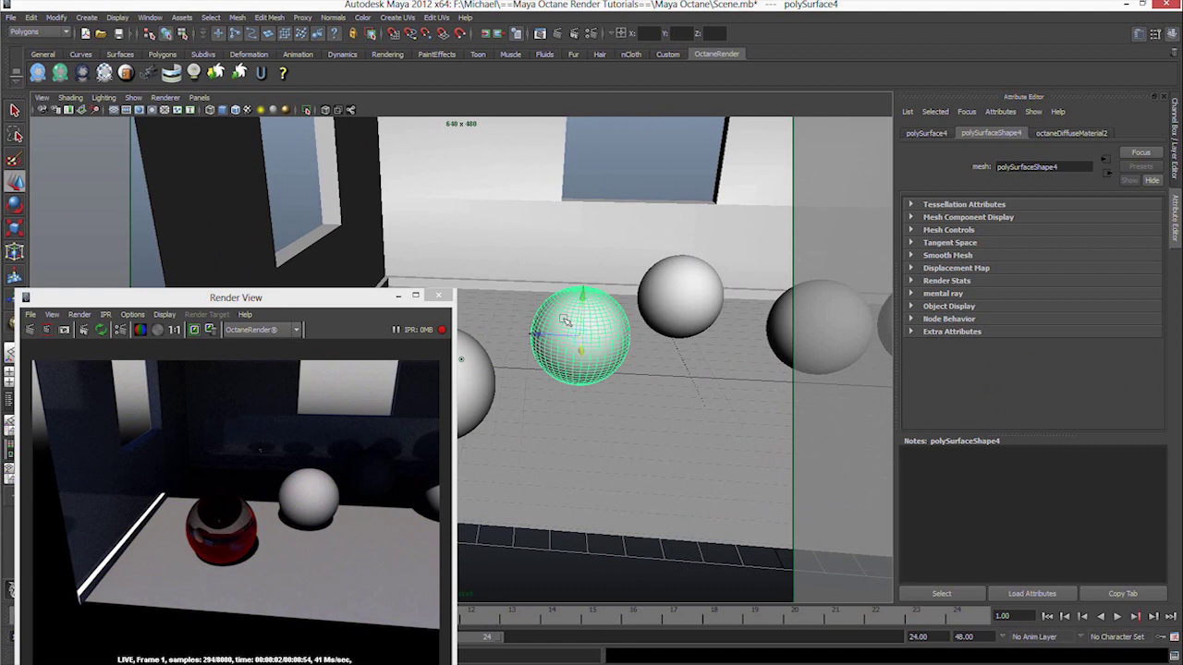
Step: Assign the sphere an Octane Diffuse Material with a bright green diffuse colour
{"action": "right_click_drag", "start_coordinate": [565, 319], "coordinate": [568, 508]}
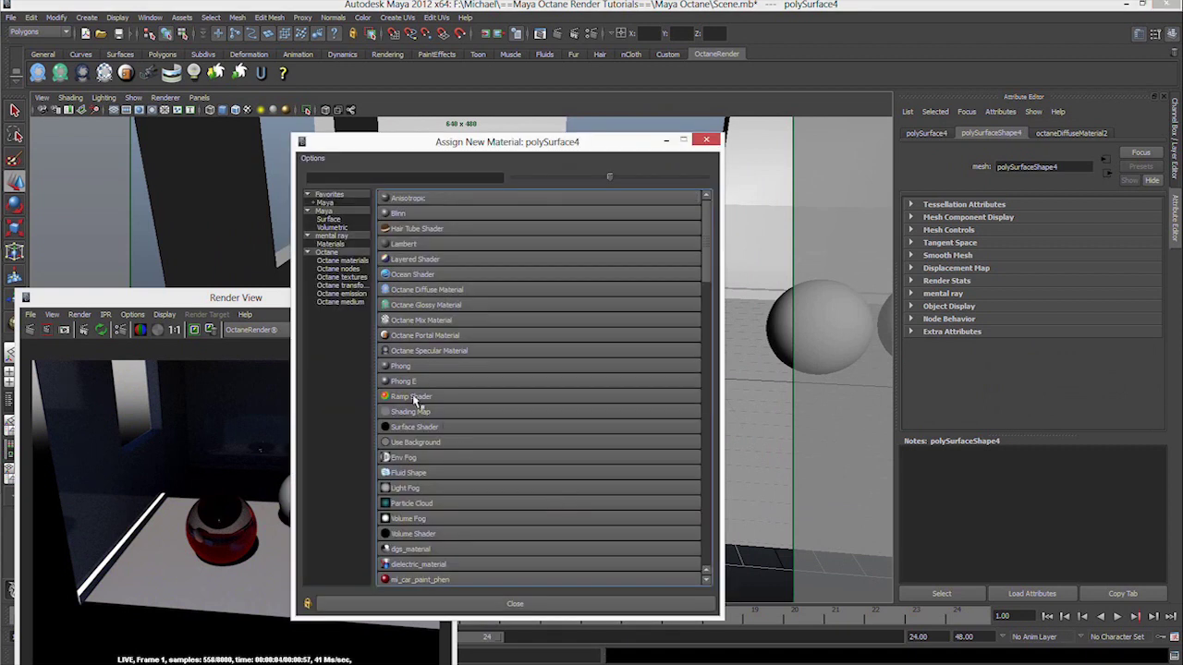
{"action": "left_click", "coordinate": [341, 261]}
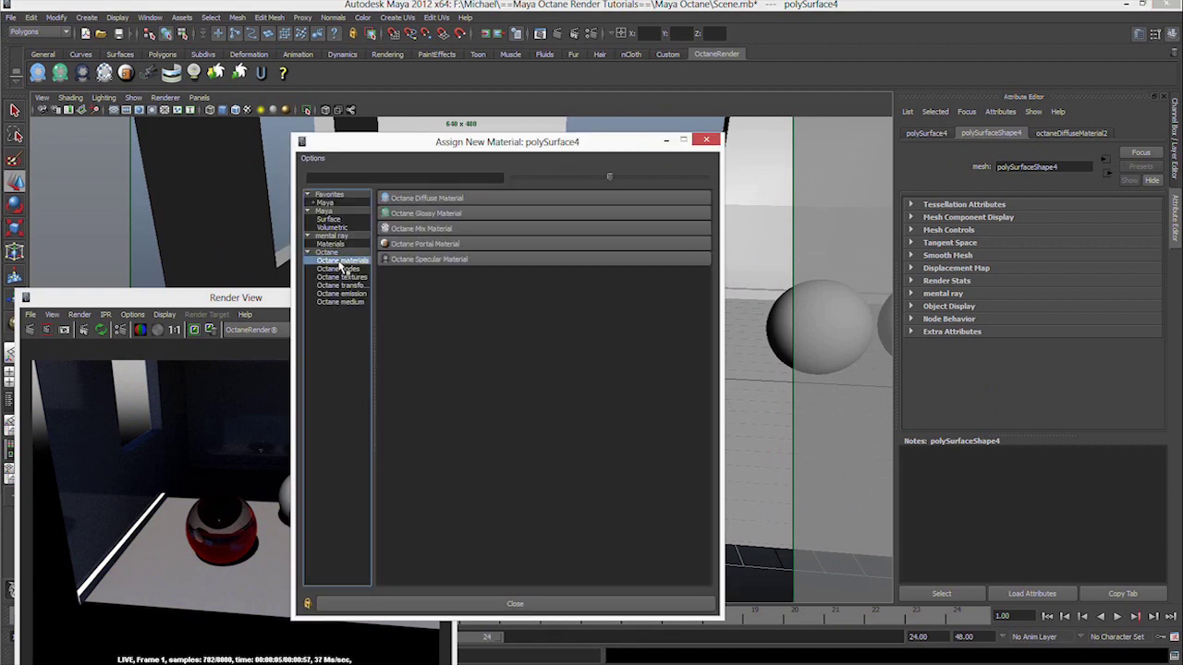
{"action": "left_click", "coordinate": [428, 205]}
{"action": "left_click", "coordinate": [1056, 285]}
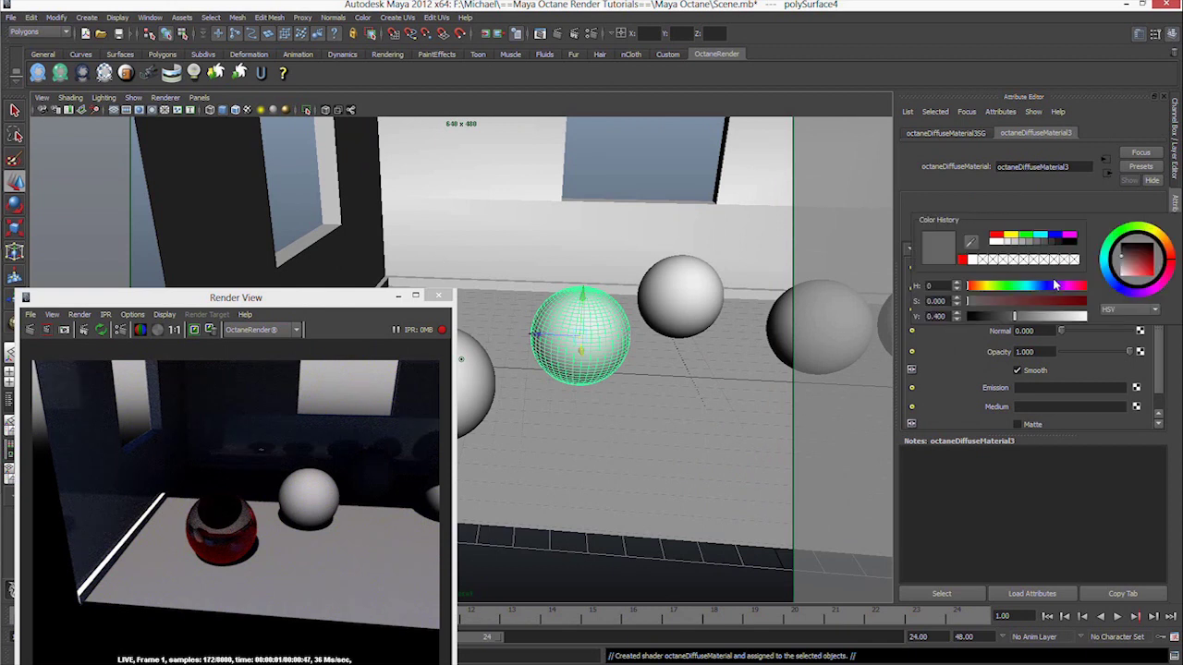
{"action": "left_click", "coordinate": [1109, 285]}
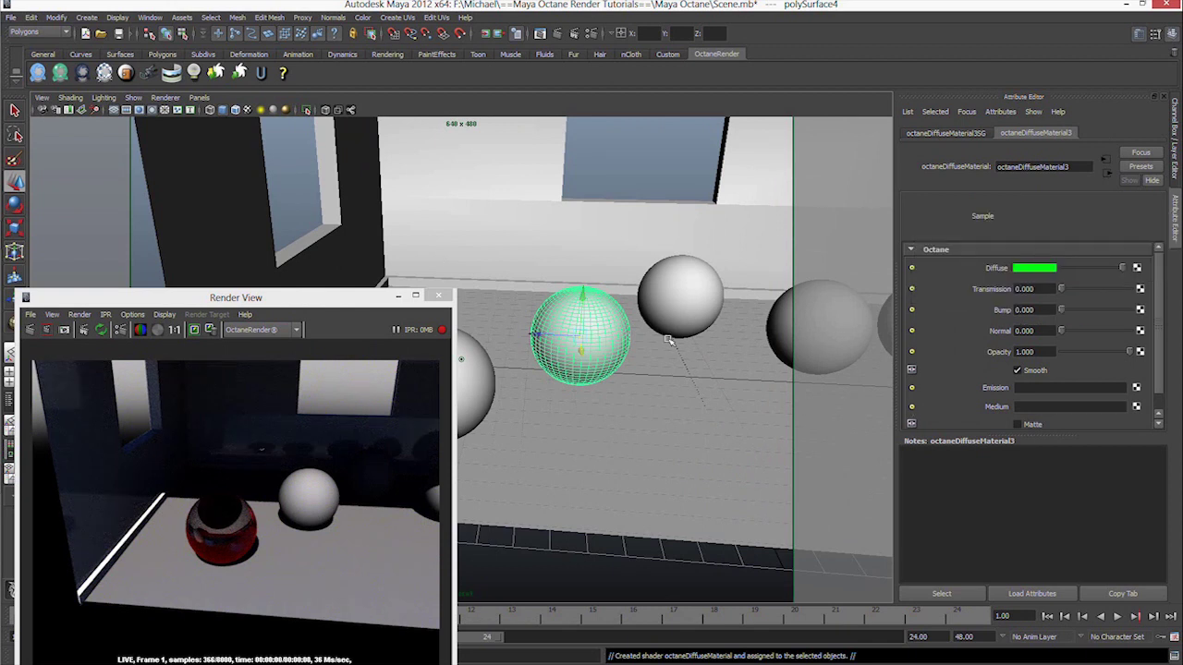
{"action": "left_click_drag", "start_coordinate": [668, 341], "coordinate": [647, 361], "text": "alt"}
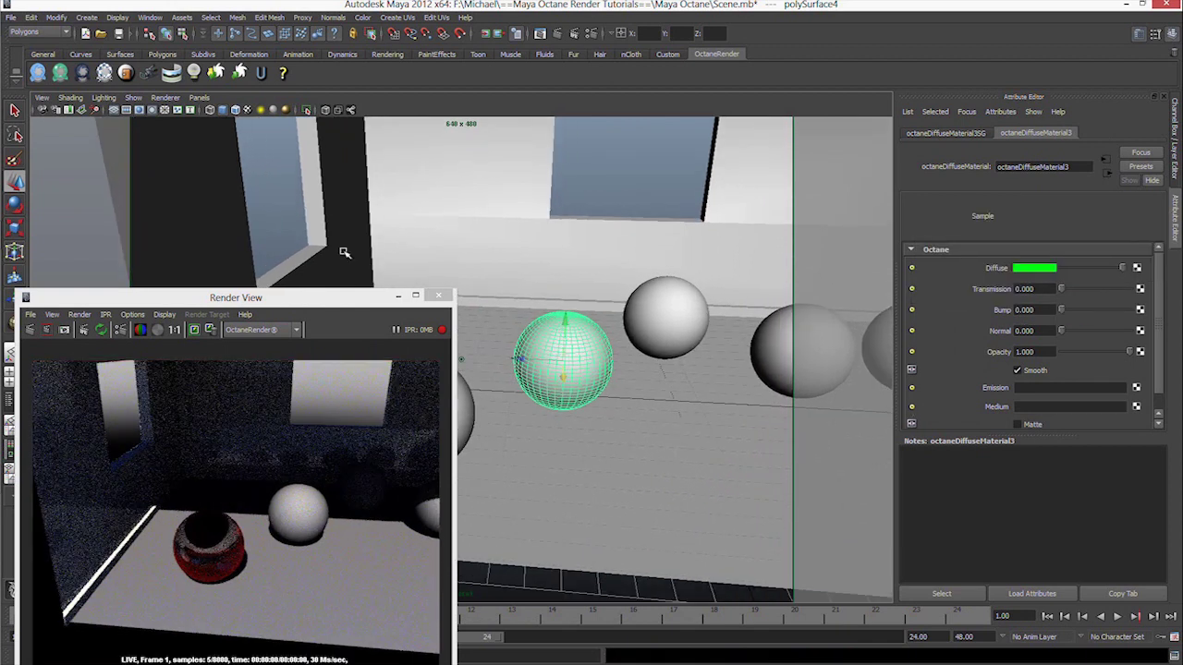
{"action": "left_click", "coordinate": [102, 331]}
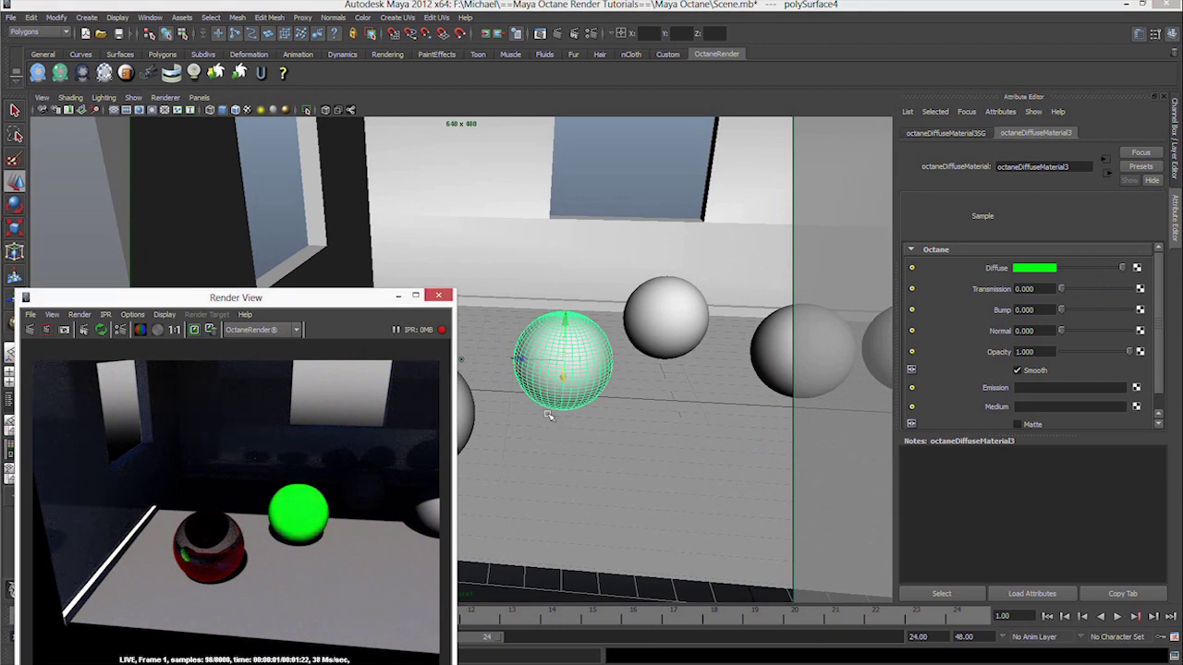
Step: Set the green sphere's opacity to about 0.18, toggle Matte, then select the next sphere
{"action": "left_click_drag", "start_coordinate": [548, 416], "coordinate": [600, 435], "text": "alt"}
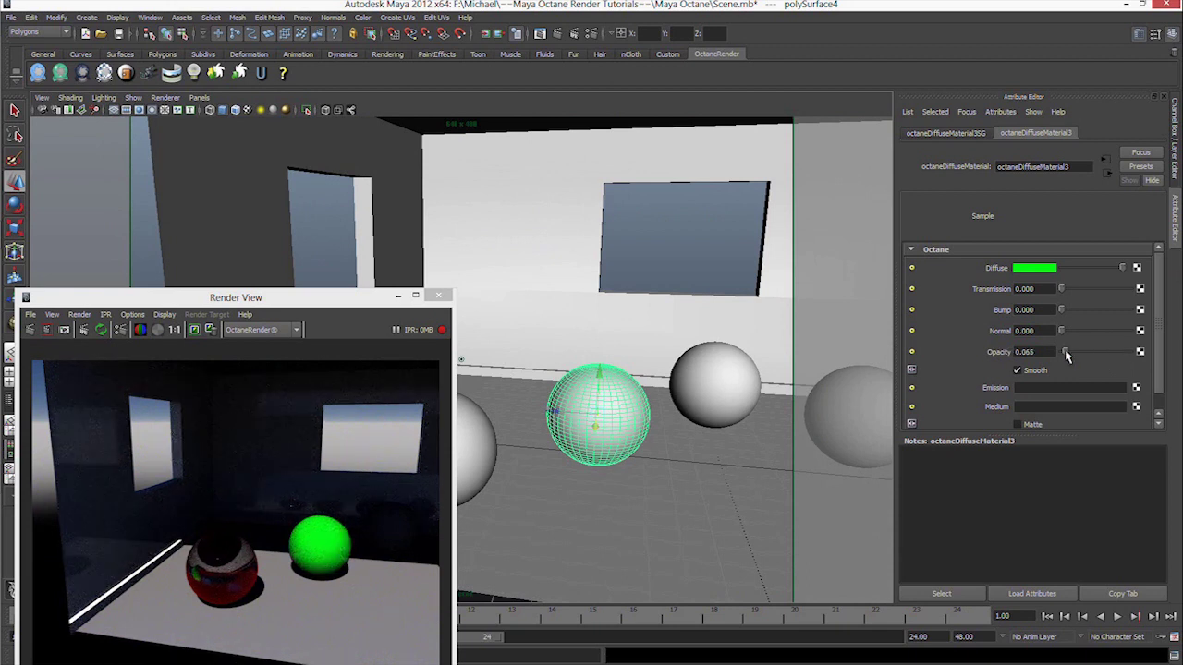
{"action": "left_click_drag", "start_coordinate": [1065, 357], "coordinate": [1073, 357]}
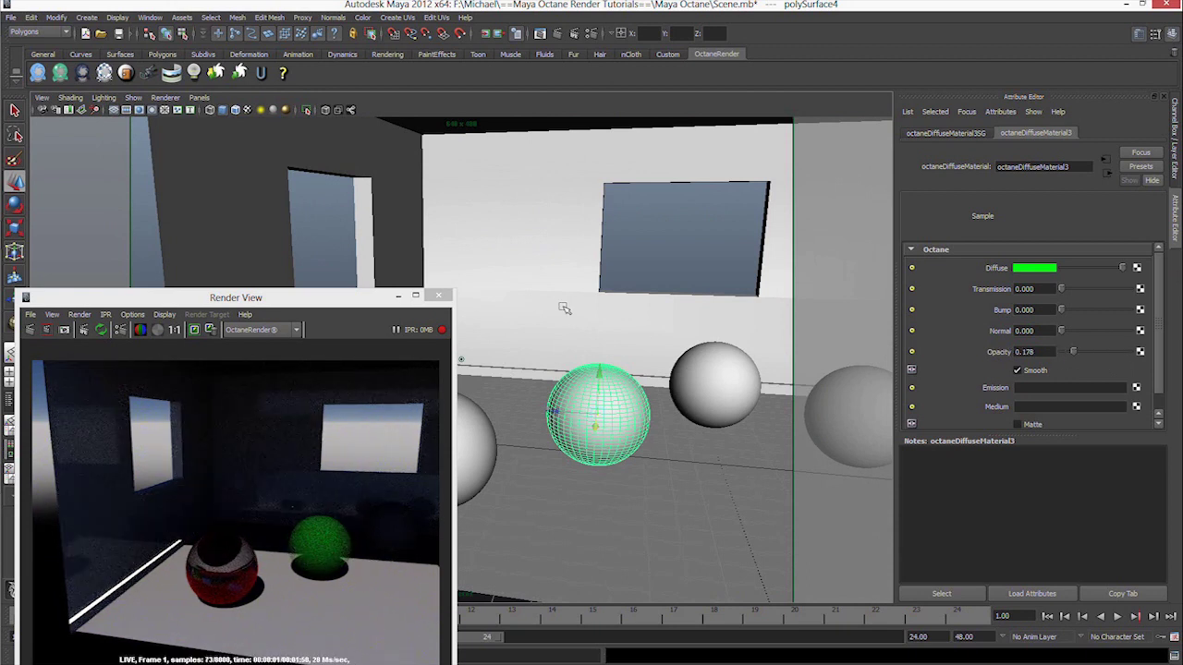
{"action": "left_click_drag", "start_coordinate": [563, 308], "coordinate": [591, 306], "text": "alt"}
{"action": "scroll", "coordinate": [966, 364], "scroll_direction": "down", "scroll_amount": 1}
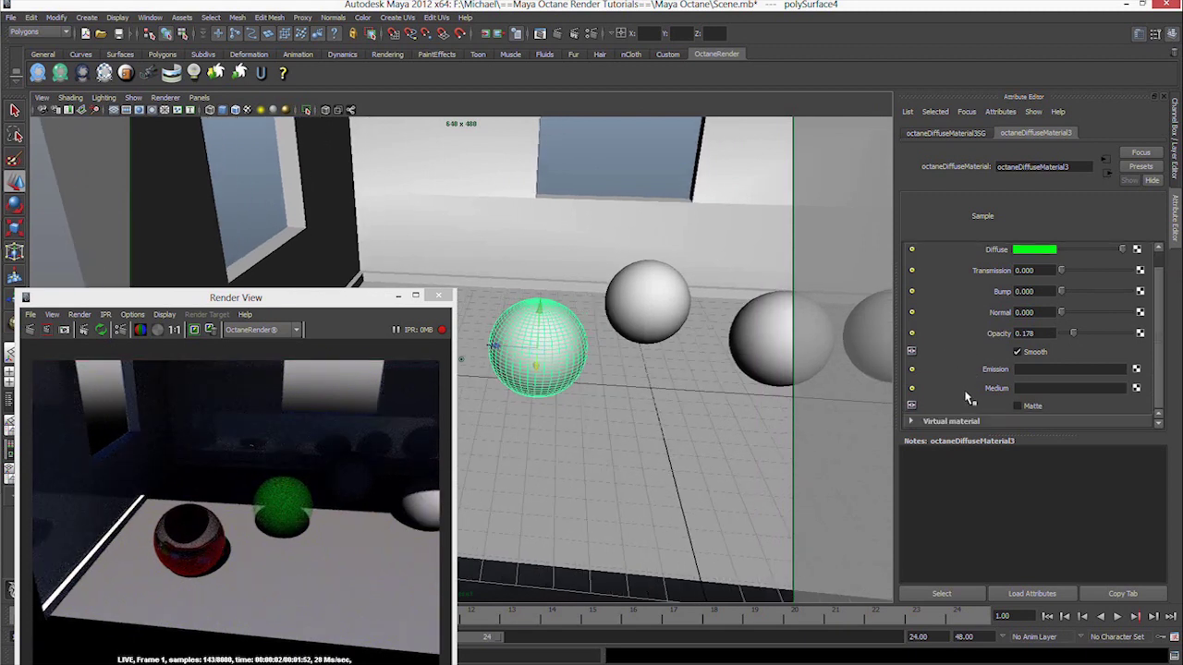
{"action": "left_click", "coordinate": [1017, 406]}
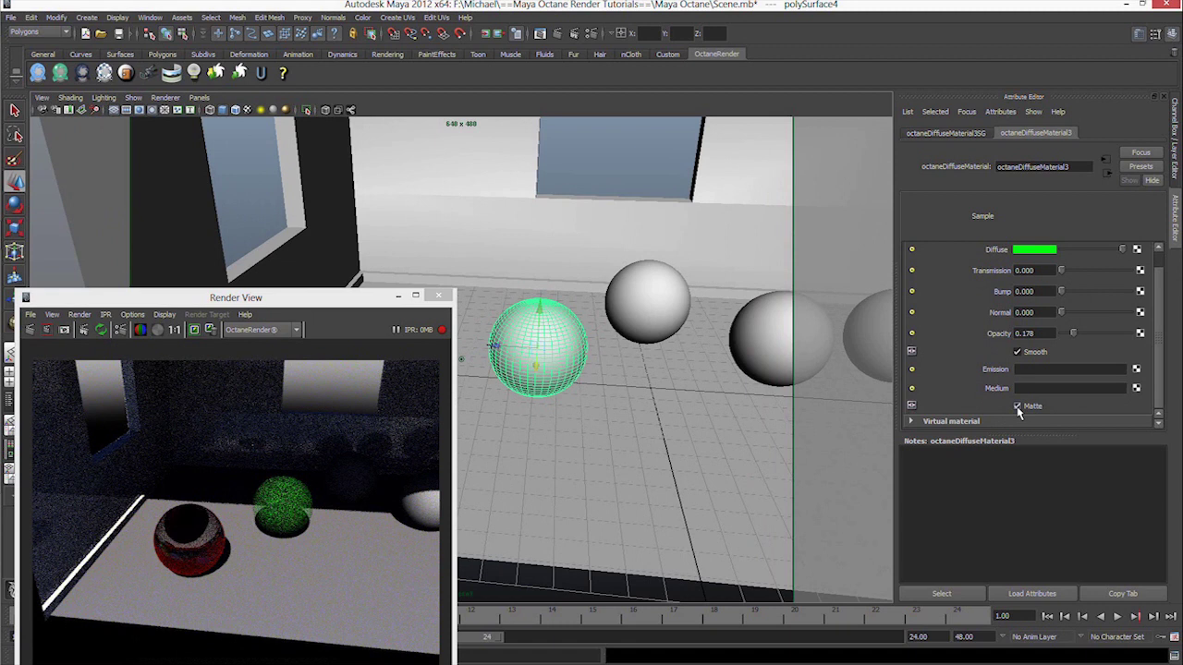
{"action": "left_click", "coordinate": [1017, 407]}
{"action": "mouse_move", "coordinate": [628, 324]}
{"action": "left_mouse_down", "text": "alt"}
{"action": "mouse_move", "coordinate": [603, 317]}
{"action": "mouse_move", "coordinate": [632, 423]}
{"action": "left_mouse_up", "text": "alt"}
{"action": "left_click", "coordinate": [602, 318]}
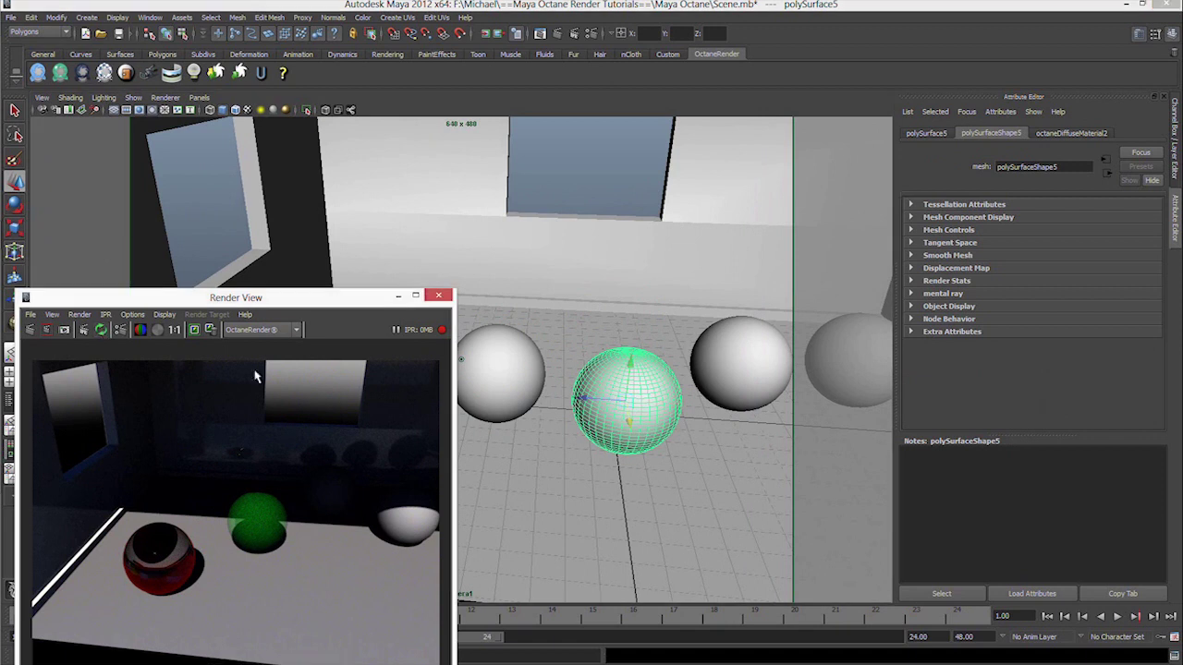
Step: Assign a new Octane Glossy Material to the white sphere
{"action": "left_click_drag", "start_coordinate": [617, 343], "coordinate": [607, 354], "text": "alt"}
{"action": "right_click_drag", "start_coordinate": [607, 354], "coordinate": [607, 527]}
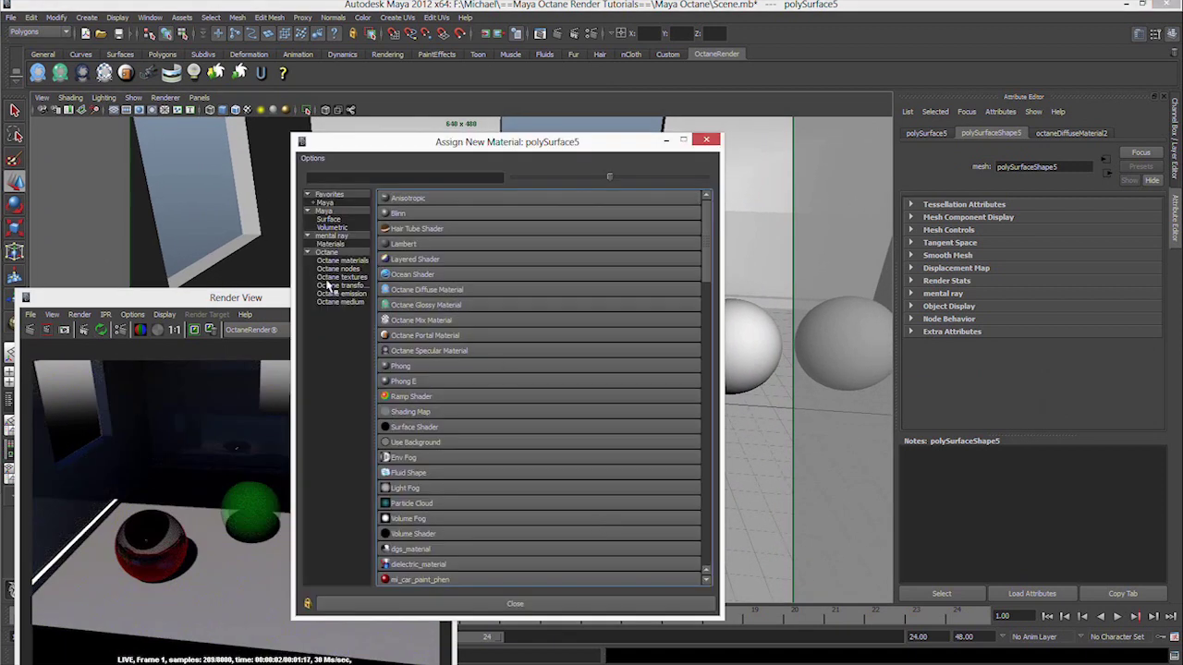
{"action": "left_click", "coordinate": [344, 262]}
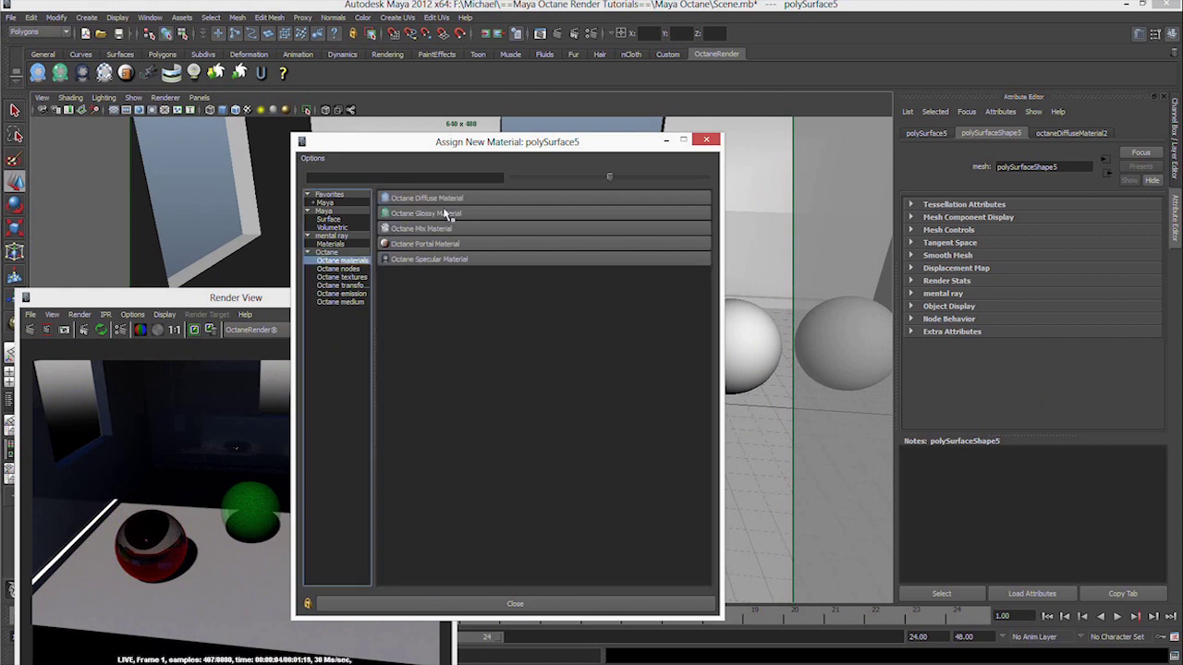
{"action": "left_click", "coordinate": [444, 213]}
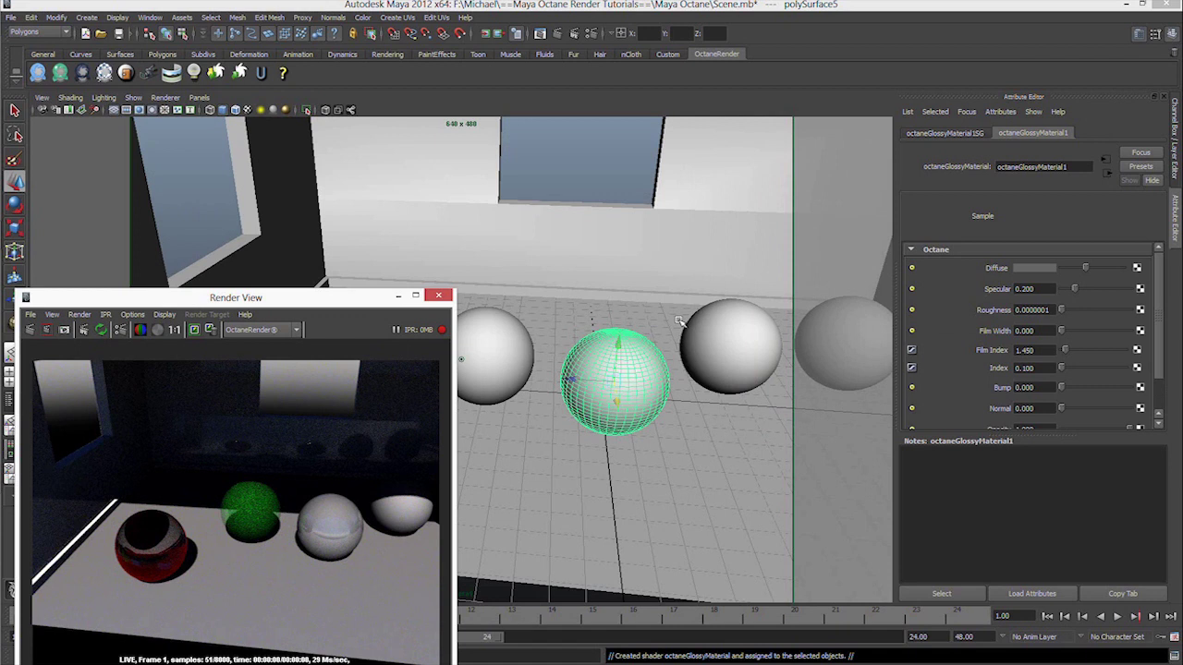
{"action": "left_click_drag", "start_coordinate": [674, 333], "coordinate": [651, 330], "text": "alt"}
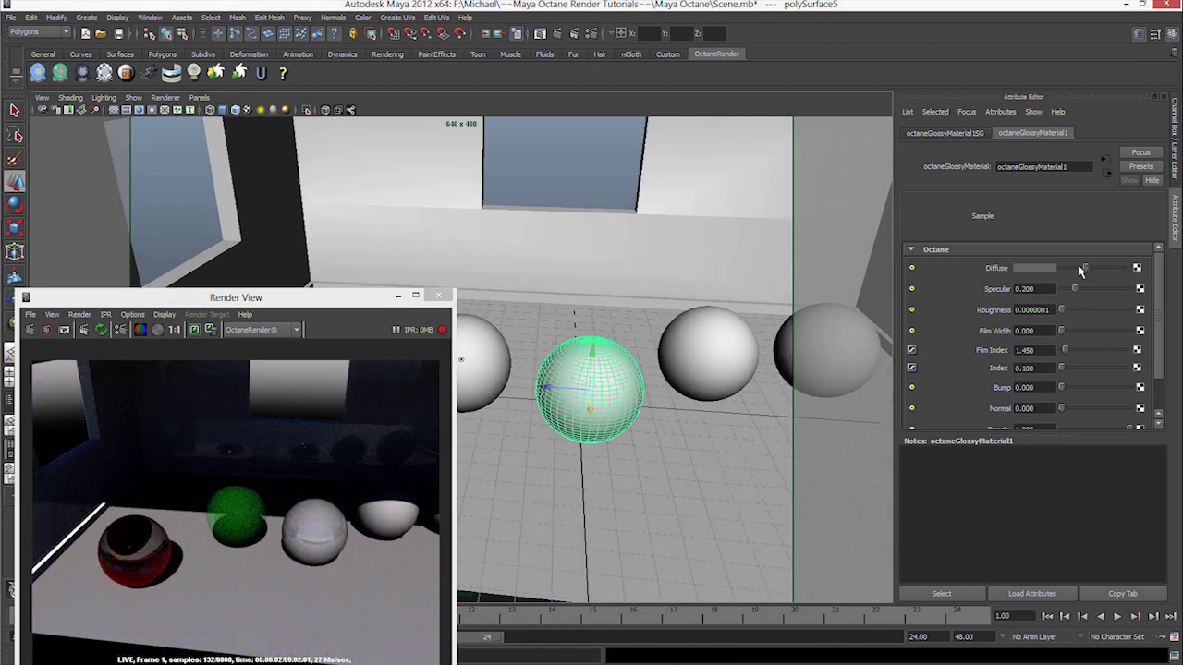
Step: Set the glossy material to yellow diffuse, roughness 0, specular 0.720 and index 5.207
{"action": "left_click_drag", "start_coordinate": [1085, 267], "coordinate": [1105, 268]}
{"action": "left_click", "coordinate": [1042, 268]}
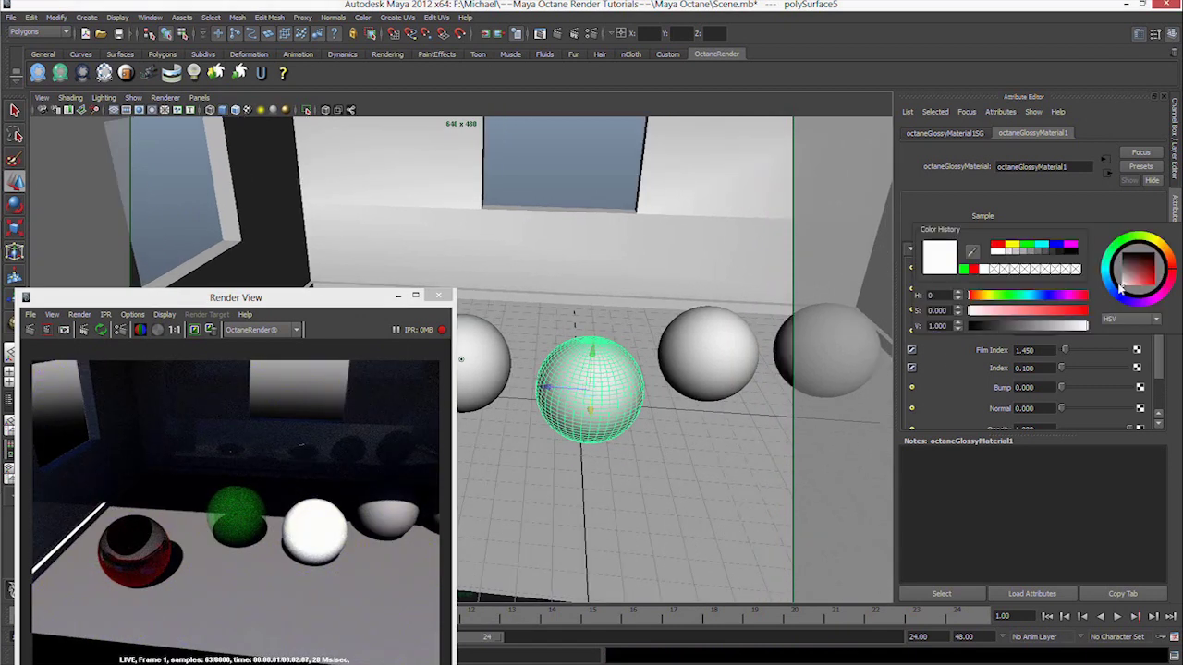
{"action": "left_click", "coordinate": [1150, 245]}
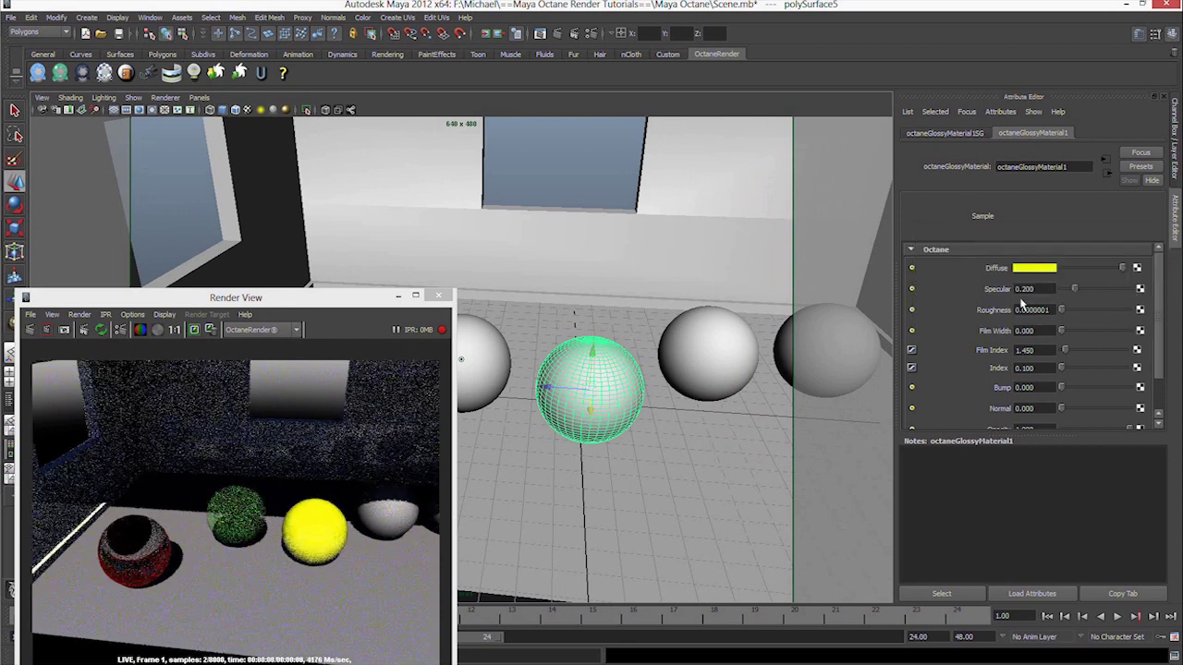
{"action": "mouse_move", "coordinate": [1106, 314]}
{"action": "left_mouse_down"}
{"action": "mouse_move", "coordinate": [1062, 312]}
{"action": "mouse_move", "coordinate": [1078, 293]}
{"action": "mouse_move", "coordinate": [1110, 289]}
{"action": "left_mouse_up"}
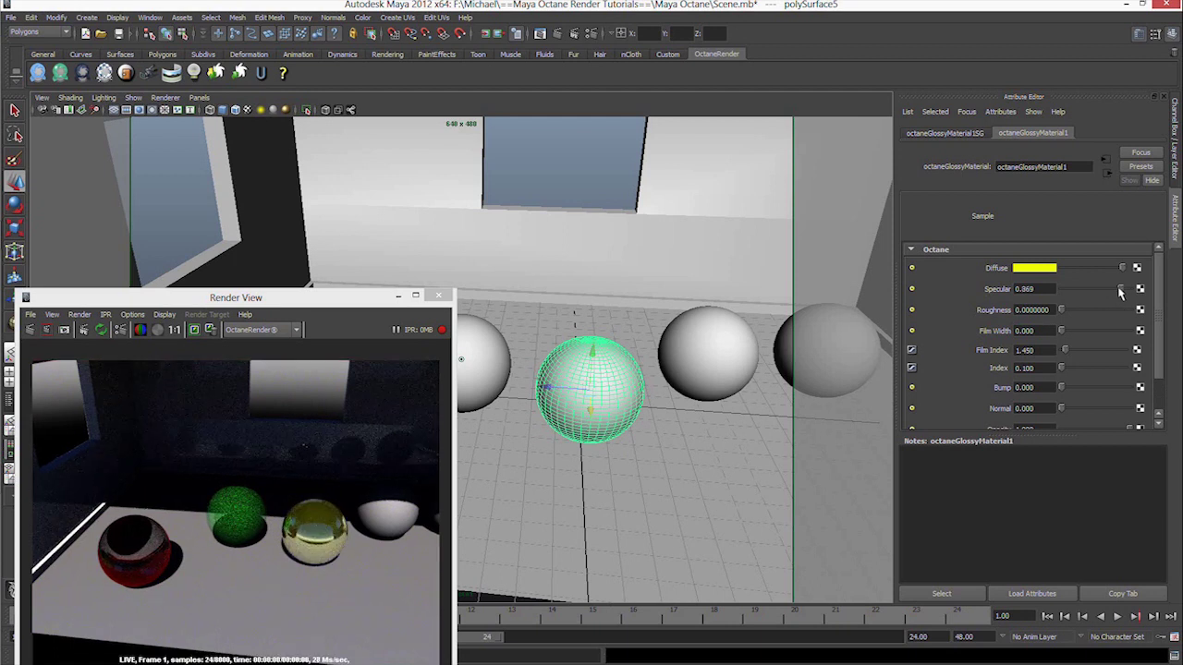
{"action": "left_click_drag", "start_coordinate": [1116, 291], "coordinate": [1109, 290]}
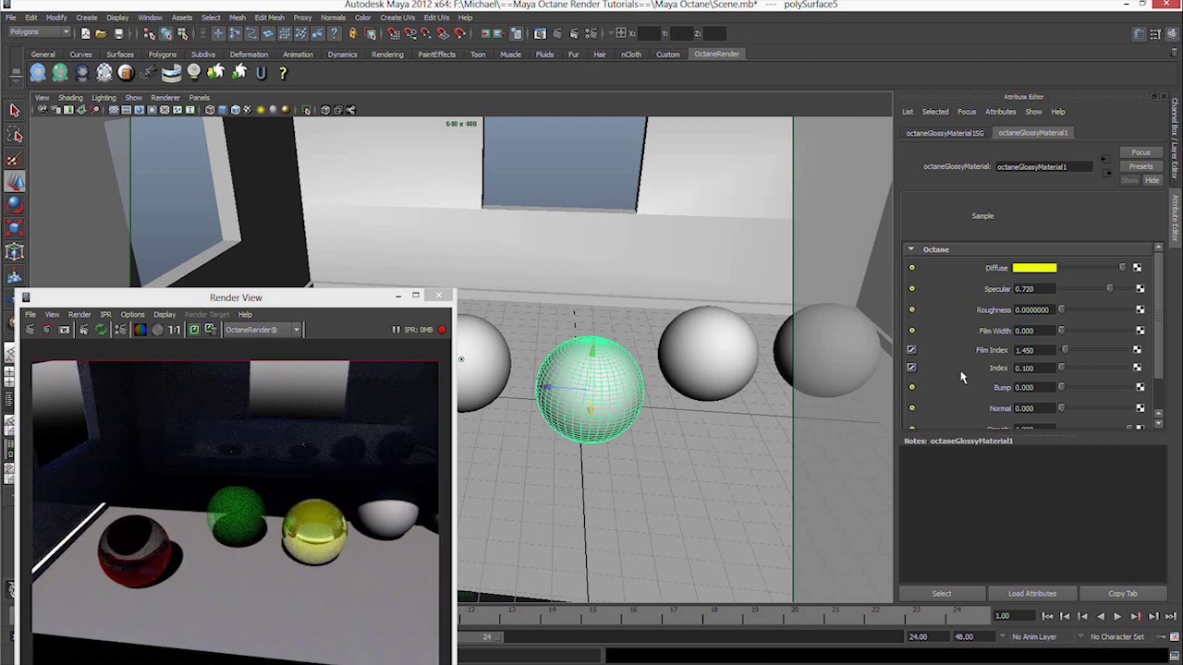
{"action": "scroll", "coordinate": [961, 377], "scroll_direction": "down", "scroll_amount": 2}
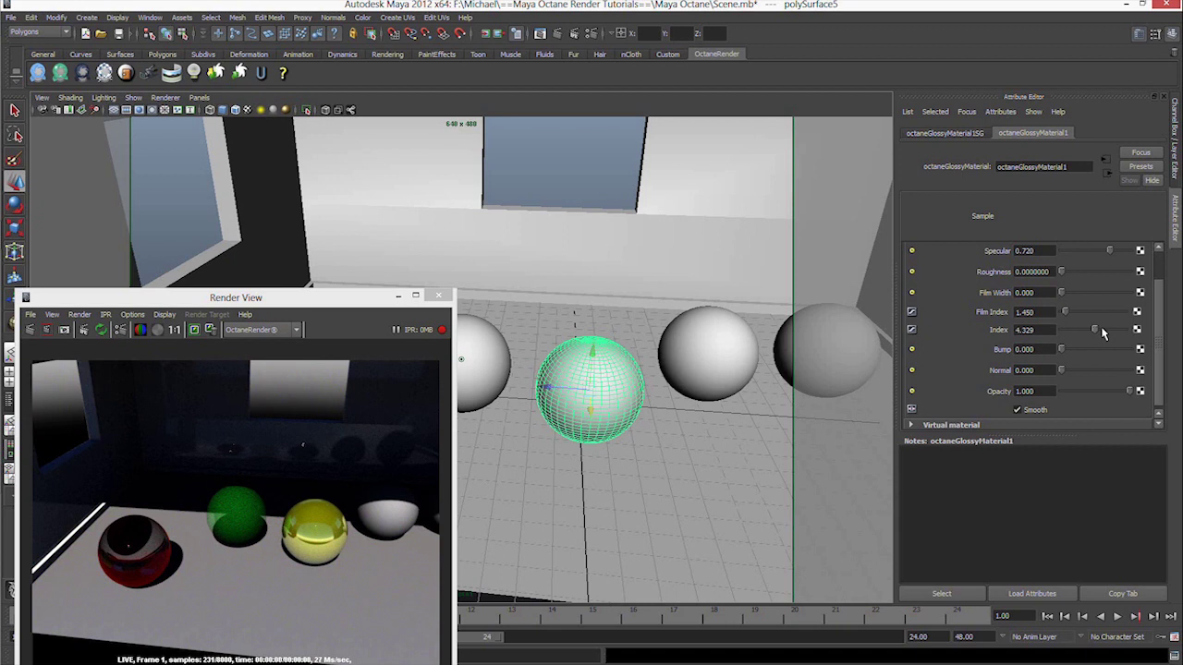
{"action": "left_click_drag", "start_coordinate": [1102, 332], "coordinate": [1106, 329]}
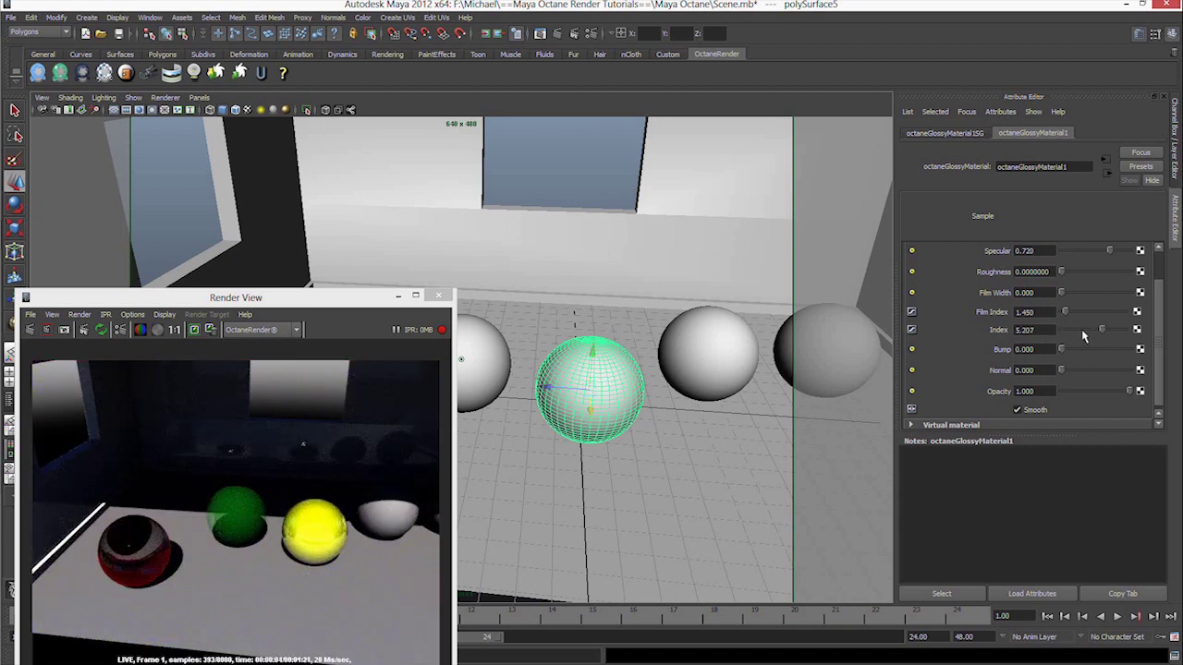
{"action": "scroll", "coordinate": [1081, 329], "scroll_direction": "down", "scroll_amount": 1}
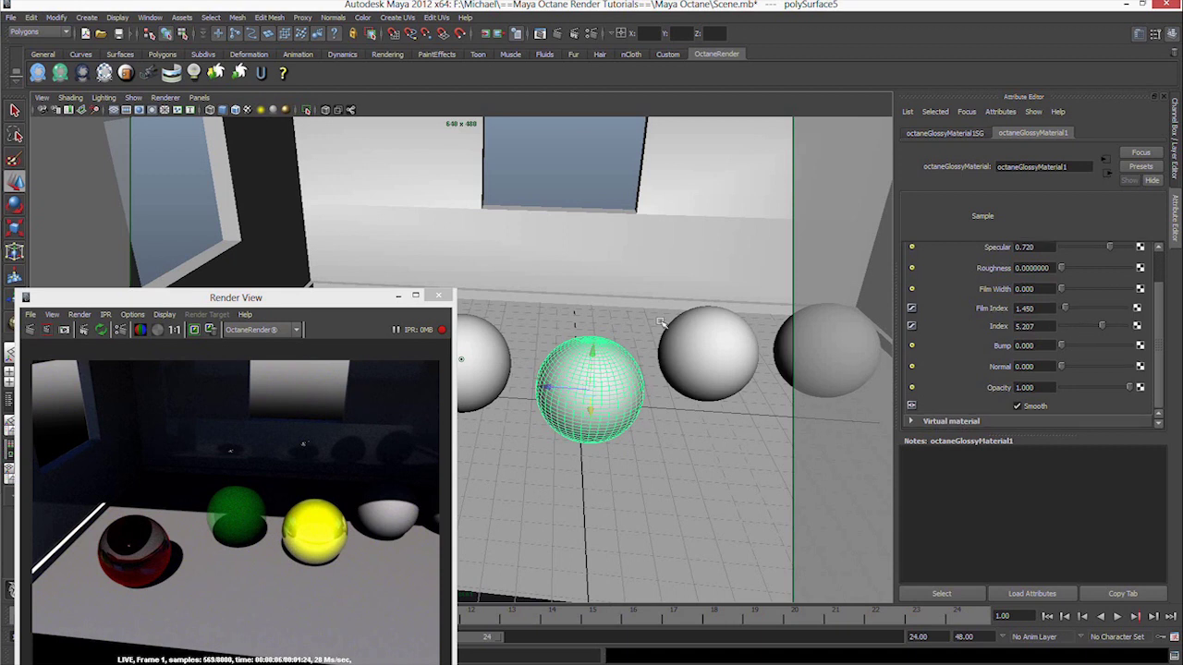
Step: Assign an Octane Mix Material (amount 0.500) to the fourth sphere and open Material 1's node choices
{"action": "left_click_drag", "start_coordinate": [661, 321], "coordinate": [684, 332], "text": "alt"}
{"action": "left_click", "coordinate": [679, 360]}
{"action": "right_click_drag", "start_coordinate": [658, 352], "coordinate": [615, 560]}
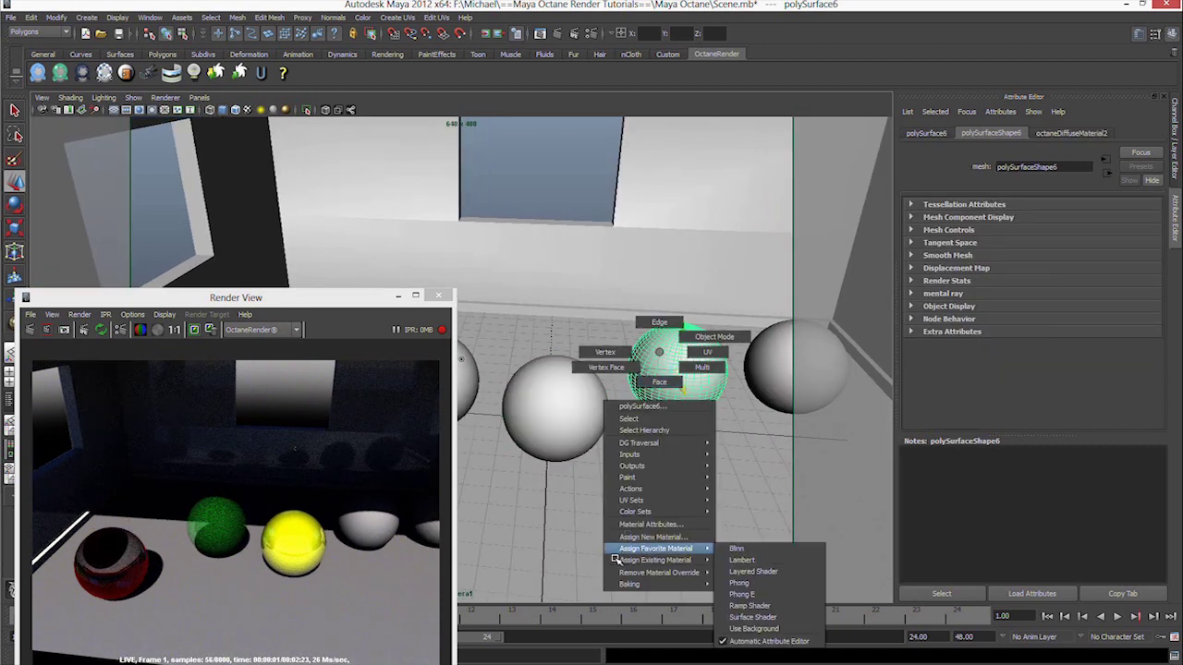
{"action": "left_click", "coordinate": [647, 537]}
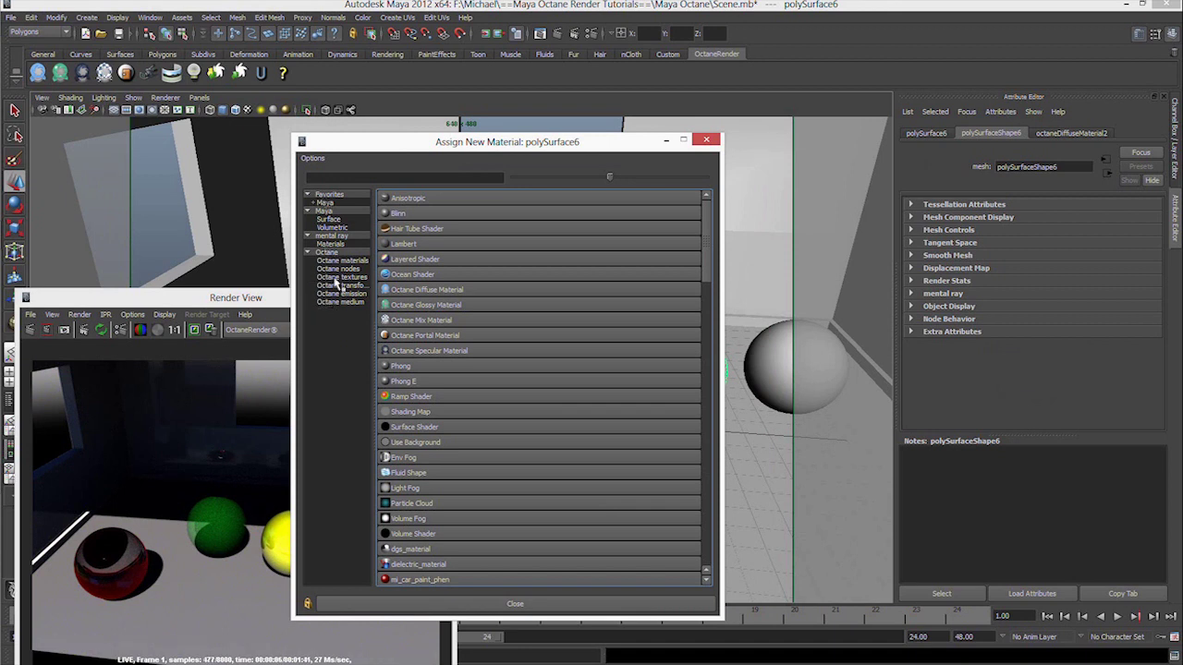
{"action": "left_click", "coordinate": [338, 260]}
{"action": "left_click", "coordinate": [421, 228]}
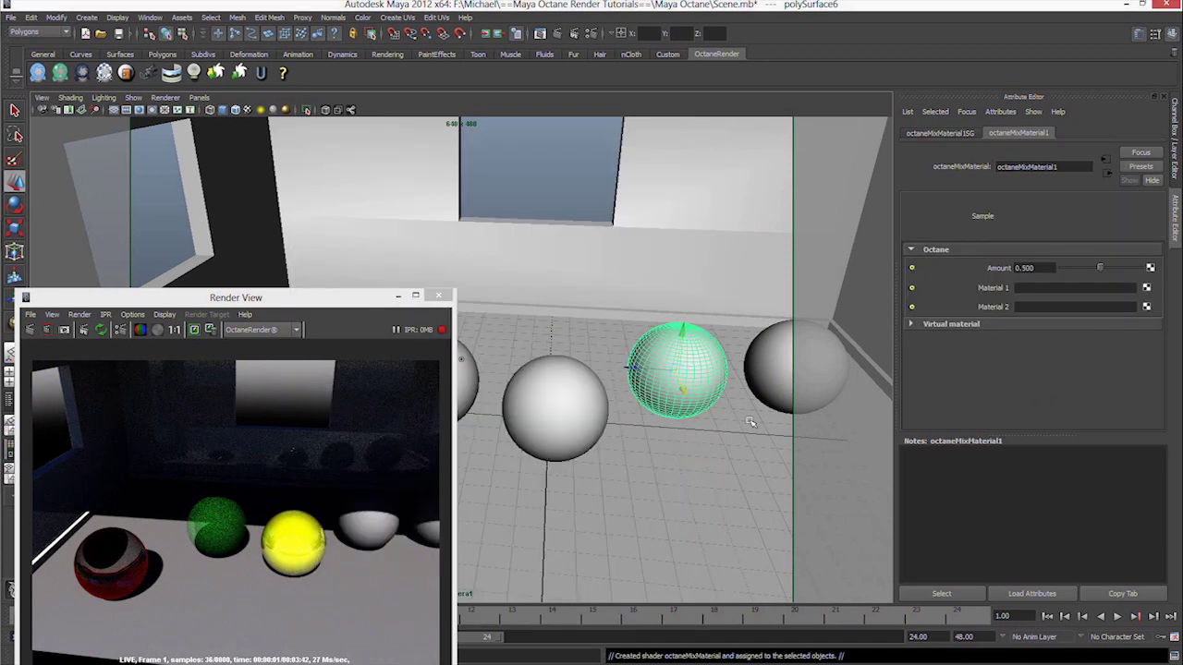
{"action": "mouse_move", "coordinate": [636, 367]}
{"action": "left_mouse_down"}
{"action": "mouse_move", "coordinate": [650, 419]}
{"action": "mouse_move", "coordinate": [628, 419]}
{"action": "left_mouse_up"}
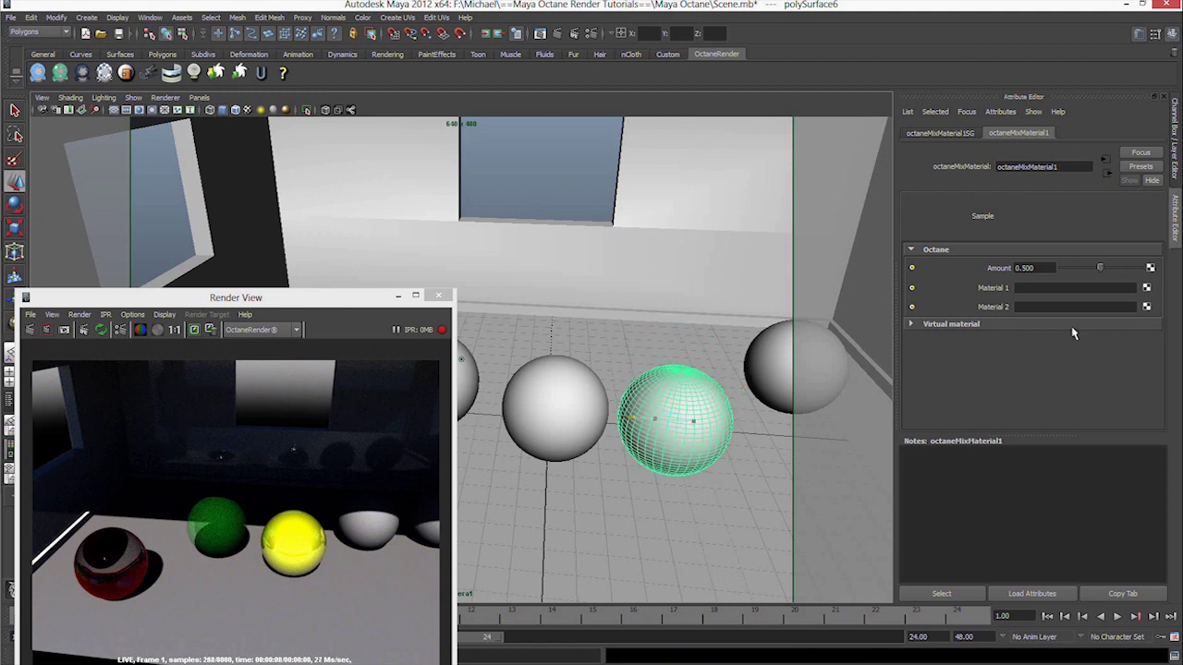
{"action": "left_click", "coordinate": [1147, 289]}
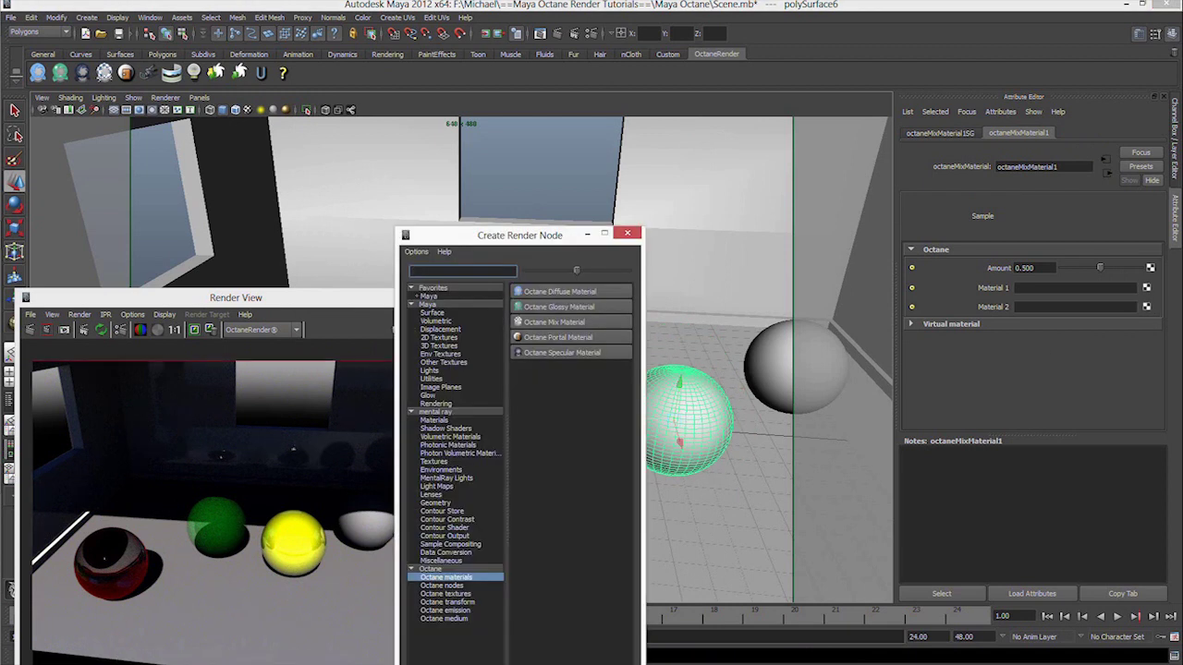
Step: Plug a new Octane Glossy Material into mix input 1 and a Specular Material into input 2
{"action": "left_click", "coordinate": [559, 306]}
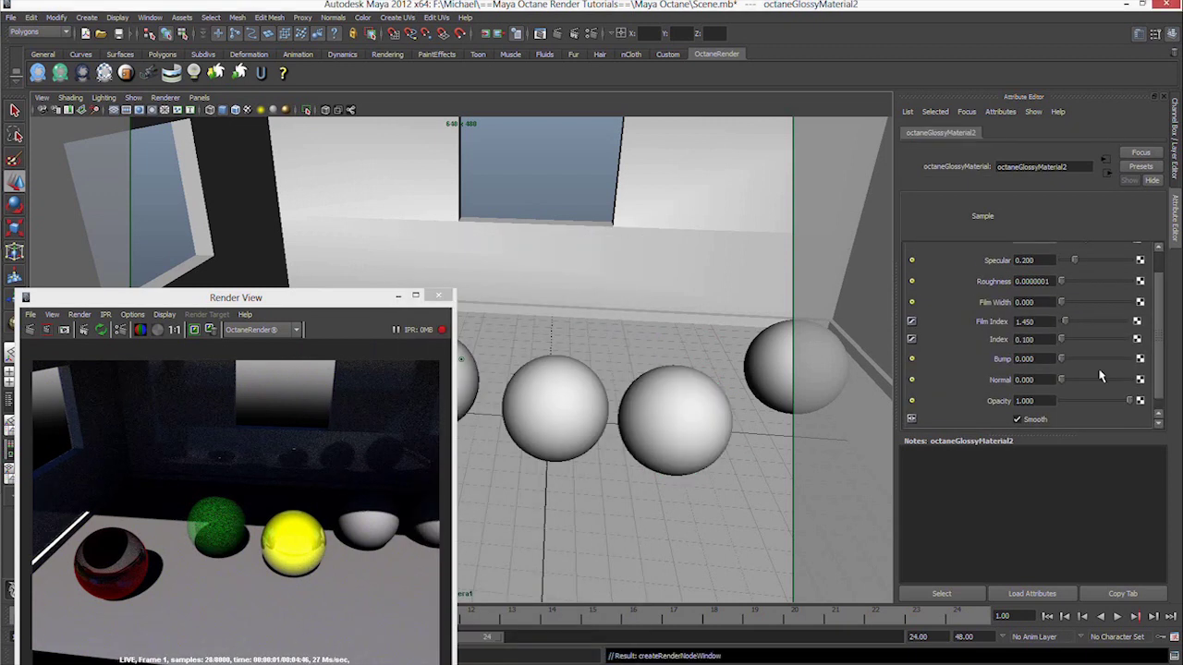
{"action": "left_click", "coordinate": [663, 411]}
{"action": "left_click", "coordinate": [542, 389]}
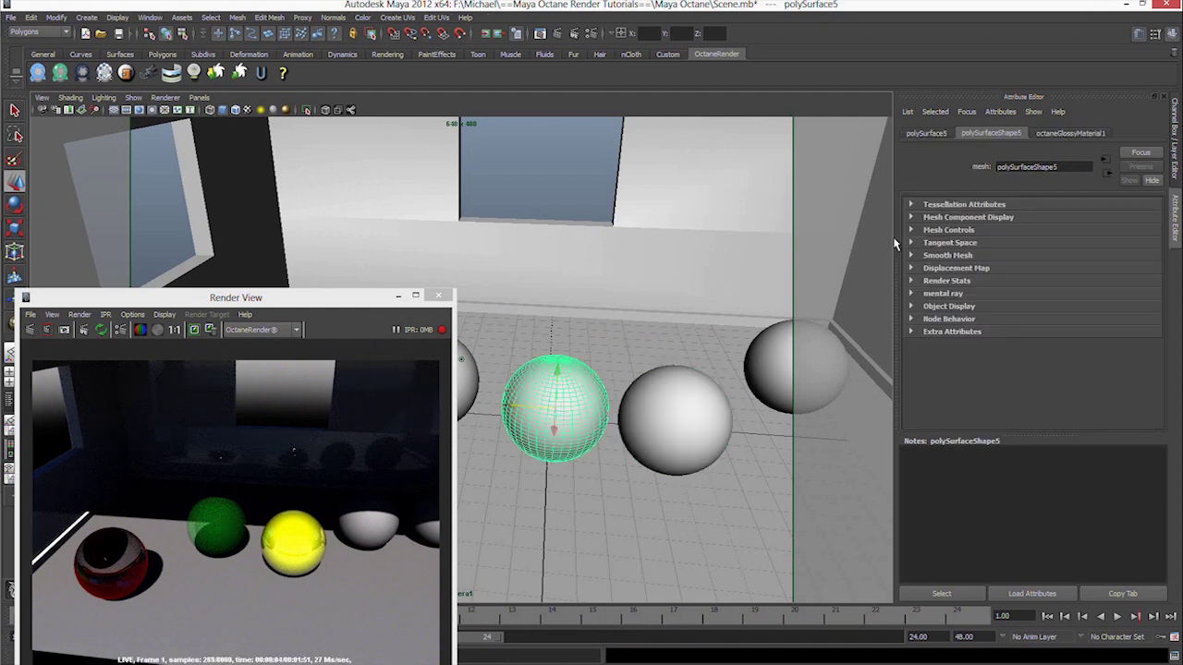
{"action": "left_click", "coordinate": [677, 397]}
{"action": "left_click", "coordinate": [1072, 133]}
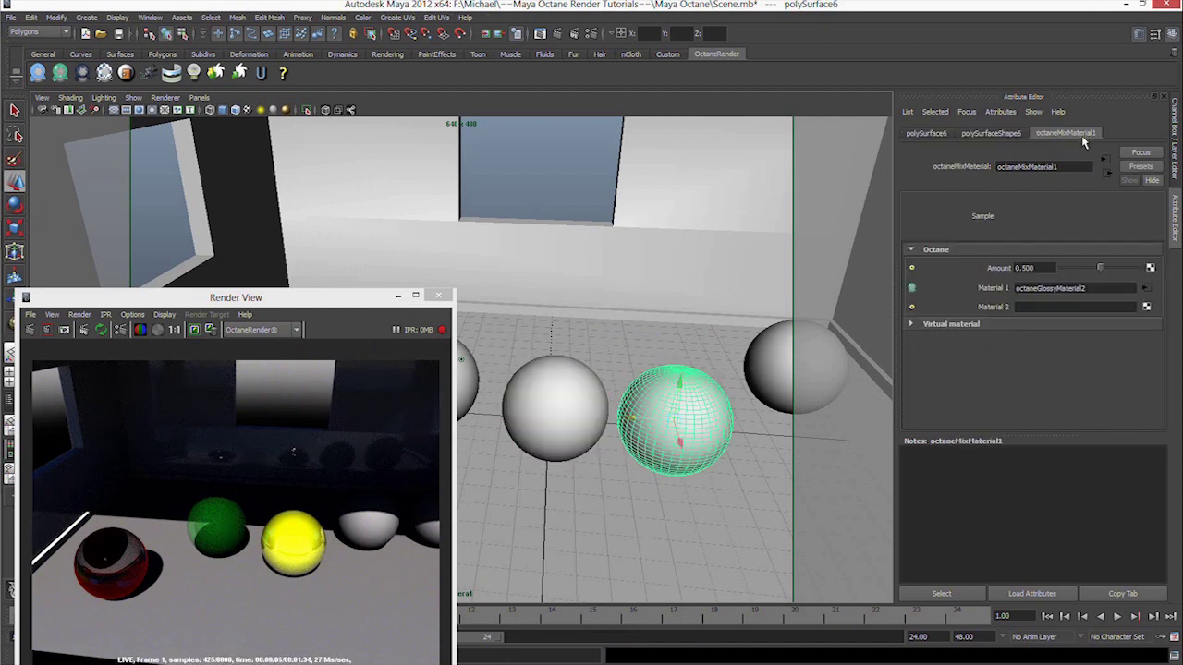
{"action": "left_click", "coordinate": [1147, 309]}
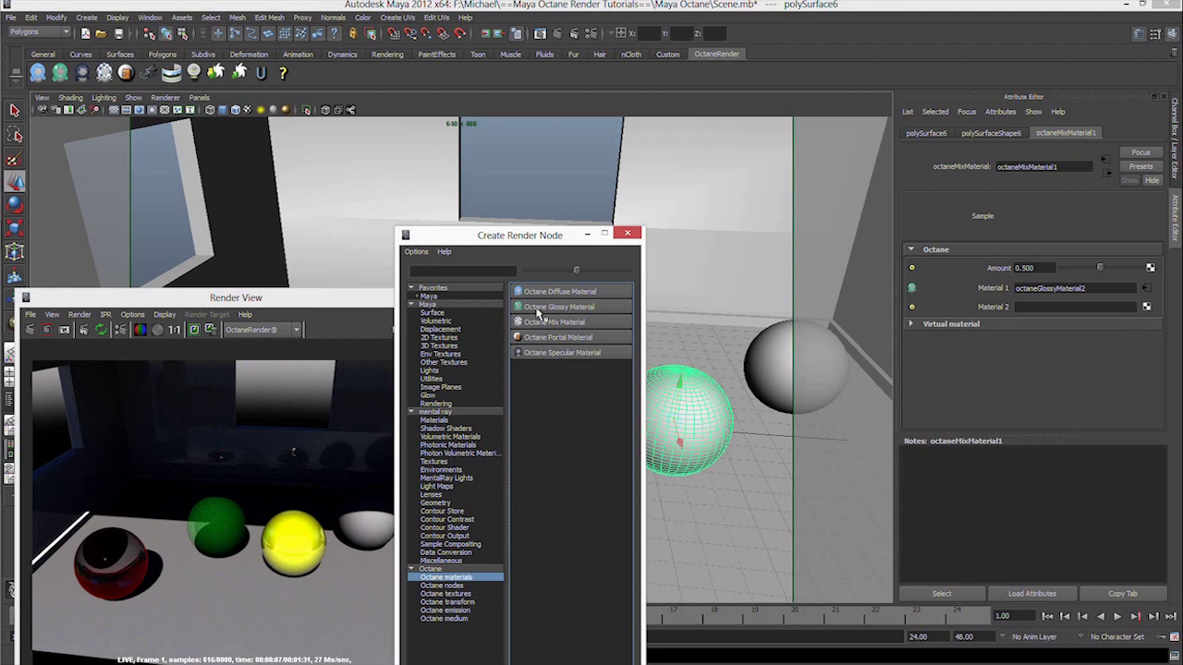
{"action": "left_click", "coordinate": [536, 352]}
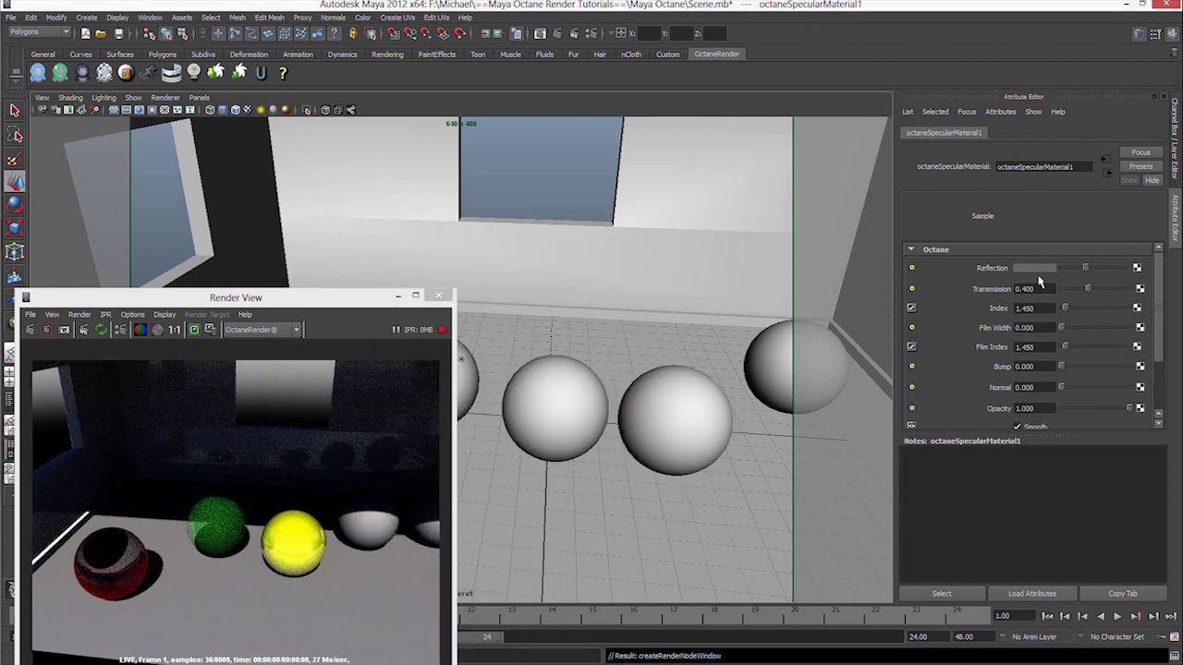
{"action": "left_click", "coordinate": [713, 406]}
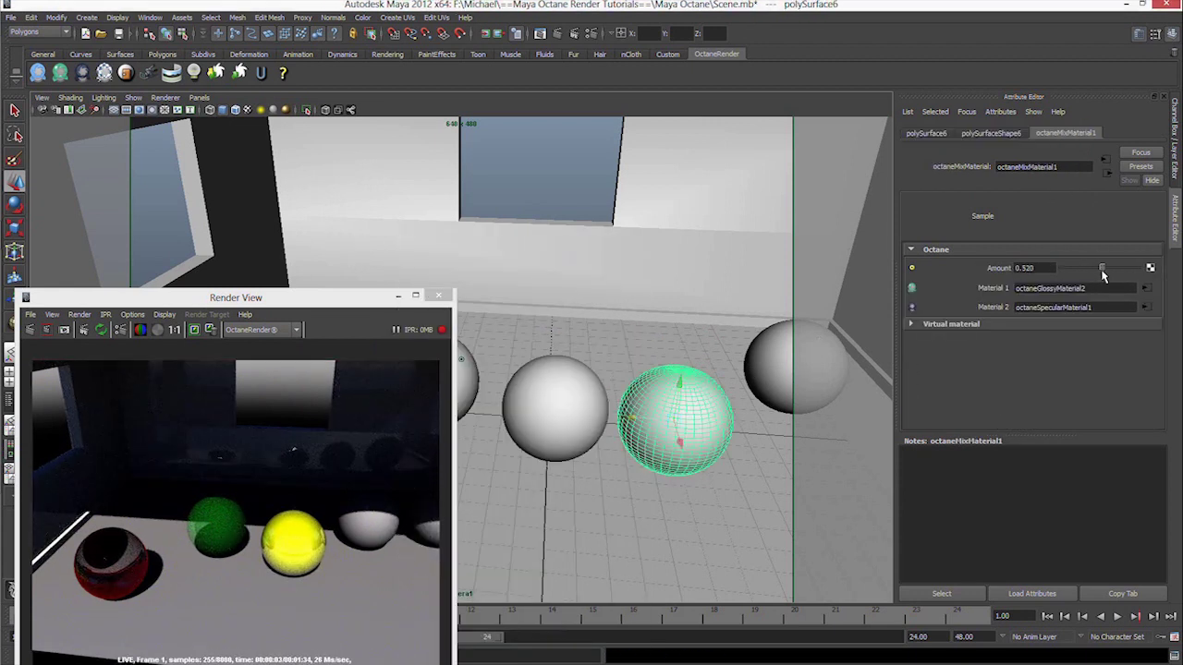
Step: Set the mix's glossy material diffuse colour to magenta and restart the live render
{"action": "left_click", "coordinate": [1147, 290]}
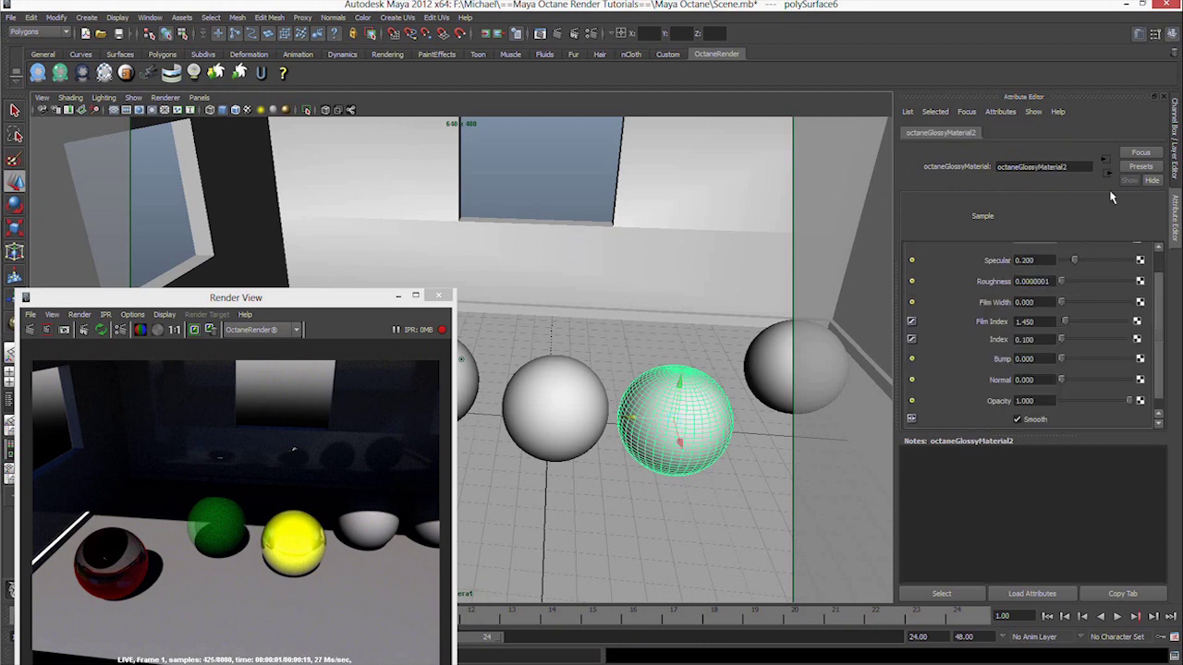
{"action": "scroll", "coordinate": [1033, 296], "scroll_direction": "up", "scroll_amount": 1}
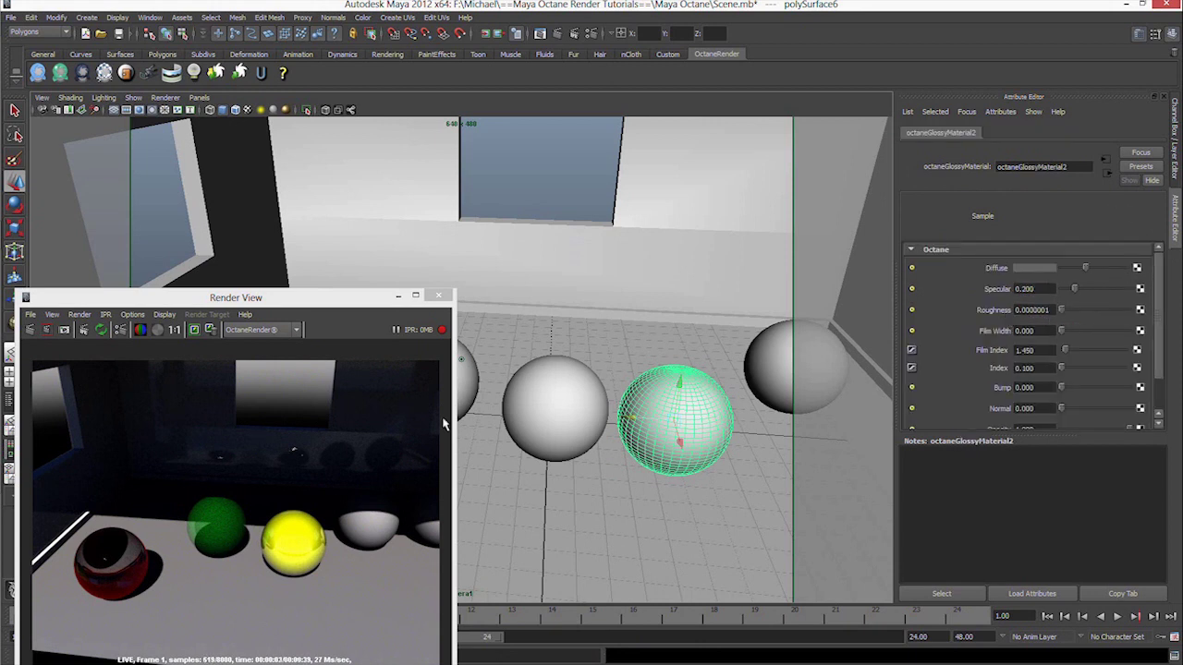
{"action": "left_click", "coordinate": [120, 331]}
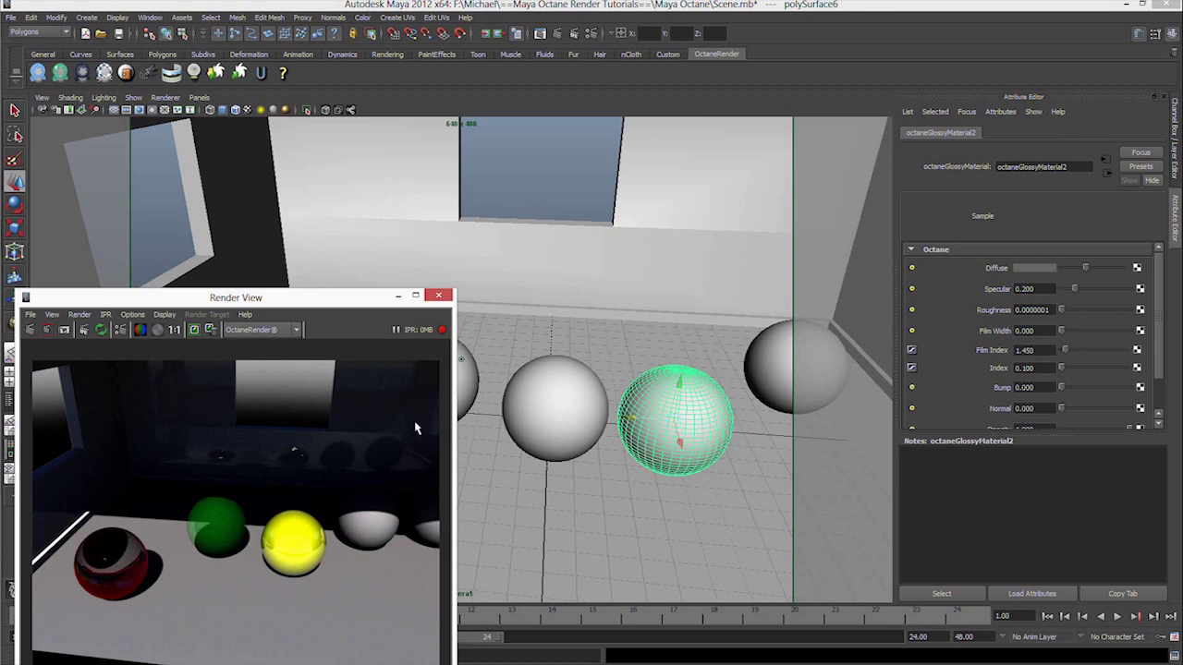
{"action": "left_click_drag", "start_coordinate": [574, 404], "coordinate": [545, 398], "text": "alt"}
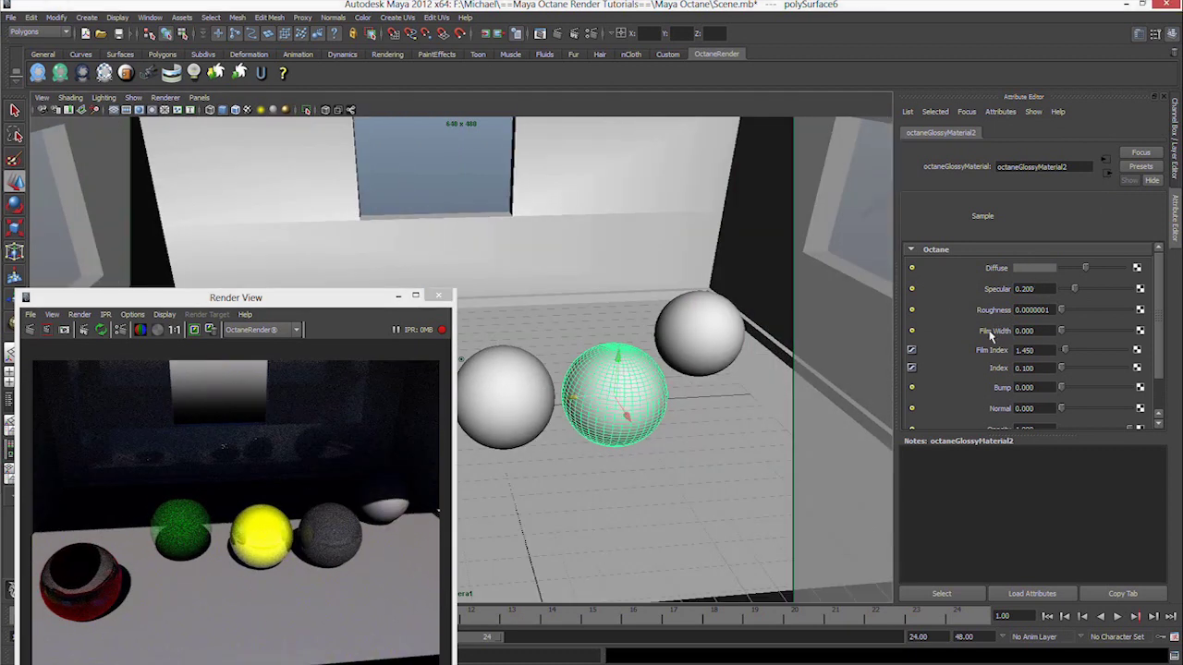
{"action": "left_click", "coordinate": [1045, 268]}
{"action": "left_click_drag", "start_coordinate": [1132, 244], "coordinate": [1155, 314]}
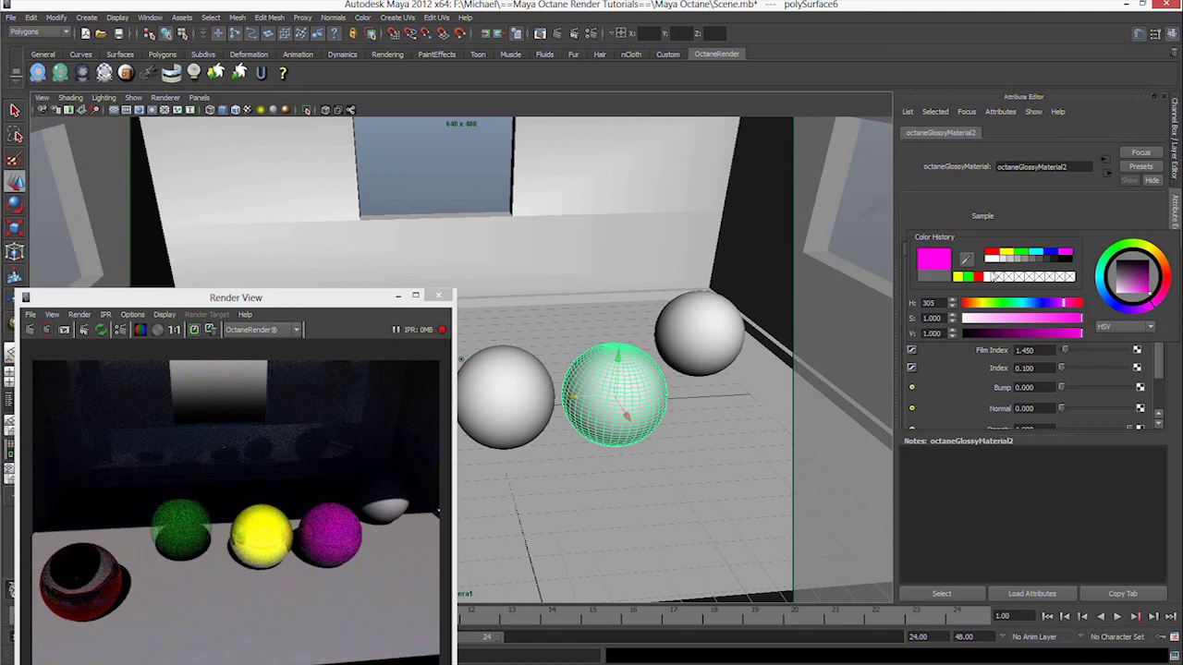
{"action": "left_click", "coordinate": [1022, 214]}
Step: Give the specular material a light blue reflection, zero roughness and film index 4.182
{"action": "left_click", "coordinate": [1107, 172]}
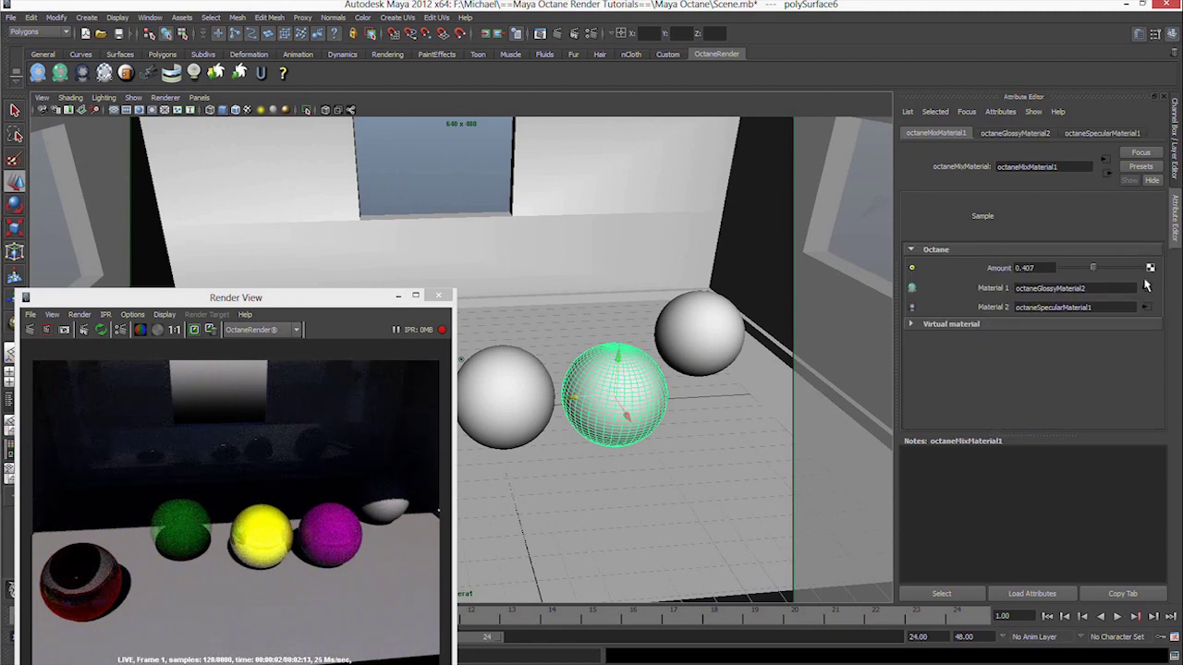
{"action": "left_click", "coordinate": [1146, 308]}
{"action": "left_click", "coordinate": [1033, 268]}
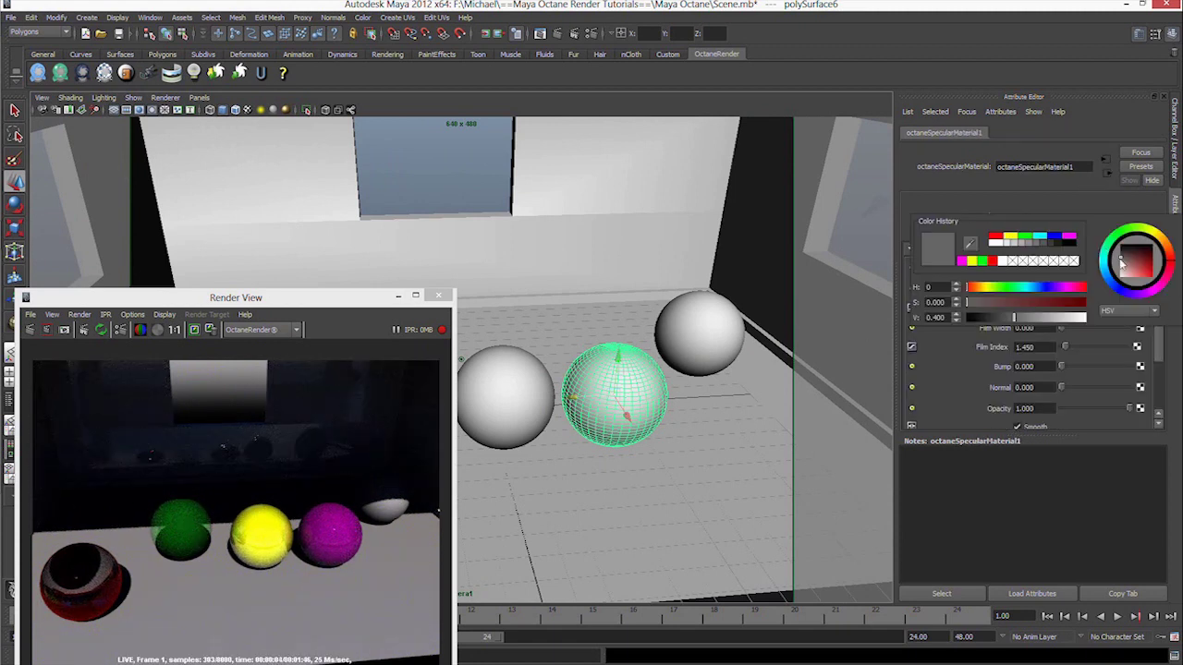
{"action": "left_click", "coordinate": [1142, 271]}
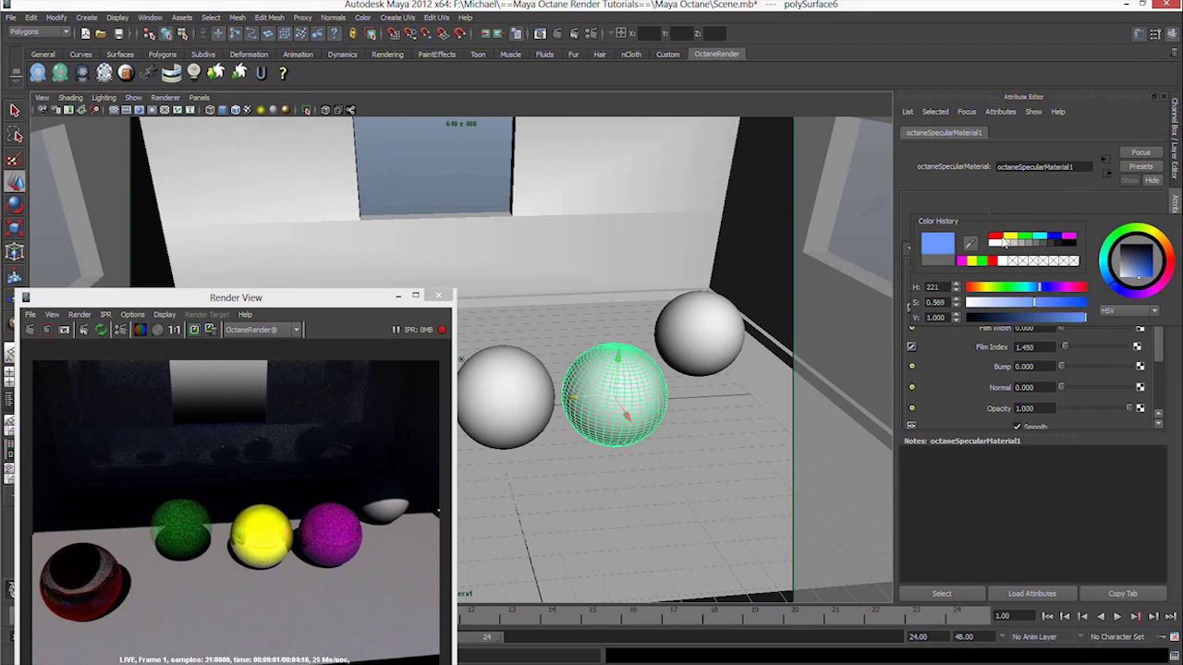
{"action": "scroll", "coordinate": [979, 314], "scroll_direction": "down", "scroll_amount": 2}
{"action": "scroll", "coordinate": [973, 345], "scroll_direction": "down", "scroll_amount": 1}
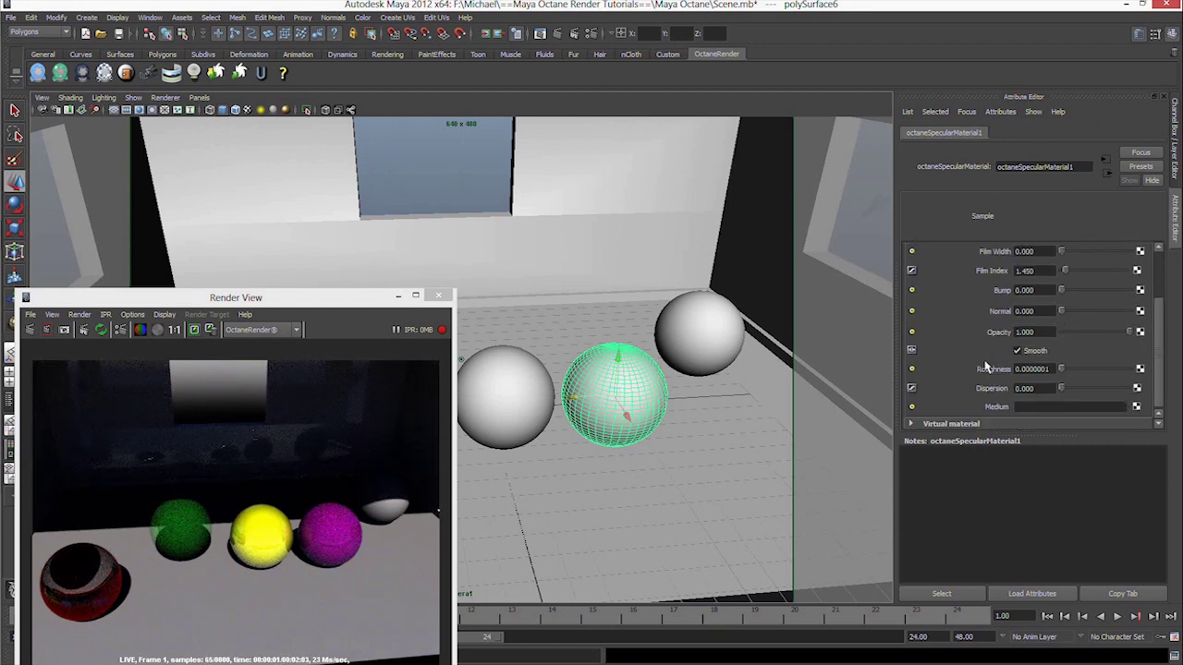
{"action": "left_click", "coordinate": [1050, 370]}
{"action": "scroll", "coordinate": [964, 308], "scroll_direction": "up", "scroll_amount": 2}
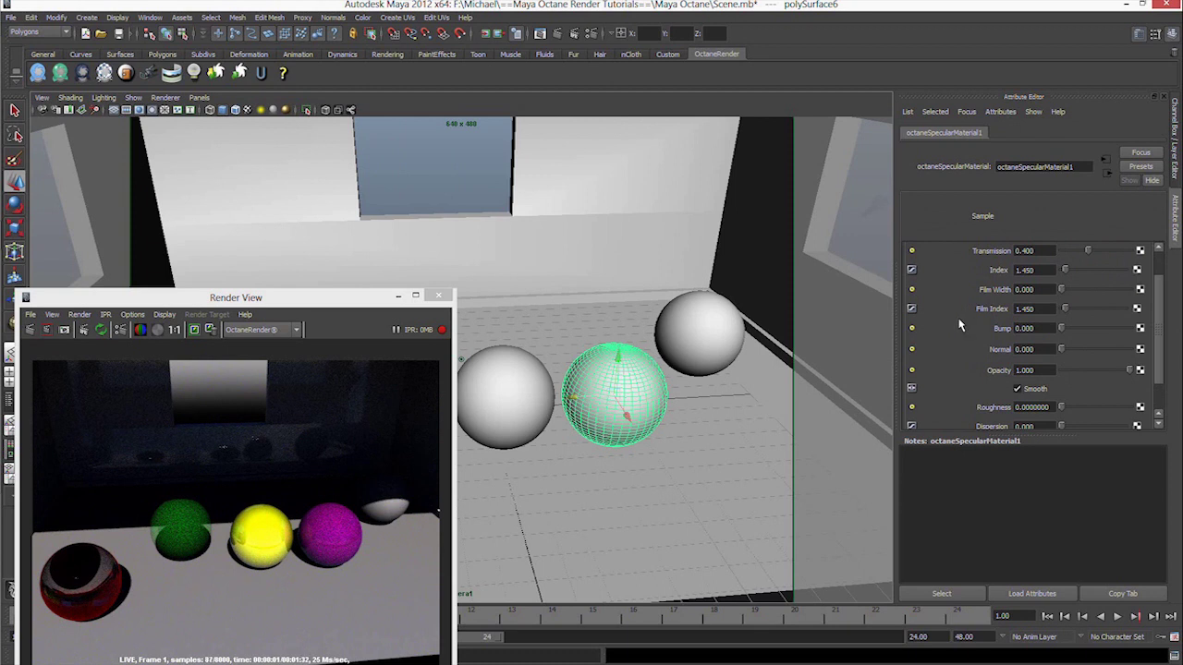
{"action": "left_click_drag", "start_coordinate": [1065, 309], "coordinate": [1090, 311]}
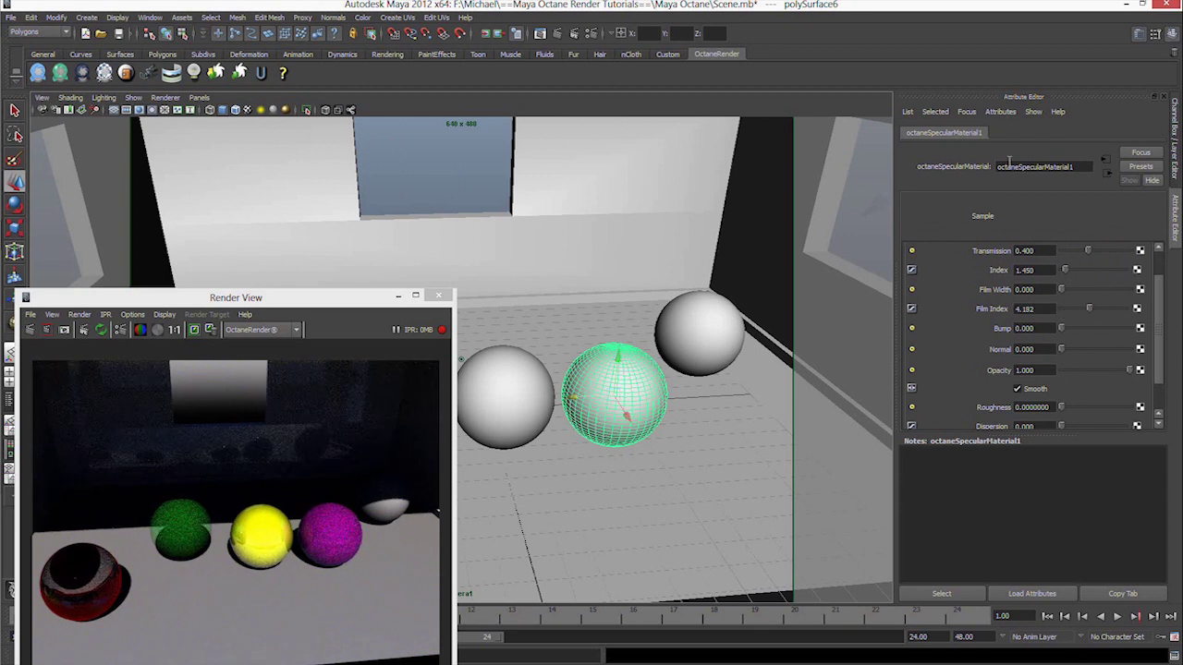
Step: Lower the specular material's index from 1.450 to 1.212
{"action": "left_click", "coordinate": [1105, 174]}
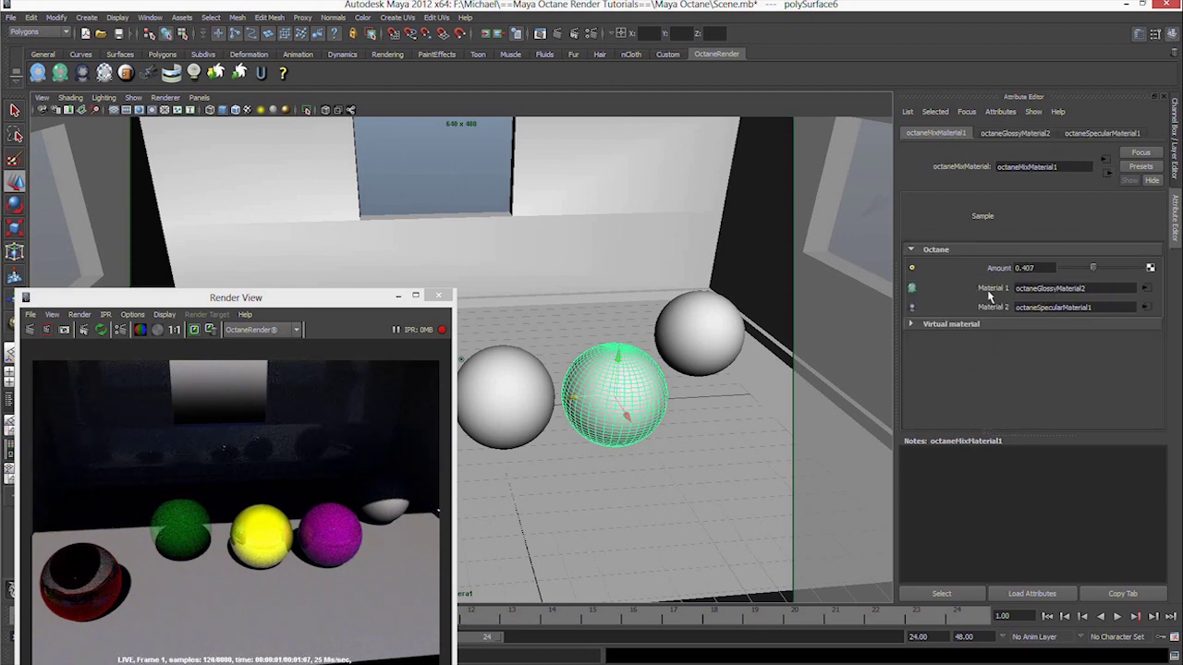
{"action": "left_click", "coordinate": [1145, 306]}
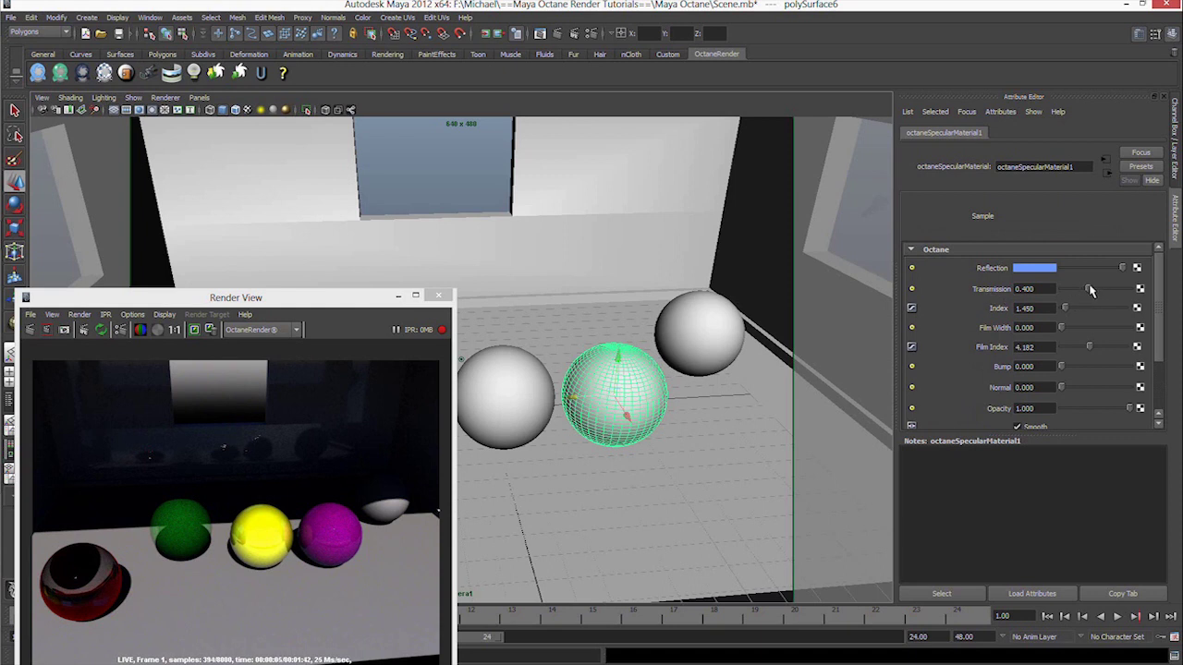
{"action": "left_click_drag", "start_coordinate": [1090, 291], "coordinate": [1128, 290]}
{"action": "scroll", "coordinate": [952, 342], "scroll_direction": "down", "scroll_amount": 2}
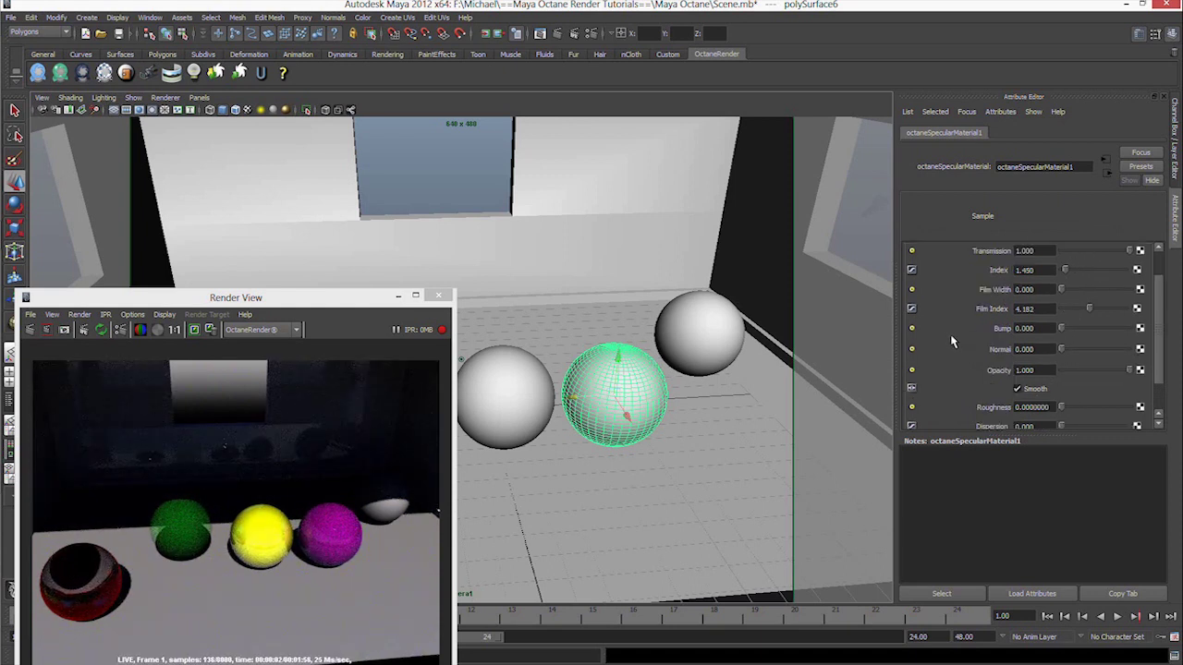
{"action": "scroll", "coordinate": [951, 342], "scroll_direction": "down", "scroll_amount": 2}
{"action": "scroll", "coordinate": [960, 337], "scroll_direction": "up", "scroll_amount": 2}
{"action": "left_click_drag", "start_coordinate": [717, 339], "coordinate": [606, 327], "text": "alt"}
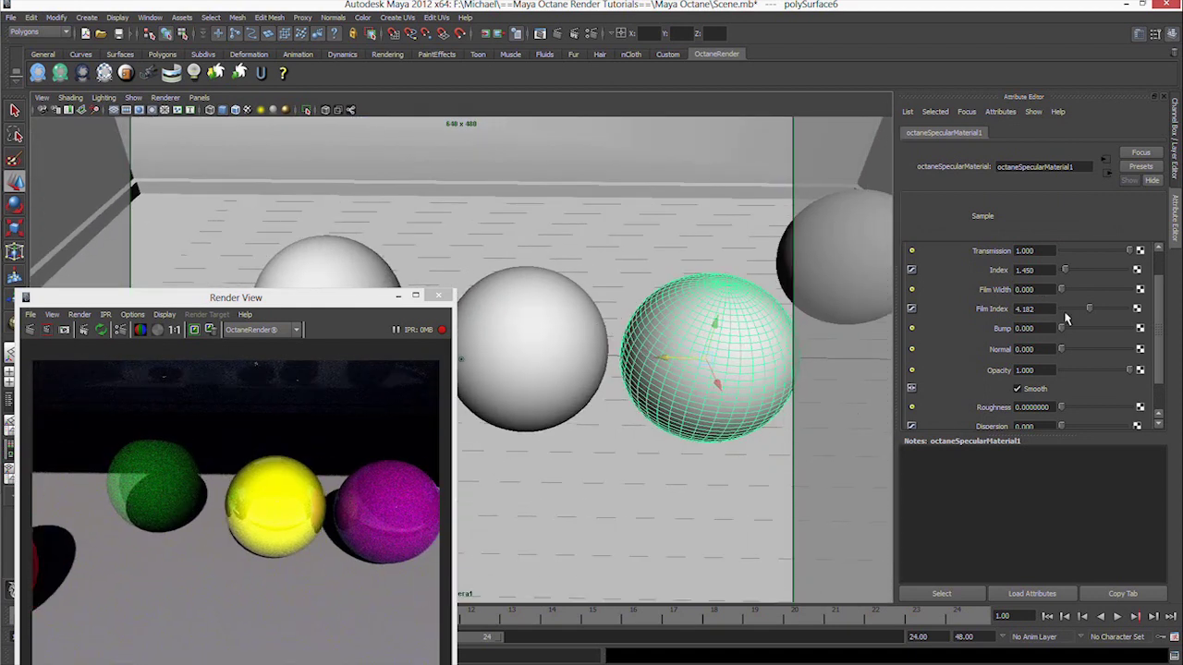
{"action": "scroll", "coordinate": [1030, 218], "scroll_direction": "up", "scroll_amount": 2}
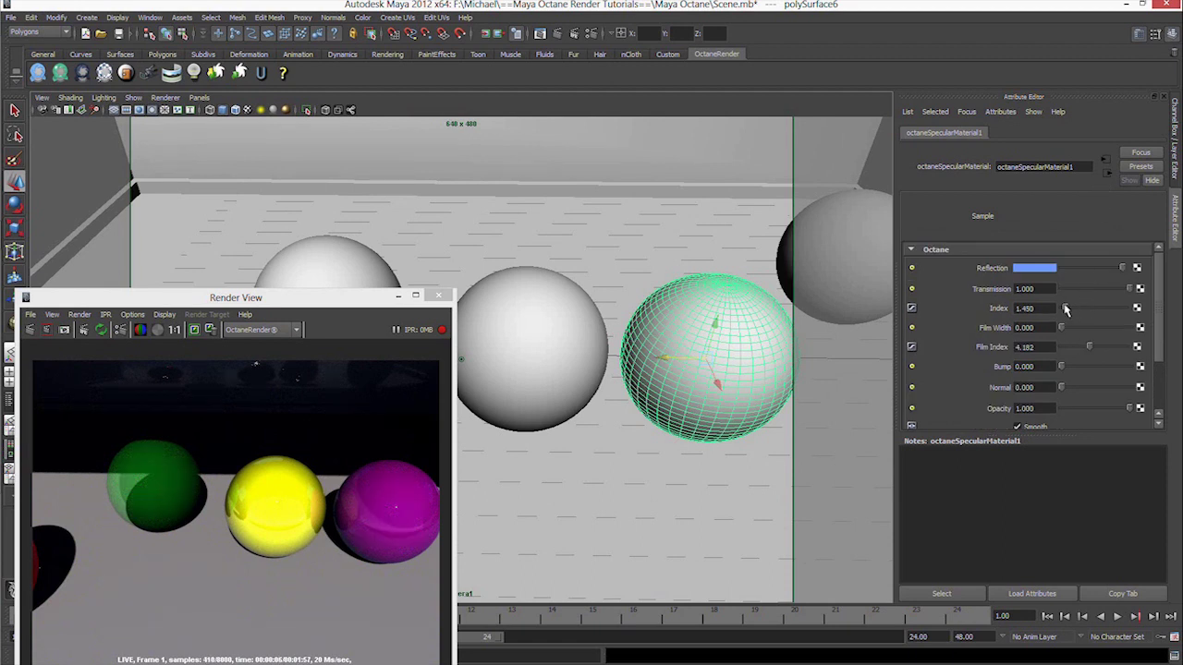
{"action": "left_click_drag", "start_coordinate": [1065, 310], "coordinate": [1064, 309]}
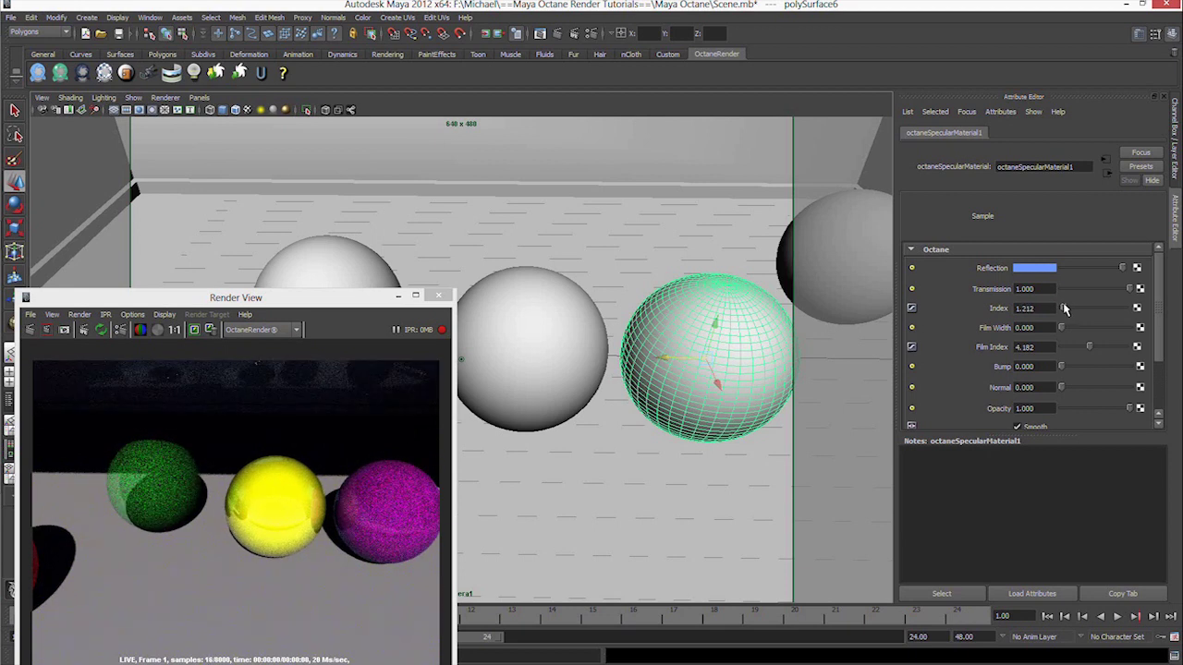
Step: Lower the mix amount to 0.407 and select the plain white sphere on the right
{"action": "left_click", "coordinate": [1106, 160]}
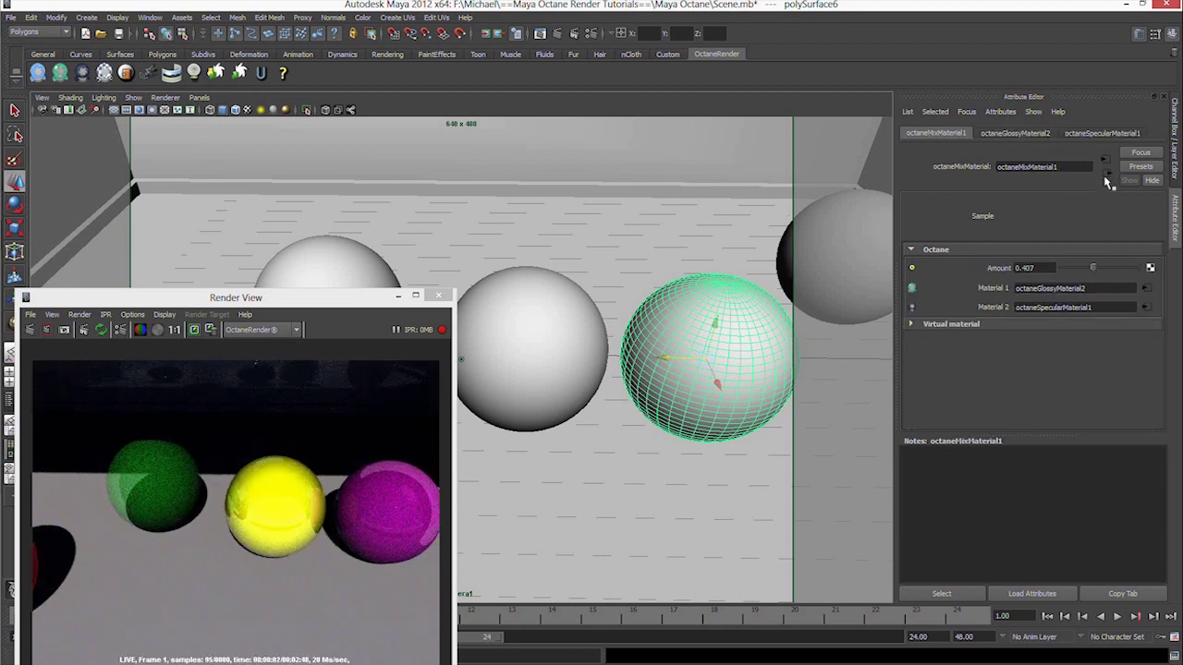
{"action": "left_click", "coordinate": [1149, 269]}
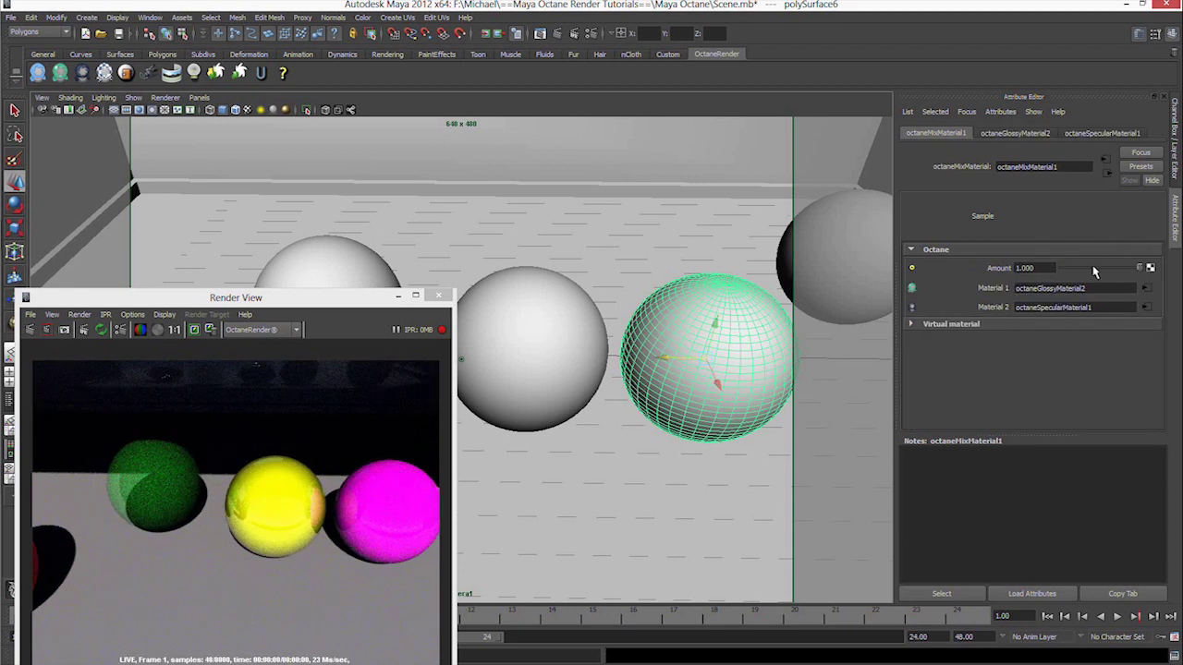
{"action": "left_click_drag", "start_coordinate": [1077, 268], "coordinate": [1094, 269]}
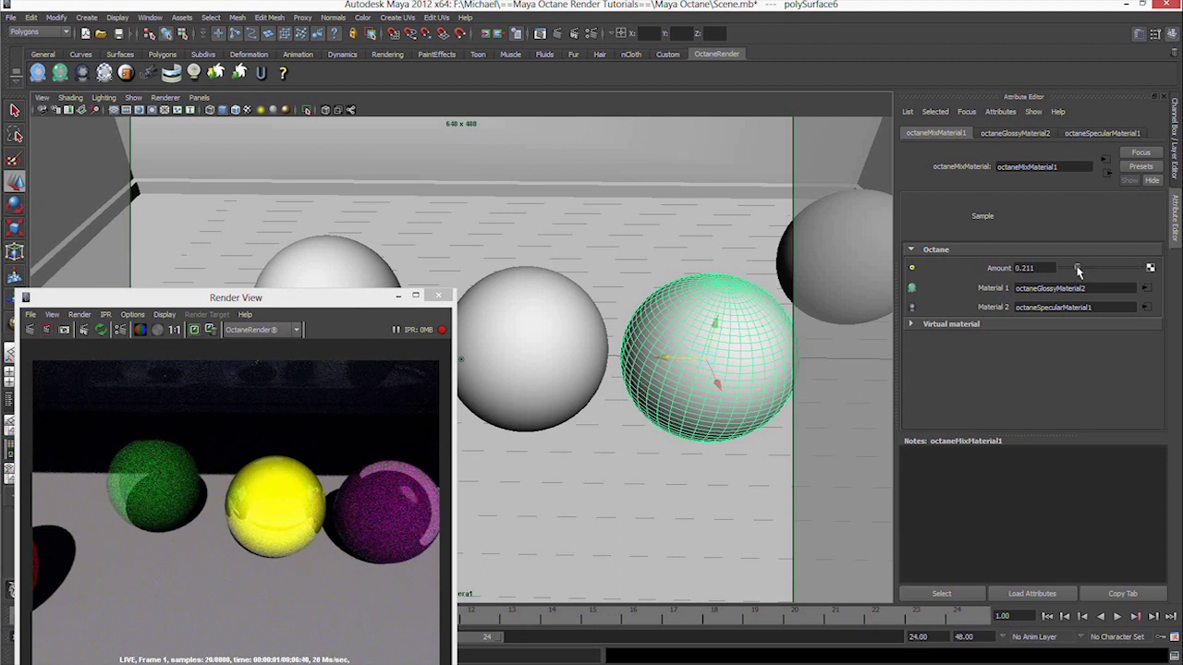
{"action": "mouse_move", "coordinate": [744, 357]}
{"action": "left_mouse_down", "text": "alt"}
{"action": "mouse_move", "coordinate": [681, 397]}
{"action": "mouse_move", "coordinate": [605, 397]}
{"action": "mouse_move", "coordinate": [622, 371]}
{"action": "mouse_move", "coordinate": [608, 348]}
{"action": "mouse_move", "coordinate": [615, 403]}
{"action": "mouse_move", "coordinate": [606, 370]}
{"action": "left_mouse_up", "text": "alt"}
{"action": "left_click", "coordinate": [608, 347]}
Step: Assign octaneDiffuseMaterial4 to the fifth sphere and bring up its Emission attribute
{"action": "right_click", "coordinate": [606, 369]}
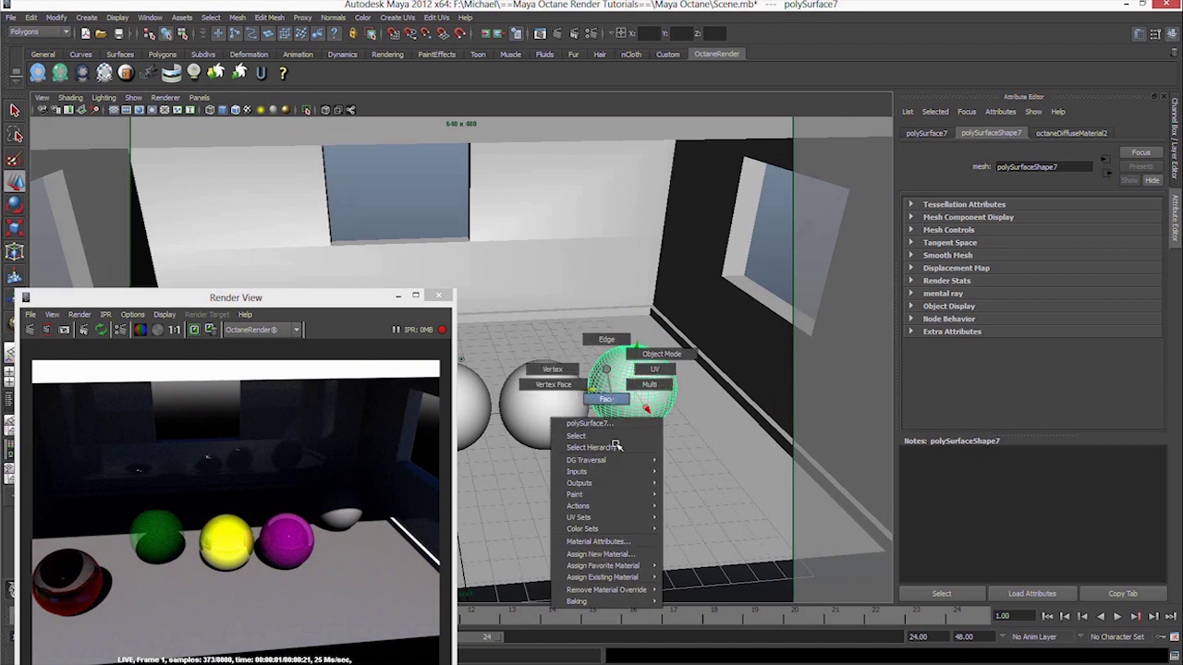
{"action": "left_click", "coordinate": [579, 554]}
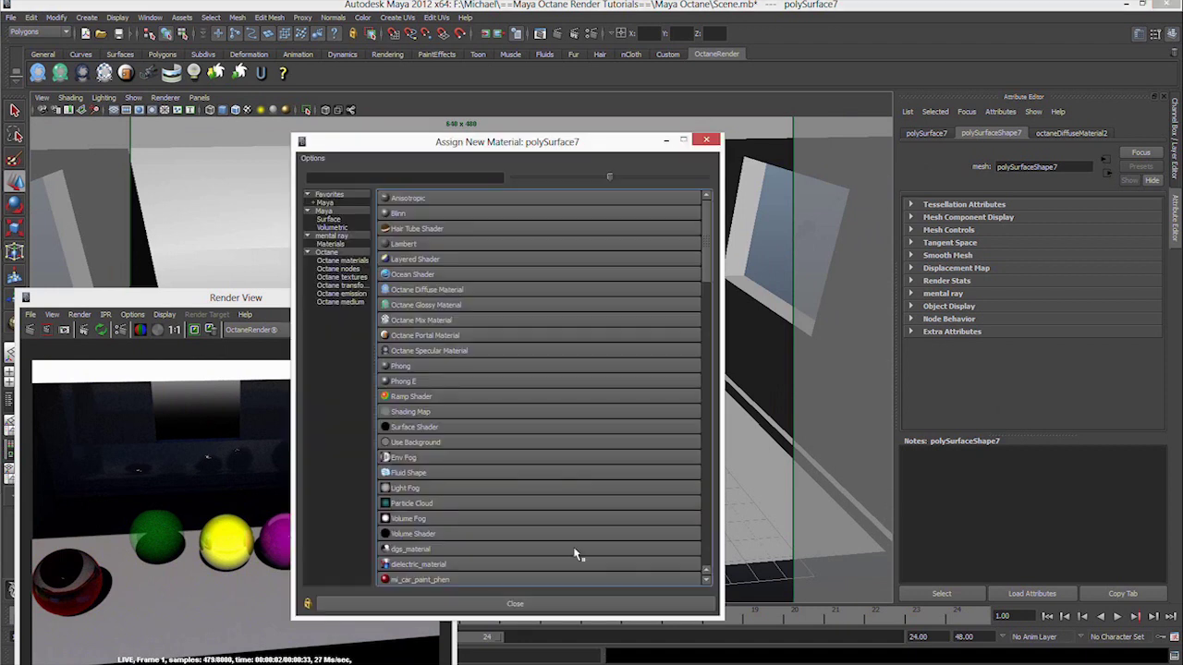
{"action": "left_click", "coordinate": [343, 261]}
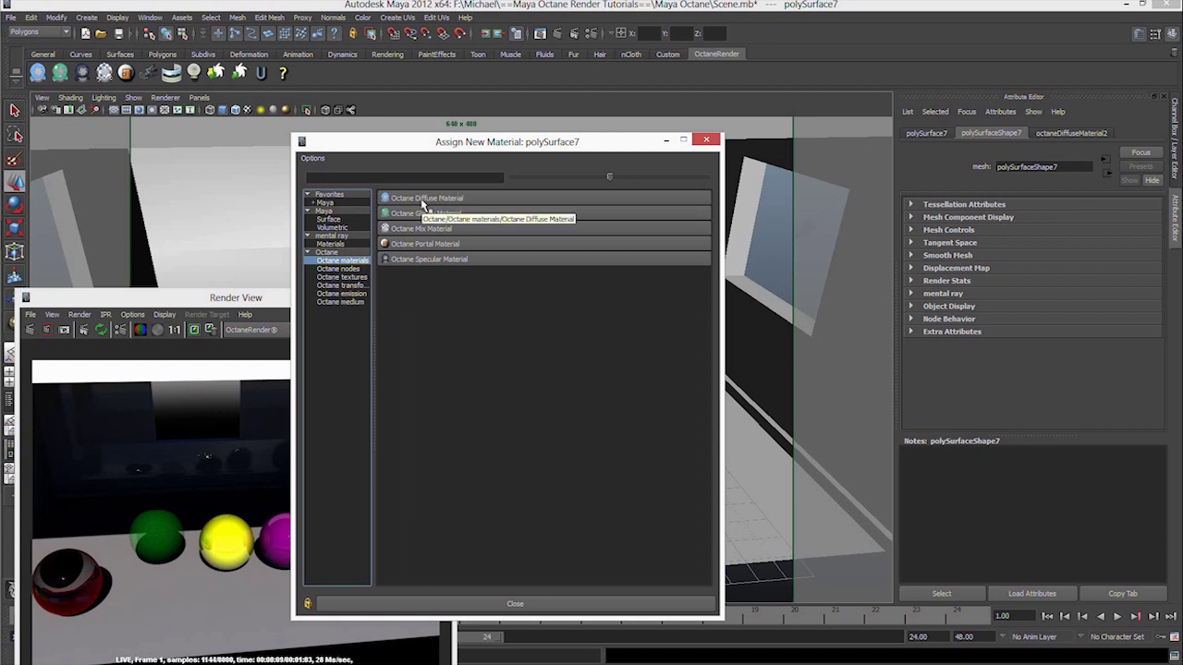
{"action": "left_click", "coordinate": [422, 204]}
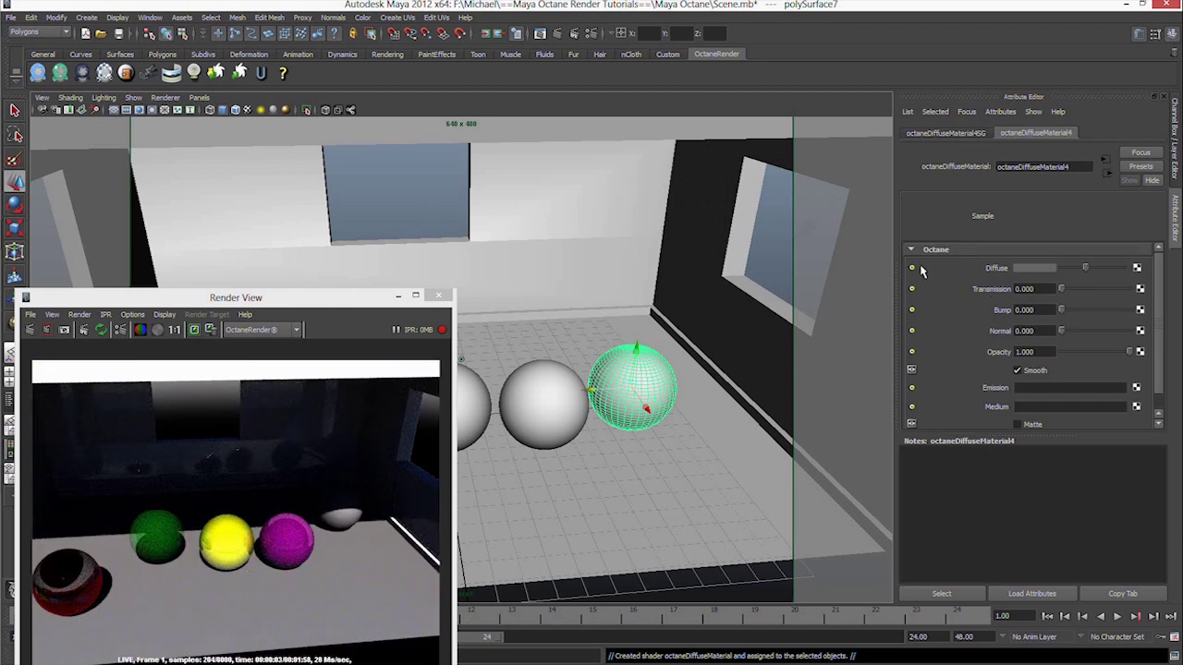
{"action": "scroll", "coordinate": [952, 299], "scroll_direction": "down", "scroll_amount": 1}
{"action": "left_click", "coordinate": [1030, 369]}
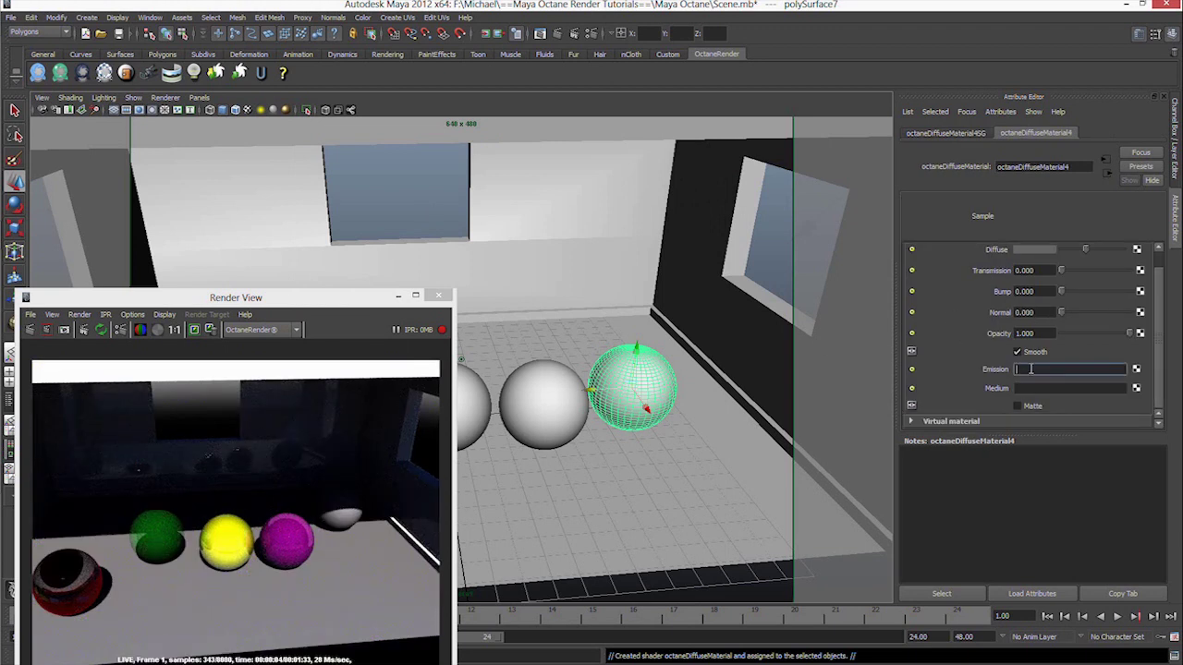
Step: Connect an Octane Texture Emission to the diffuse material's Emission slot
{"action": "left_click", "coordinate": [1136, 370]}
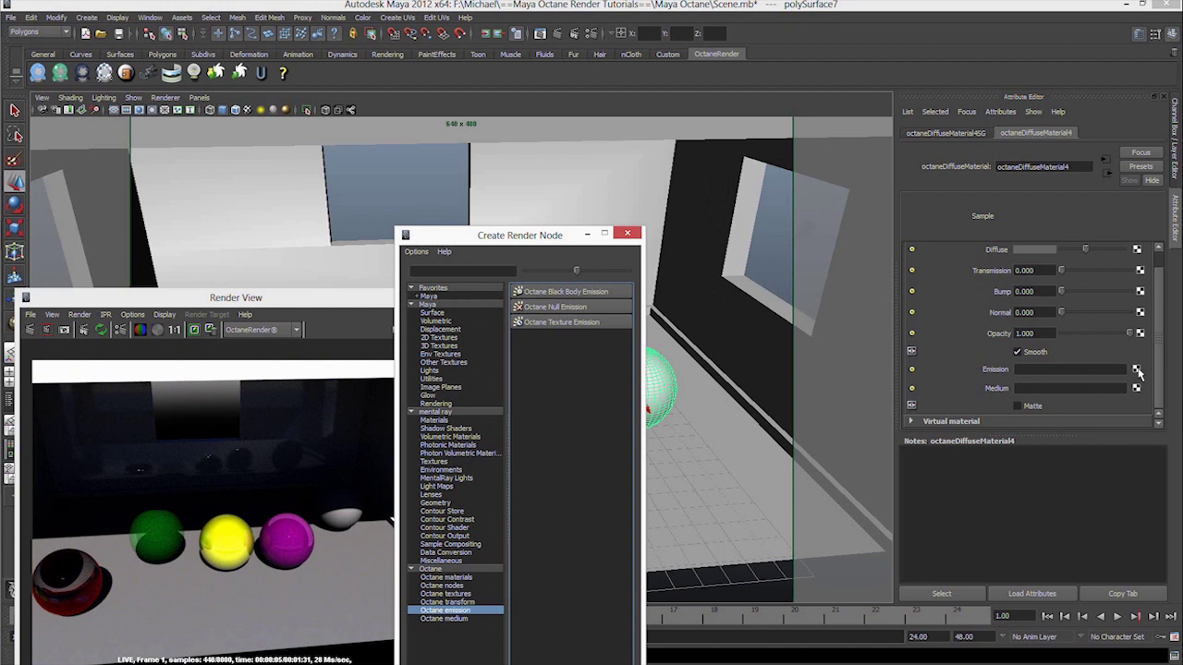
{"action": "left_click", "coordinate": [555, 323]}
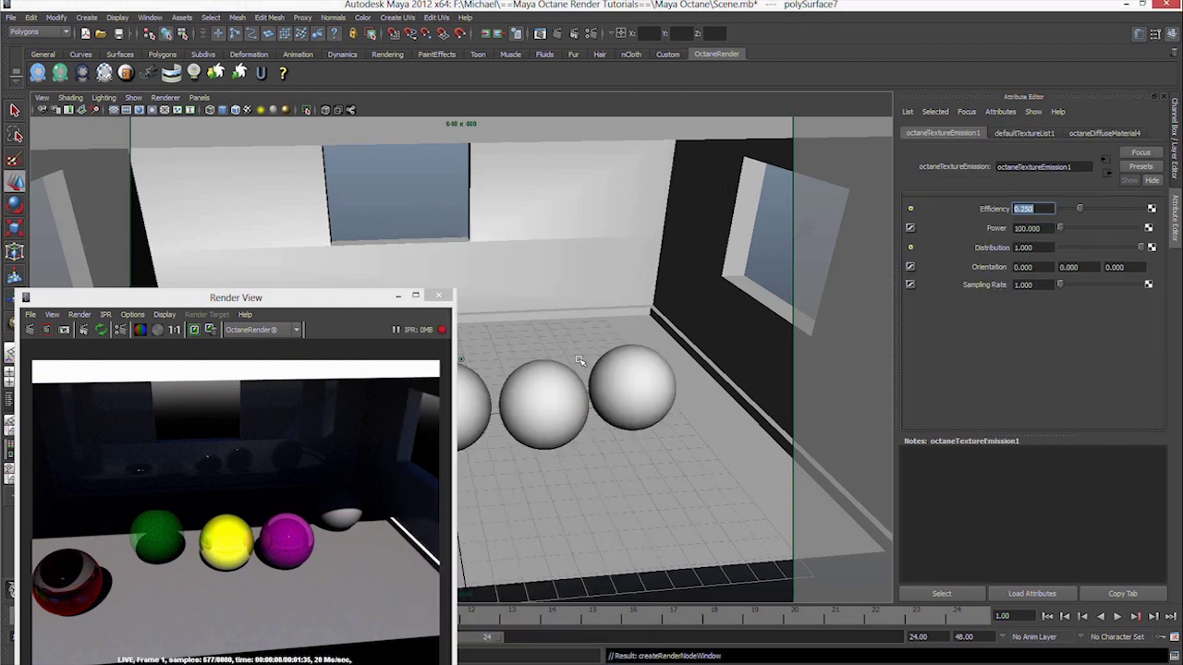
{"action": "left_click", "coordinate": [100, 329]}
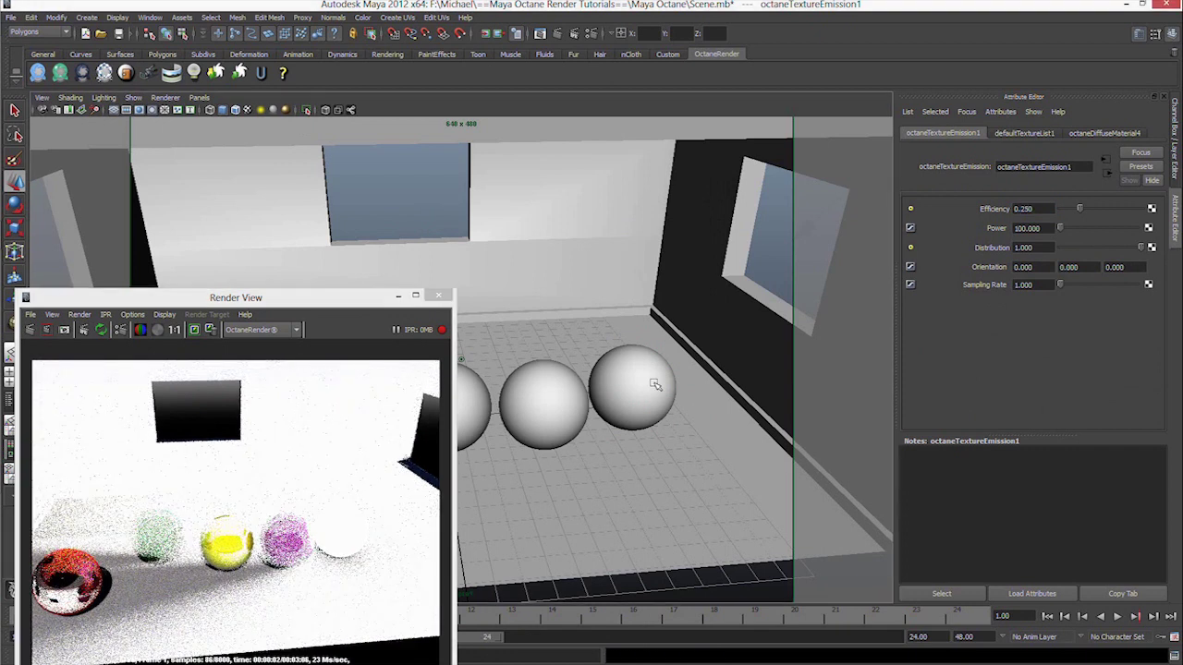
{"action": "left_click", "coordinate": [633, 388]}
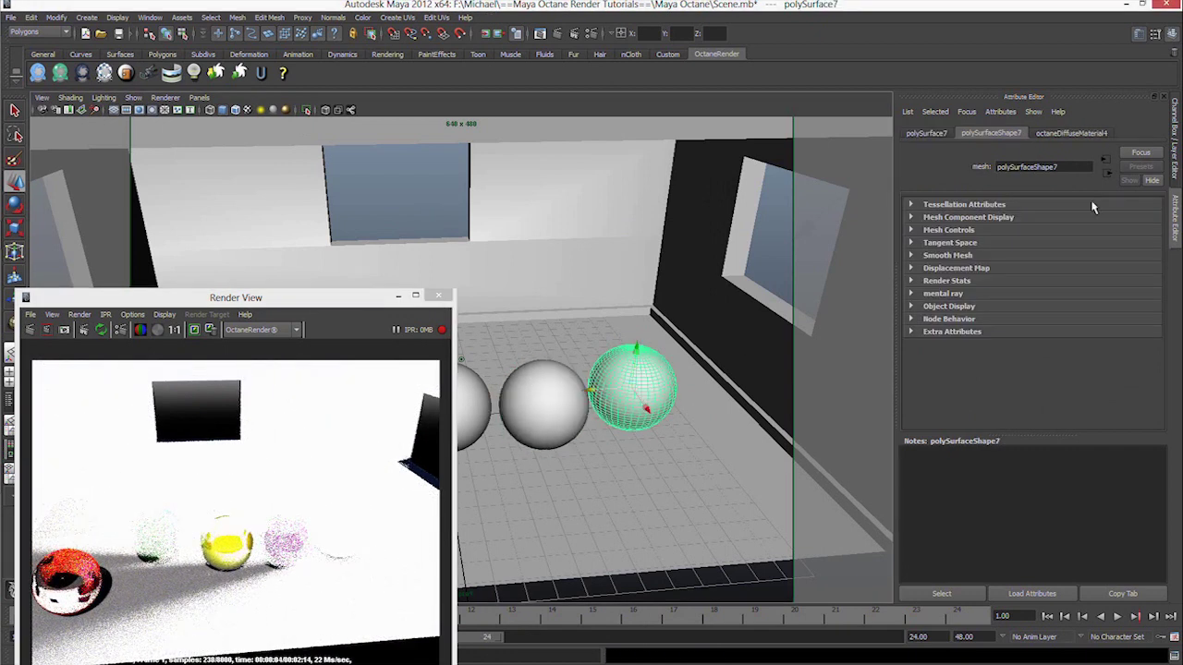
{"action": "left_click", "coordinate": [1080, 134]}
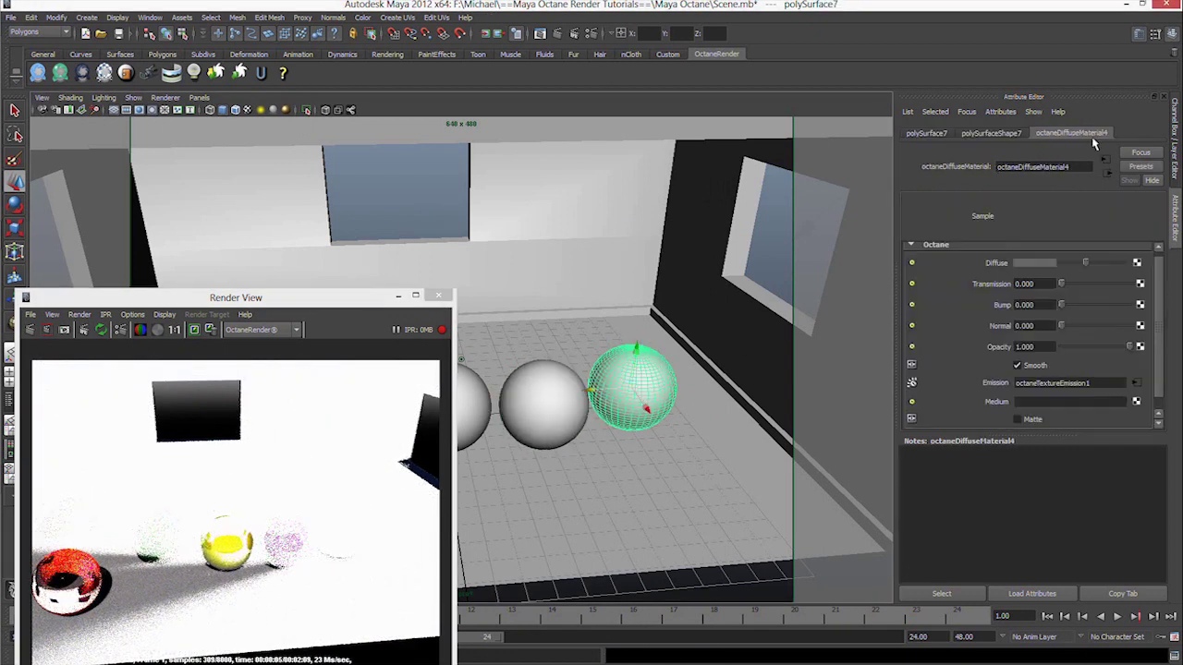
{"action": "left_click", "coordinate": [1137, 385]}
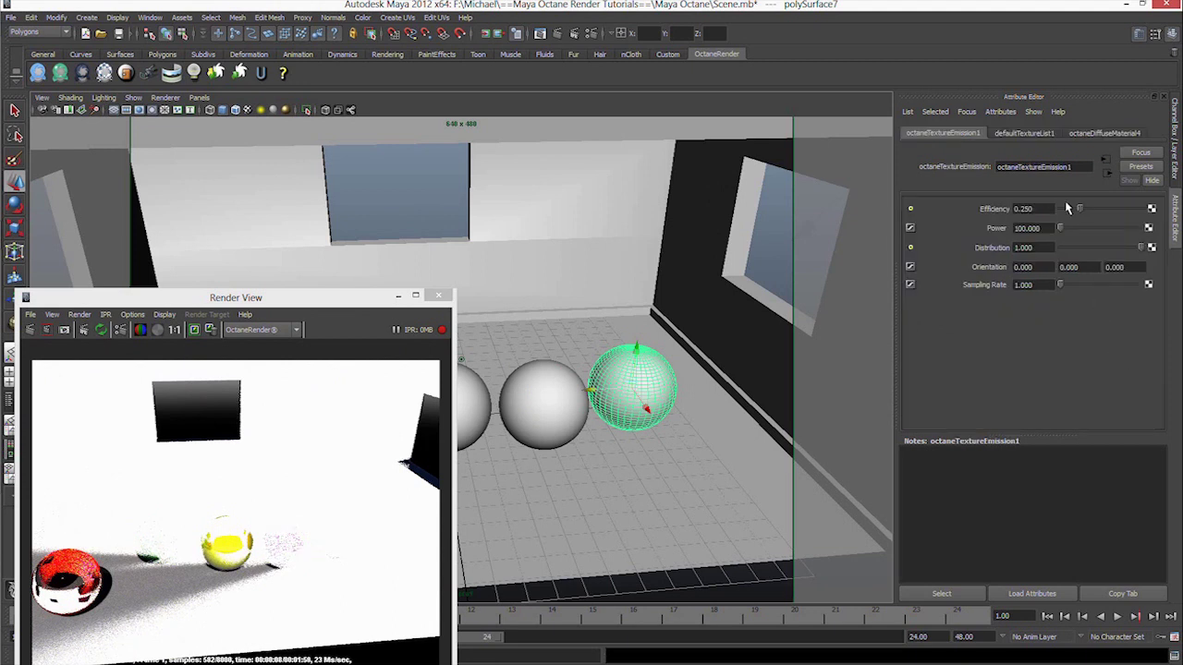
Step: Reduce octaneTextureEmission1's Power below 100 and check the glowing sphere
{"action": "left_click_drag", "start_coordinate": [1046, 229], "coordinate": [997, 231]}
{"action": "type", "text": "10.000"}
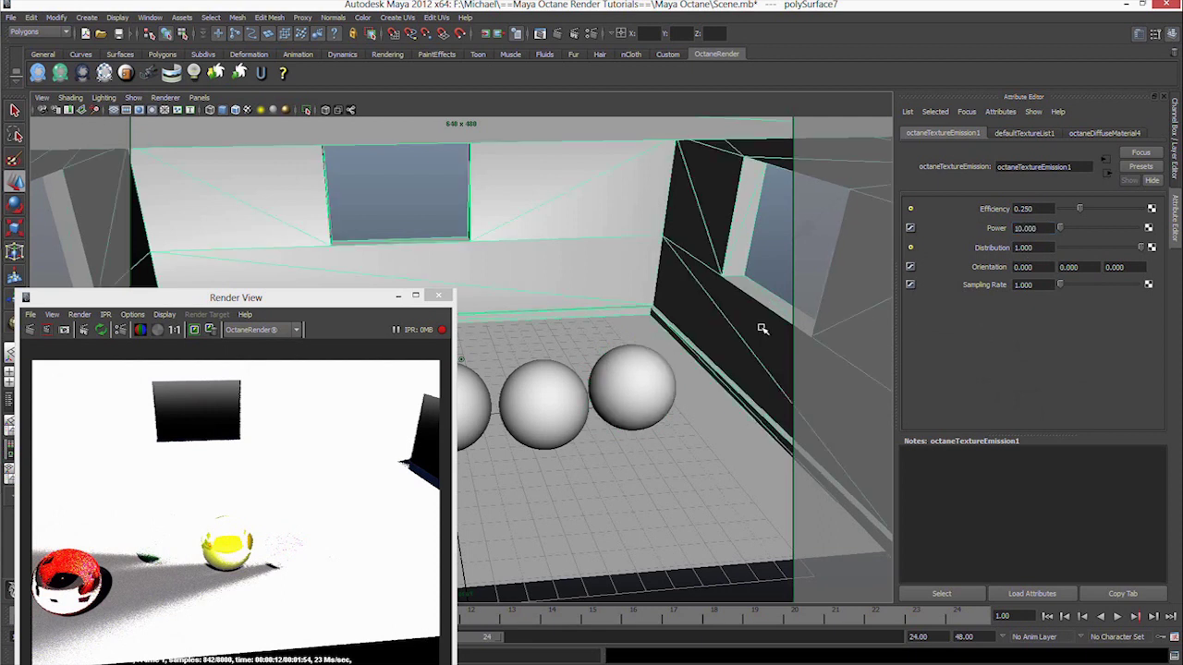
{"action": "left_click", "coordinate": [761, 327]}
{"action": "left_click", "coordinate": [1070, 133]}
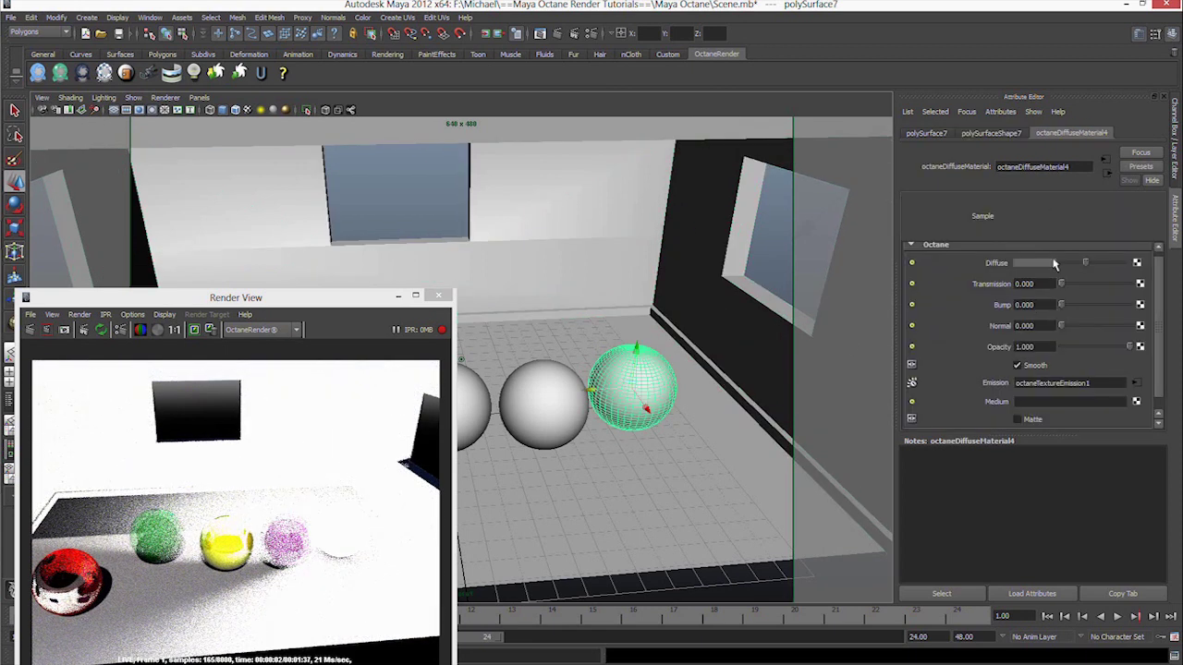
{"action": "left_click", "coordinate": [714, 362]}
{"action": "left_click", "coordinate": [633, 386]}
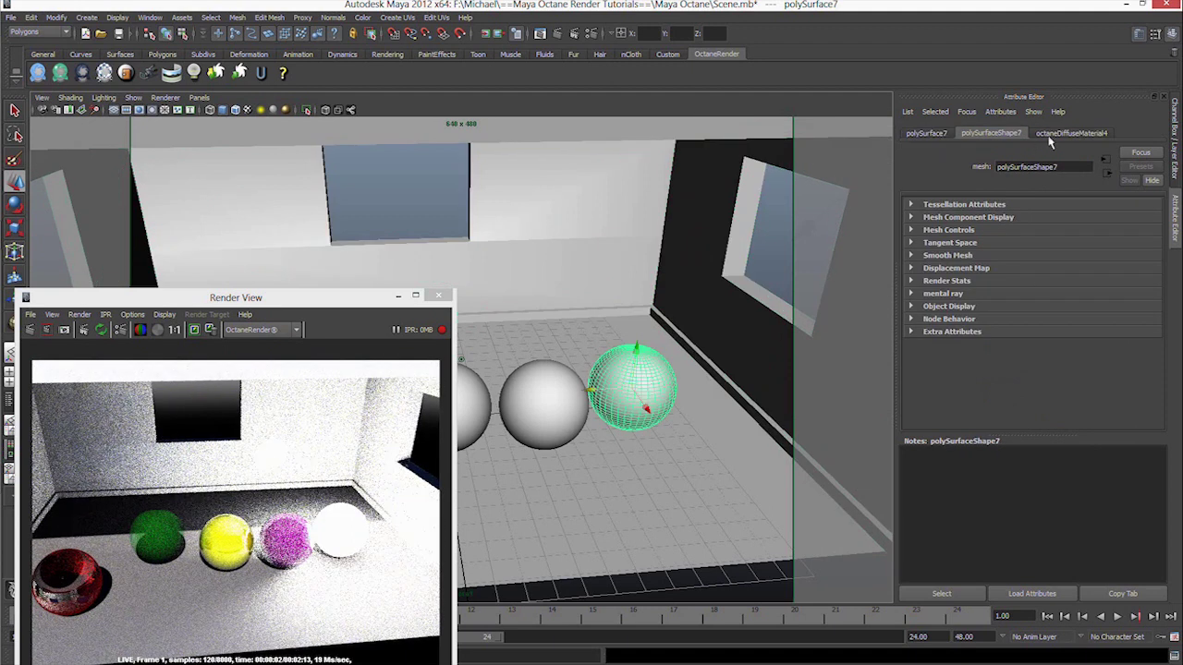
{"action": "left_click", "coordinate": [1067, 133]}
{"action": "left_click", "coordinate": [1042, 347]}
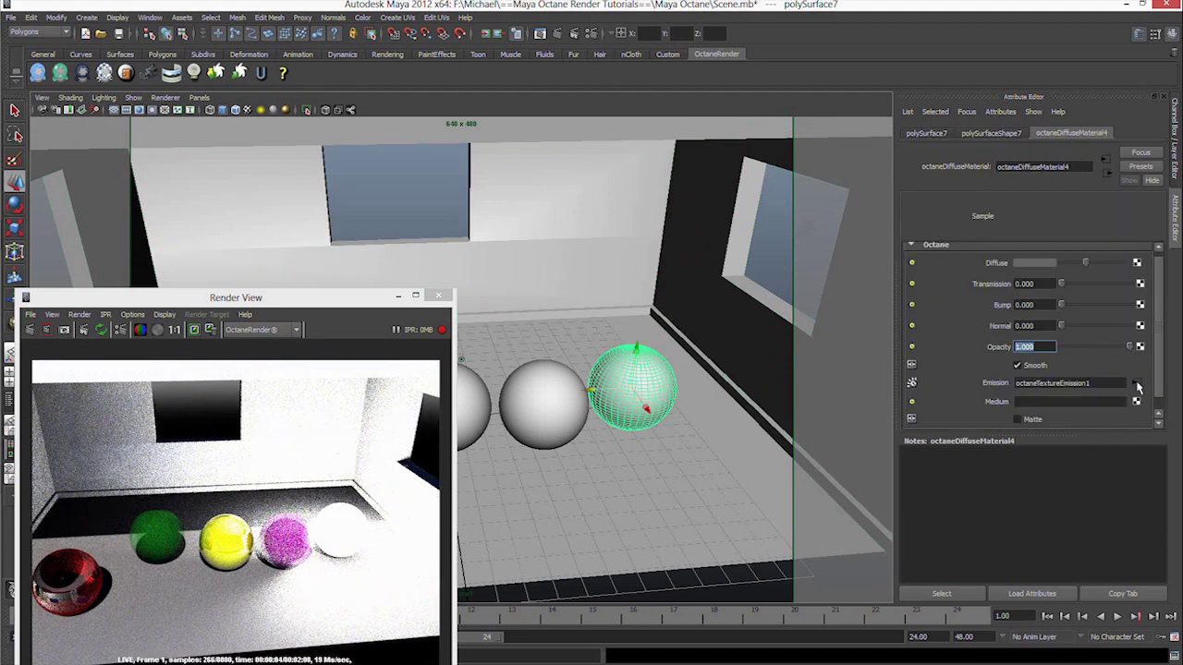
{"action": "left_click", "coordinate": [1136, 386]}
{"action": "left_click", "coordinate": [1037, 227]}
{"action": "type", "text": "0.5"}
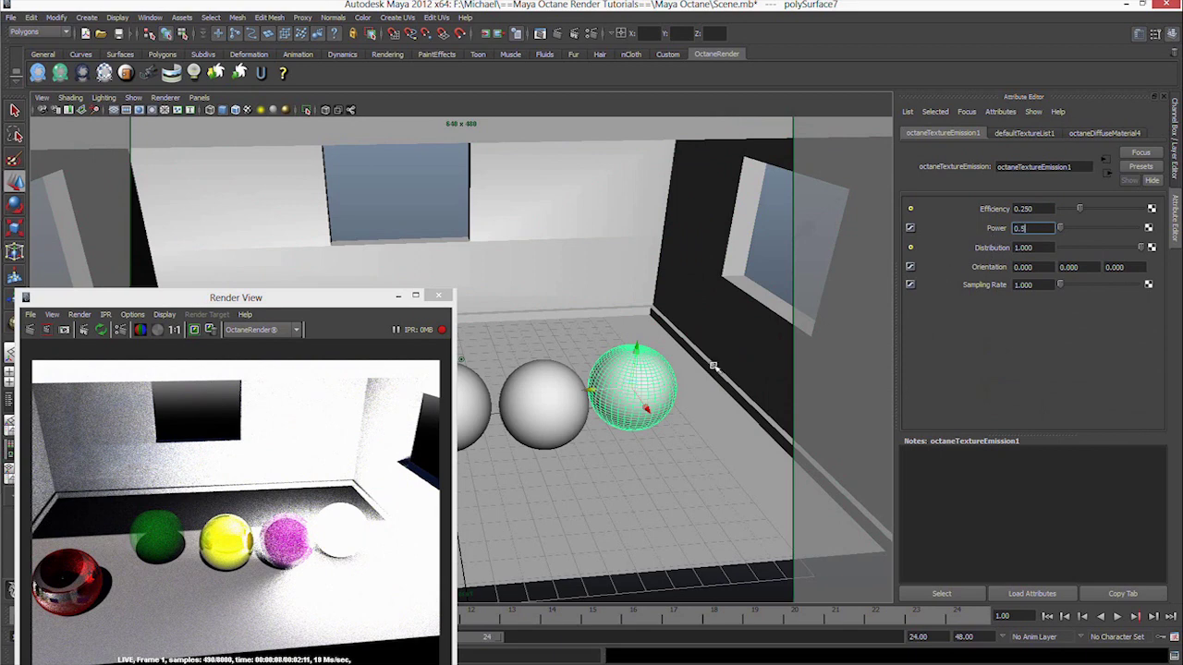
{"action": "left_click", "coordinate": [712, 367]}
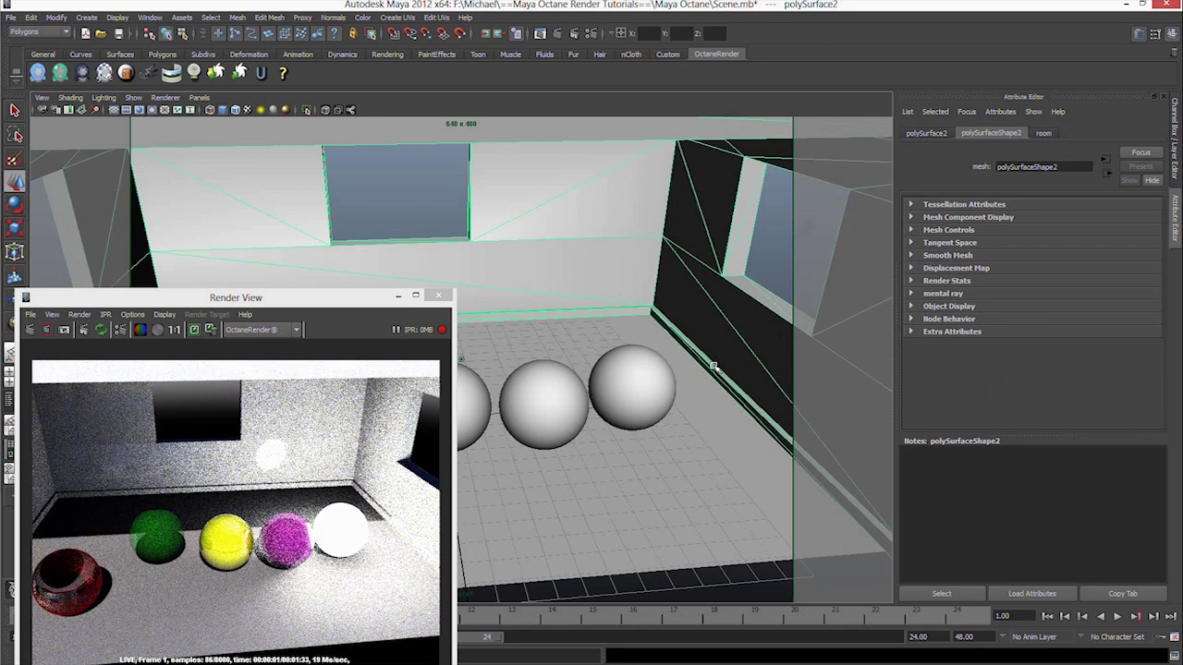
Step: Orbit out to an angled view of the whole room and centre the Render View
{"action": "mouse_move", "coordinate": [713, 367]}
{"action": "left_mouse_down", "text": "alt"}
{"action": "mouse_move", "coordinate": [666, 428]}
{"action": "mouse_move", "coordinate": [723, 330]}
{"action": "mouse_move", "coordinate": [665, 360]}
{"action": "mouse_move", "coordinate": [647, 356]}
{"action": "left_mouse_up", "text": "alt"}
{"action": "mouse_move", "coordinate": [334, 306]}
{"action": "left_mouse_down"}
{"action": "mouse_move", "coordinate": [225, 291]}
{"action": "mouse_move", "coordinate": [242, 318]}
{"action": "left_mouse_up"}
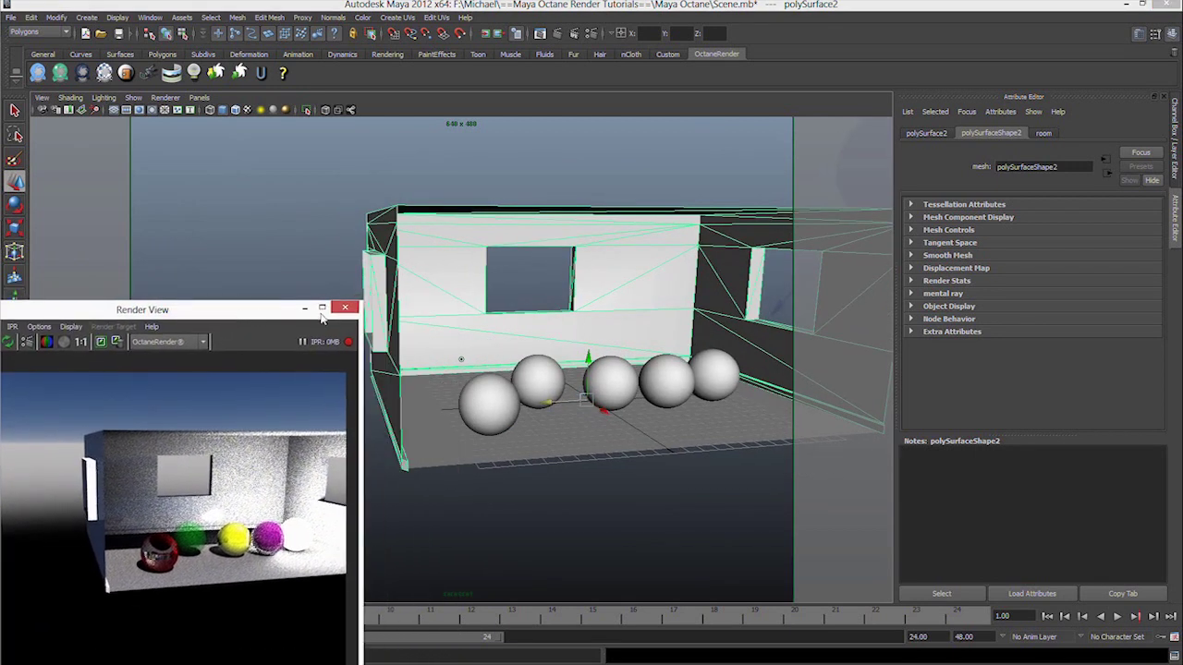
{"action": "mouse_move", "coordinate": [407, 314]}
{"action": "left_mouse_down", "text": "alt"}
{"action": "mouse_move", "coordinate": [470, 310]}
{"action": "mouse_move", "coordinate": [561, 330]}
{"action": "mouse_move", "coordinate": [481, 322]}
{"action": "left_mouse_up", "text": "alt"}
{"action": "scroll", "coordinate": [518, 320], "scroll_direction": "up", "scroll_amount": 5}
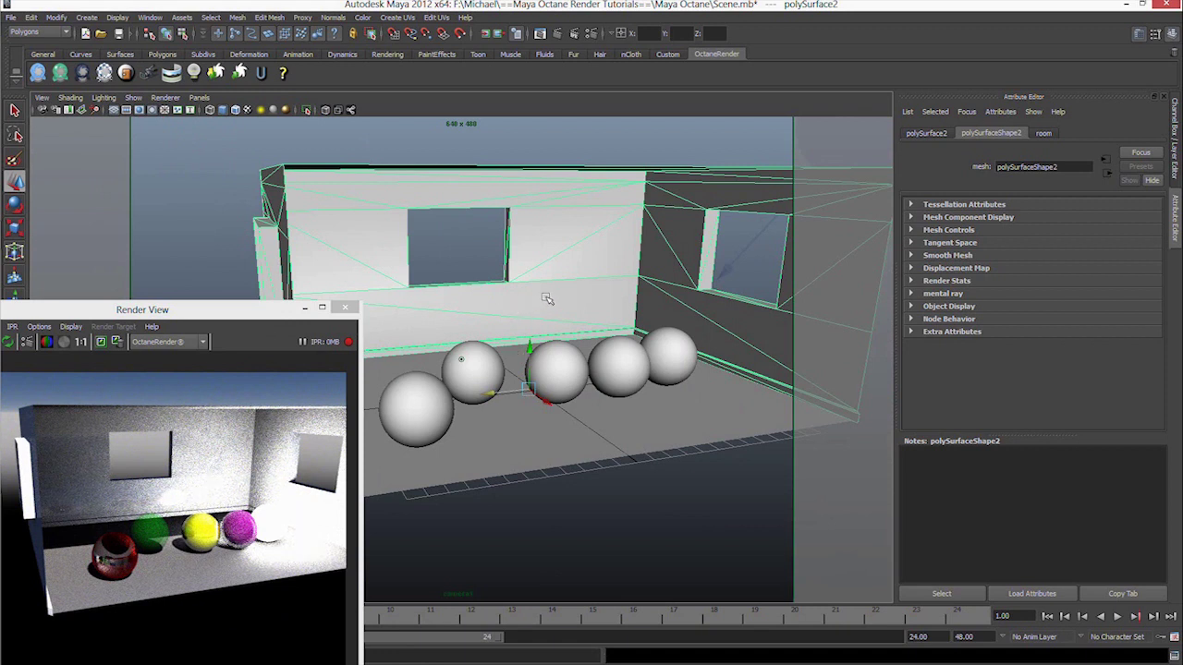
{"action": "mouse_move", "coordinate": [546, 298]}
{"action": "left_mouse_down", "text": "alt"}
{"action": "mouse_move", "coordinate": [557, 296]}
{"action": "mouse_move", "coordinate": [509, 277]}
{"action": "mouse_move", "coordinate": [562, 262]}
{"action": "mouse_move", "coordinate": [597, 280]}
{"action": "mouse_move", "coordinate": [488, 259]}
{"action": "left_mouse_up", "text": "alt"}
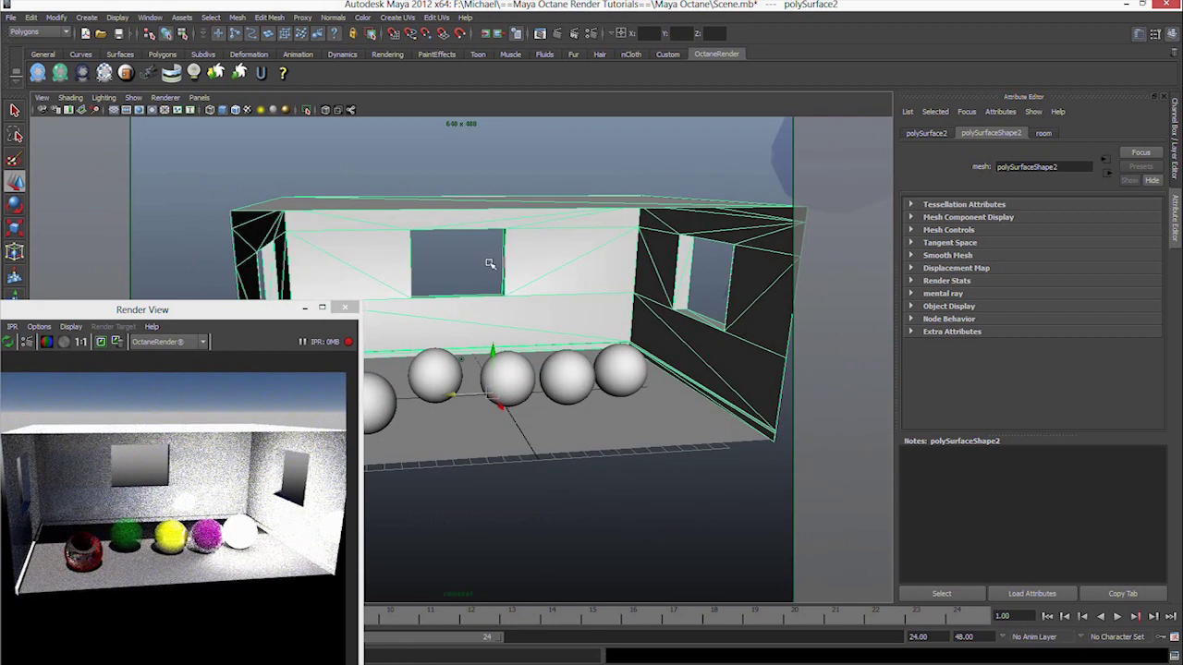
{"action": "scroll", "coordinate": [490, 263], "scroll_direction": "up", "scroll_amount": 3}
{"action": "left_click_drag", "start_coordinate": [491, 264], "coordinate": [497, 286], "text": "alt"}
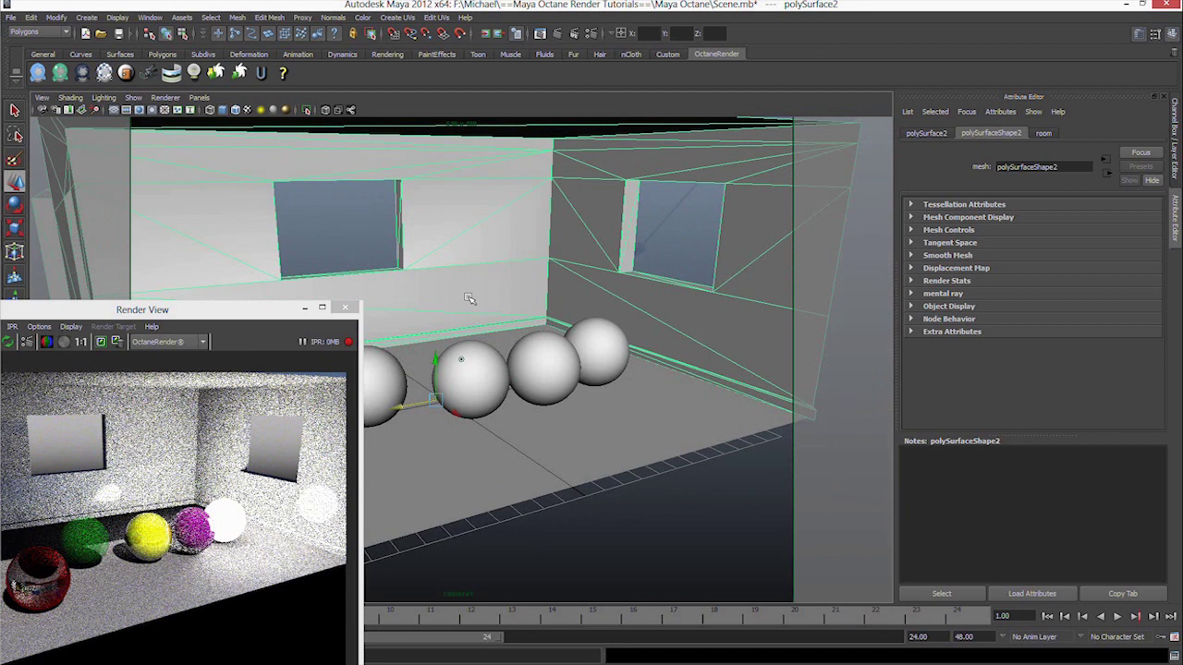
{"action": "scroll", "coordinate": [469, 299], "scroll_direction": "down", "scroll_amount": 5}
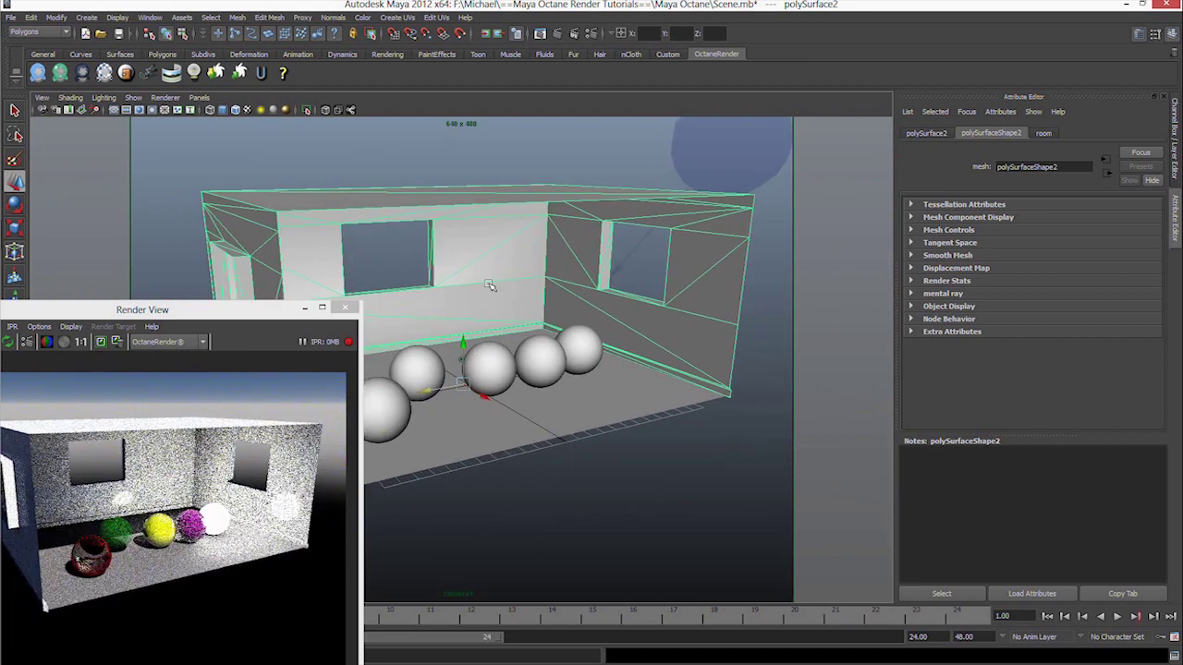
{"action": "left_click_drag", "start_coordinate": [185, 309], "coordinate": [440, 195]}
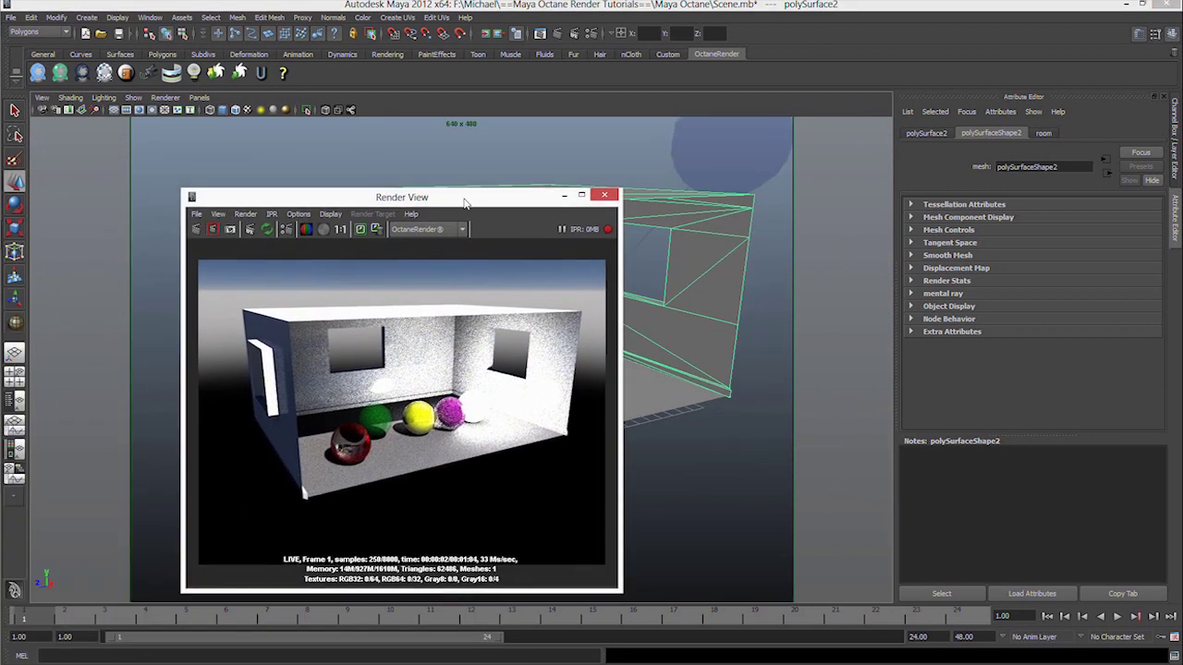